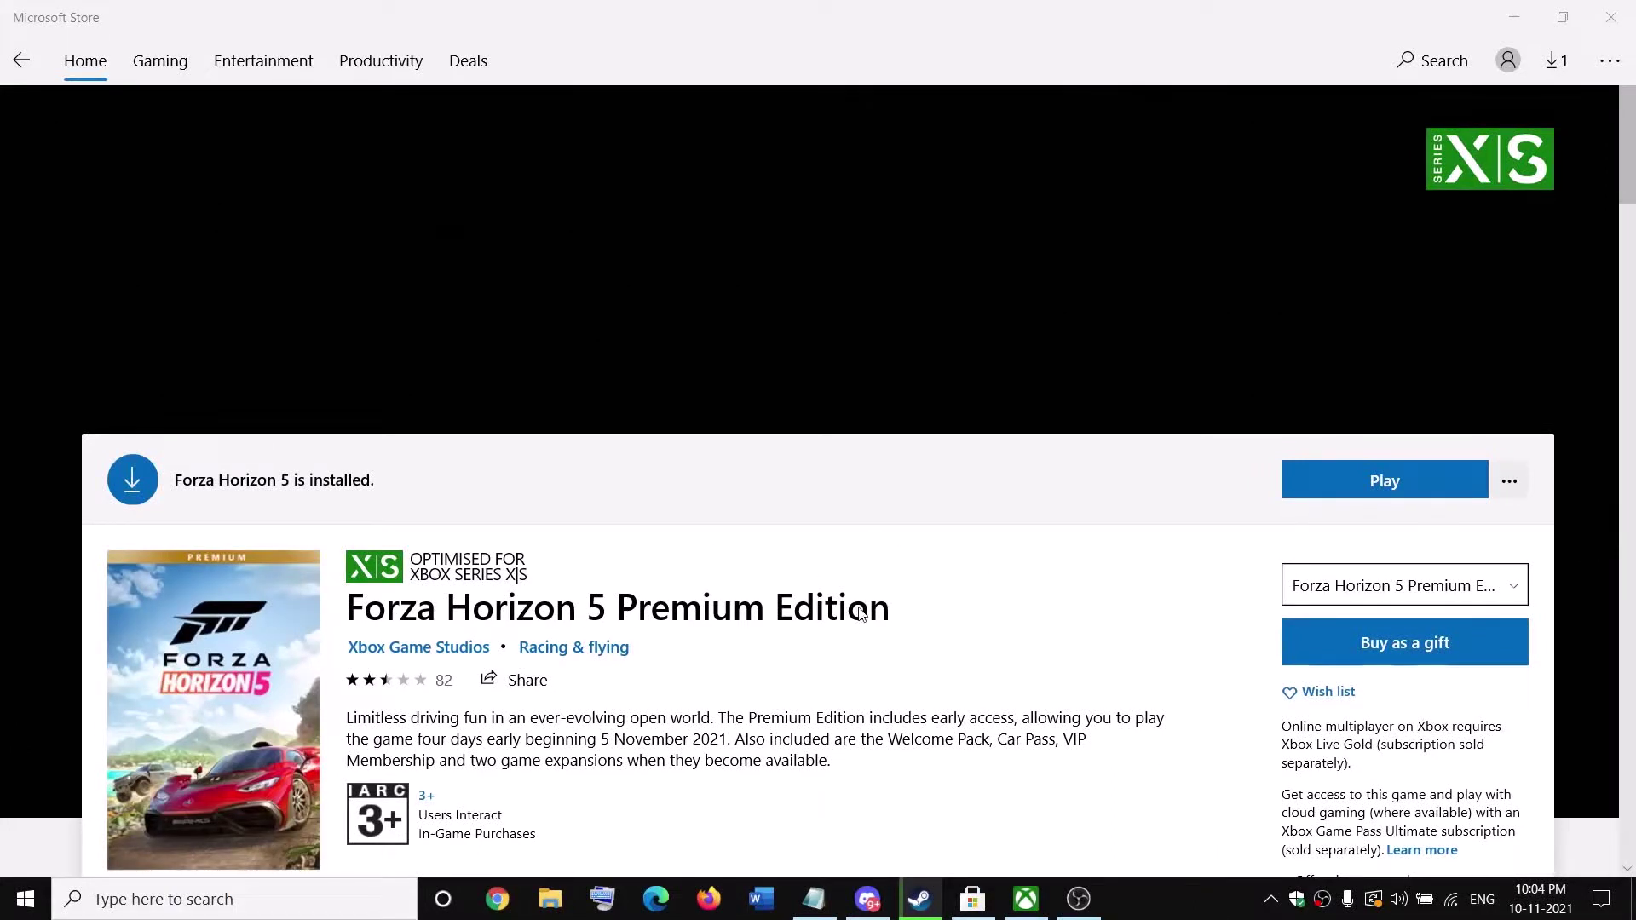
Confirm Forza Horizon 5 Premium Edition is owned in the Xbox app, then return to the Steam library.
left_click(1026, 899)
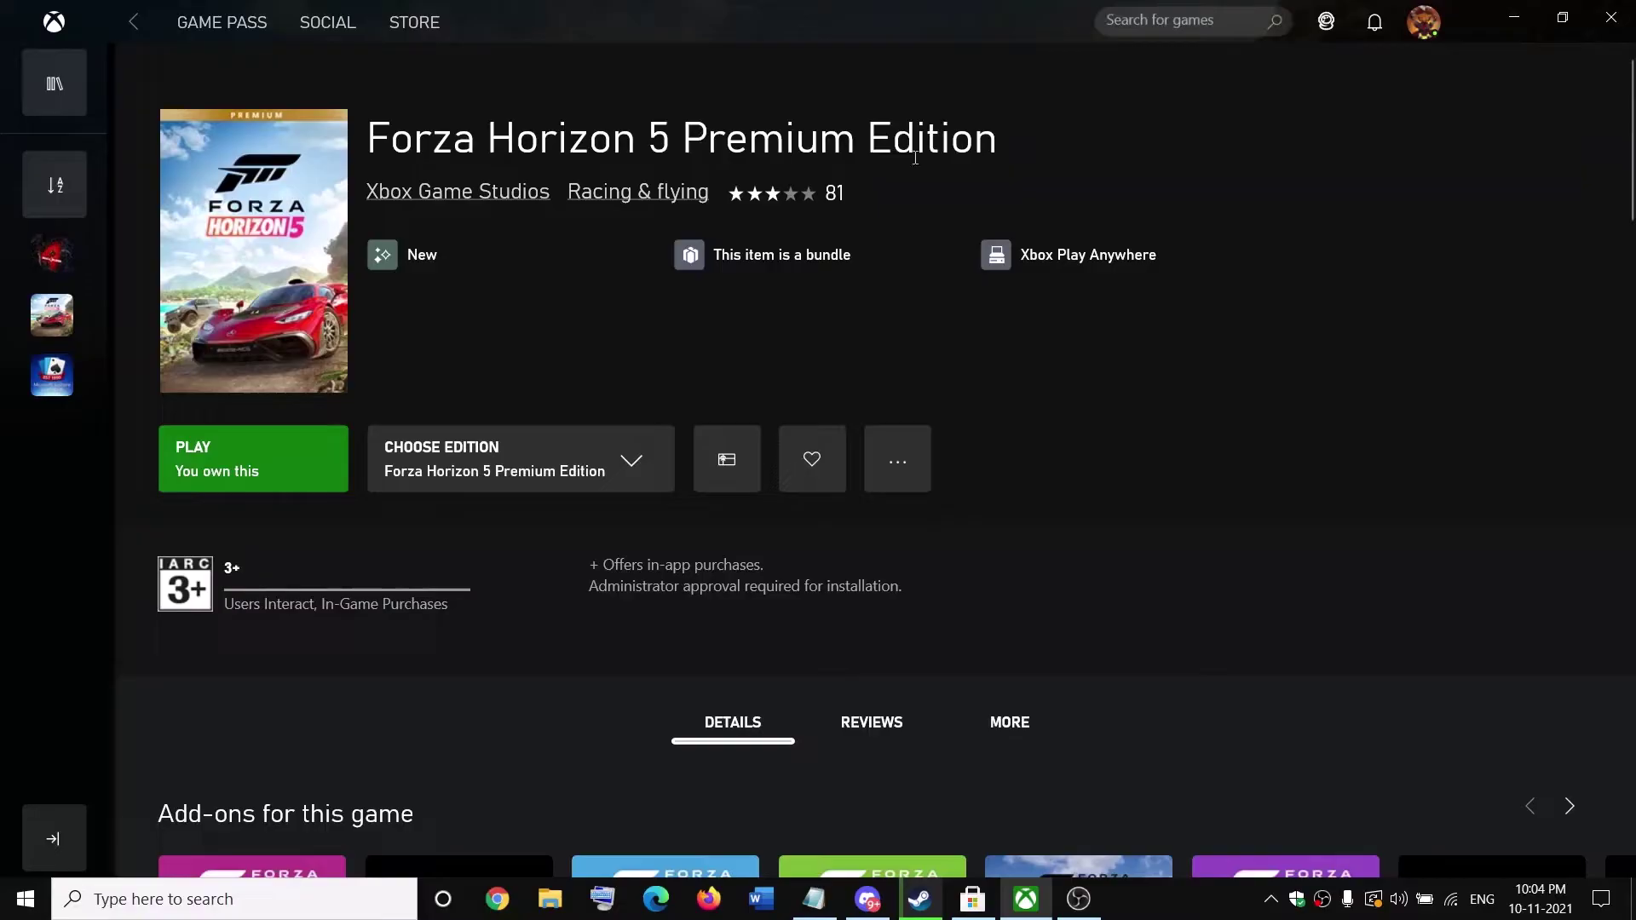
left_click(919, 899)
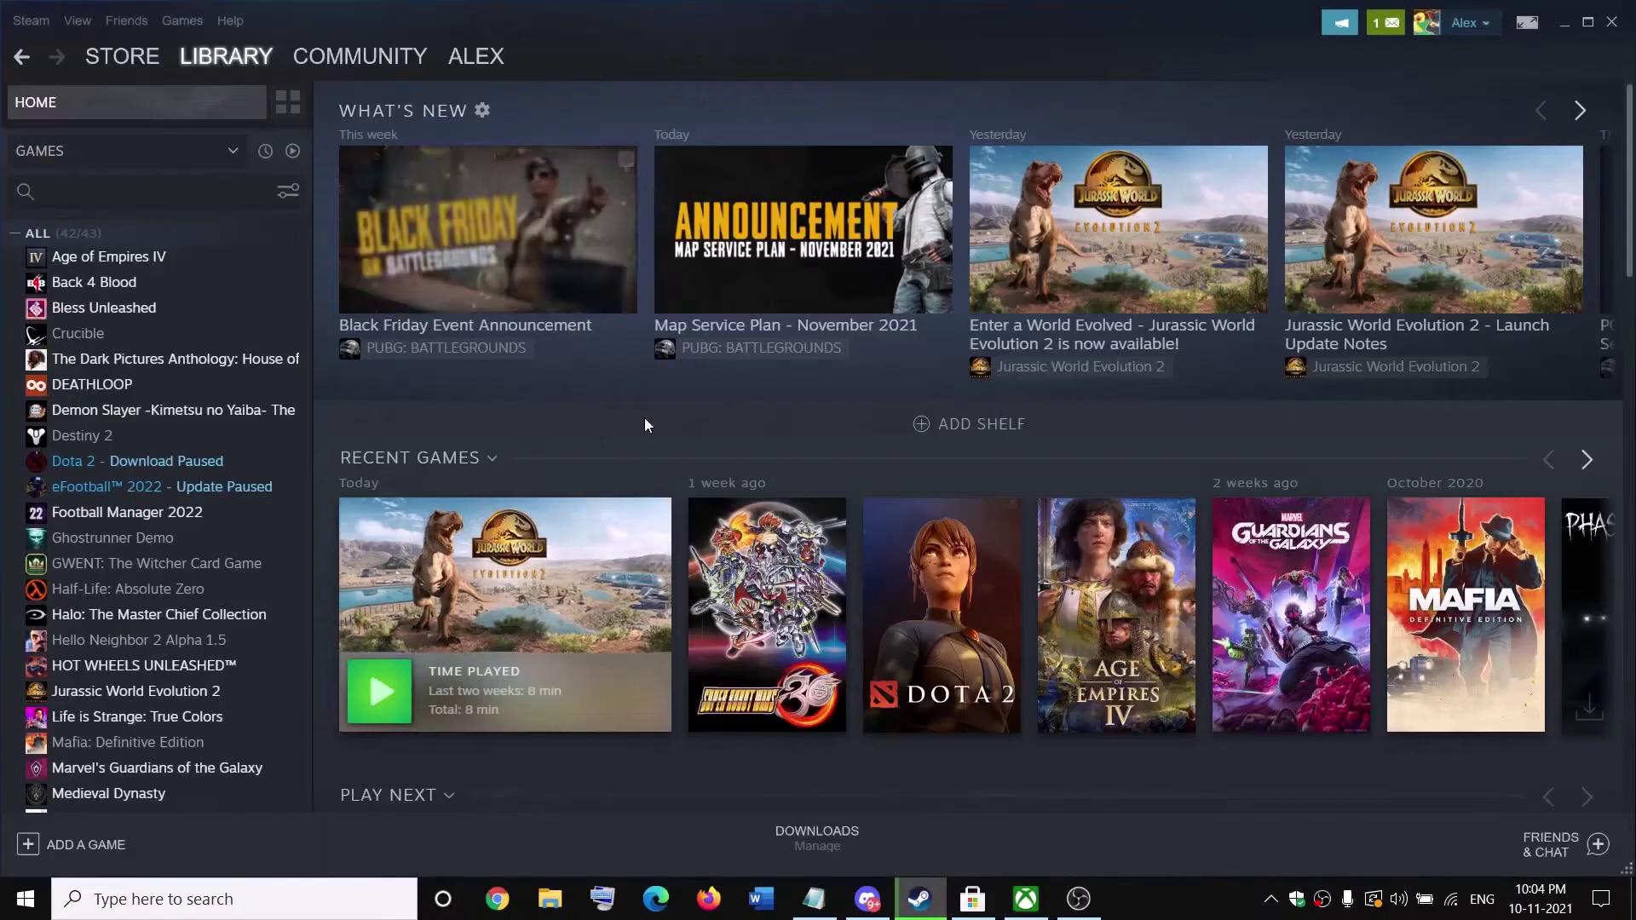
Open C:\Program Files in File Explorer via This PC and Local Disk (C:).
left_click(550, 899)
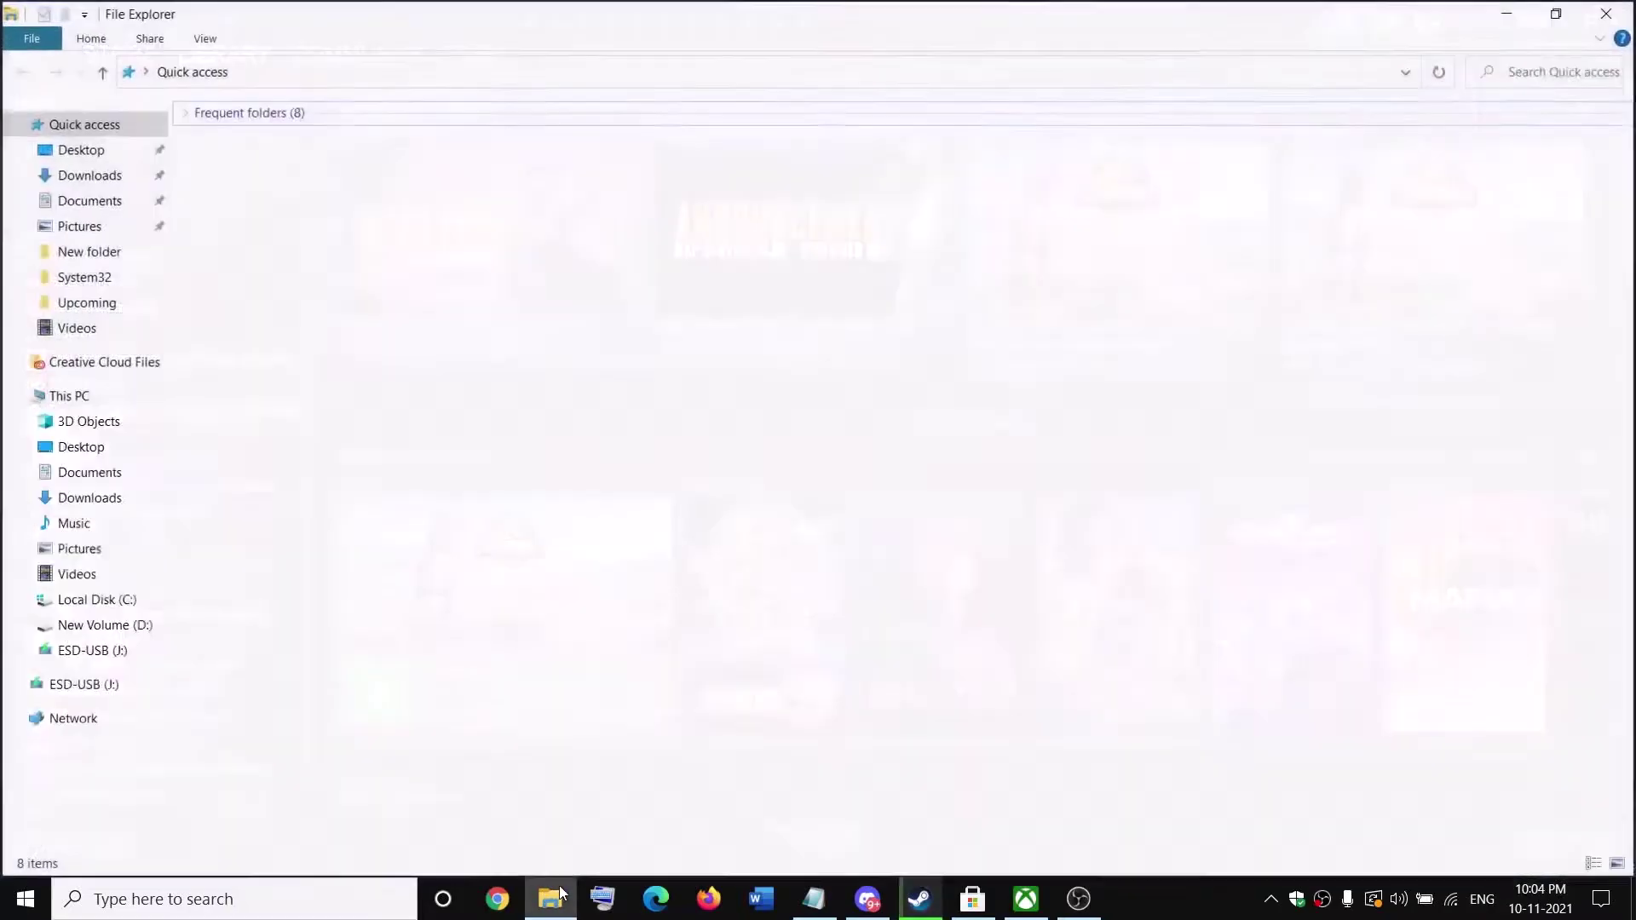
left_click(116, 399)
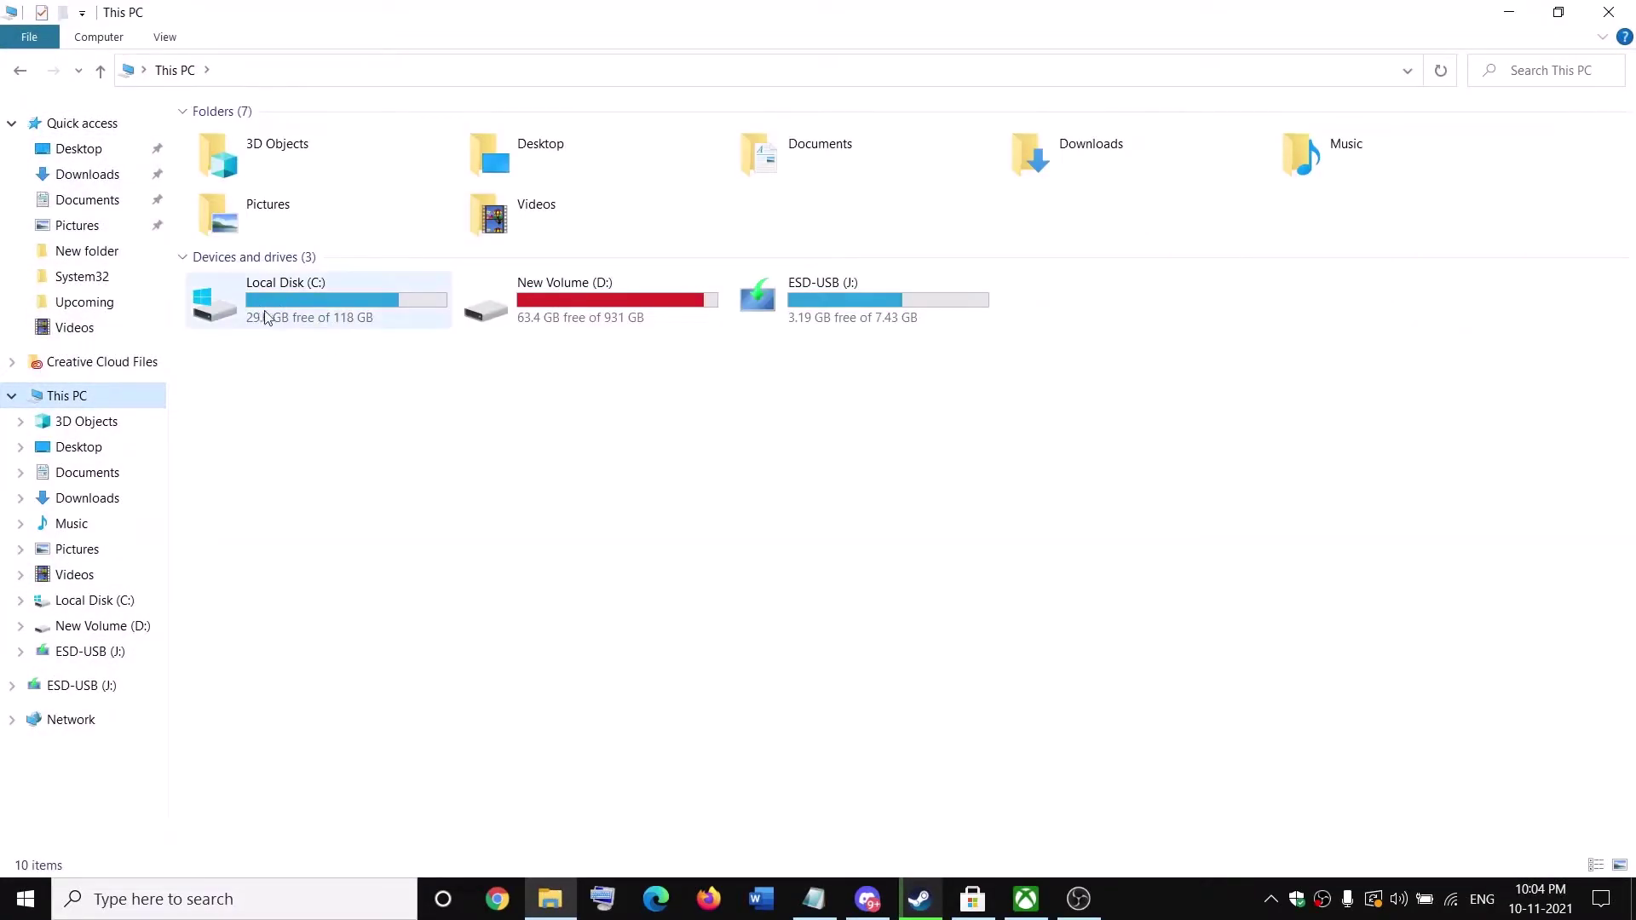
double_click(288, 324)
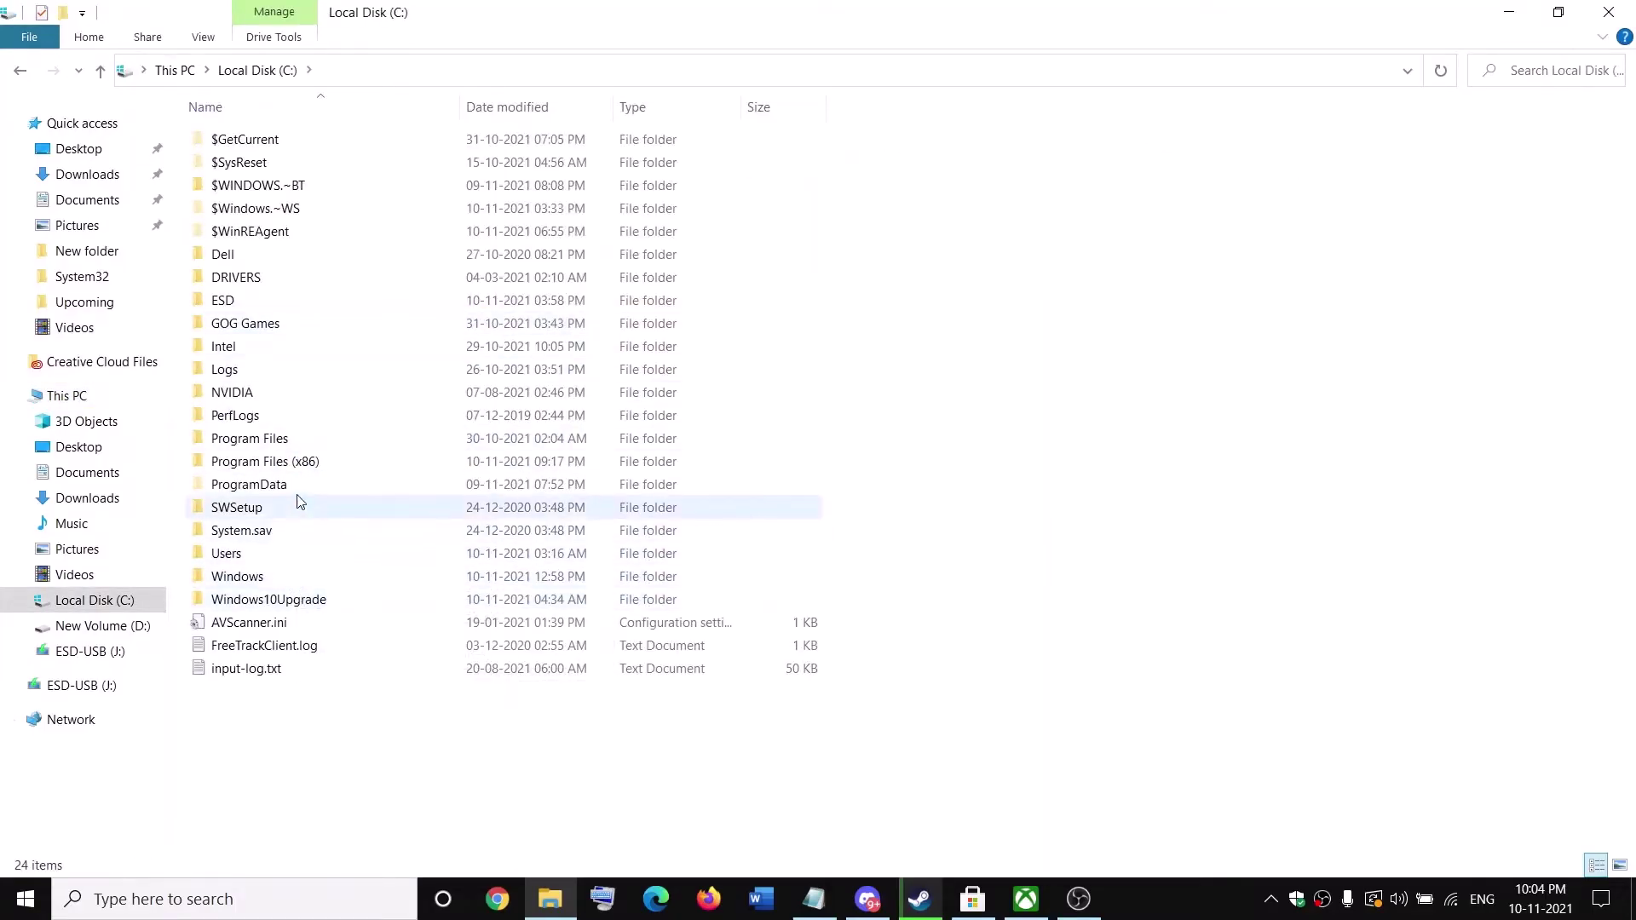
left_click(289, 444)
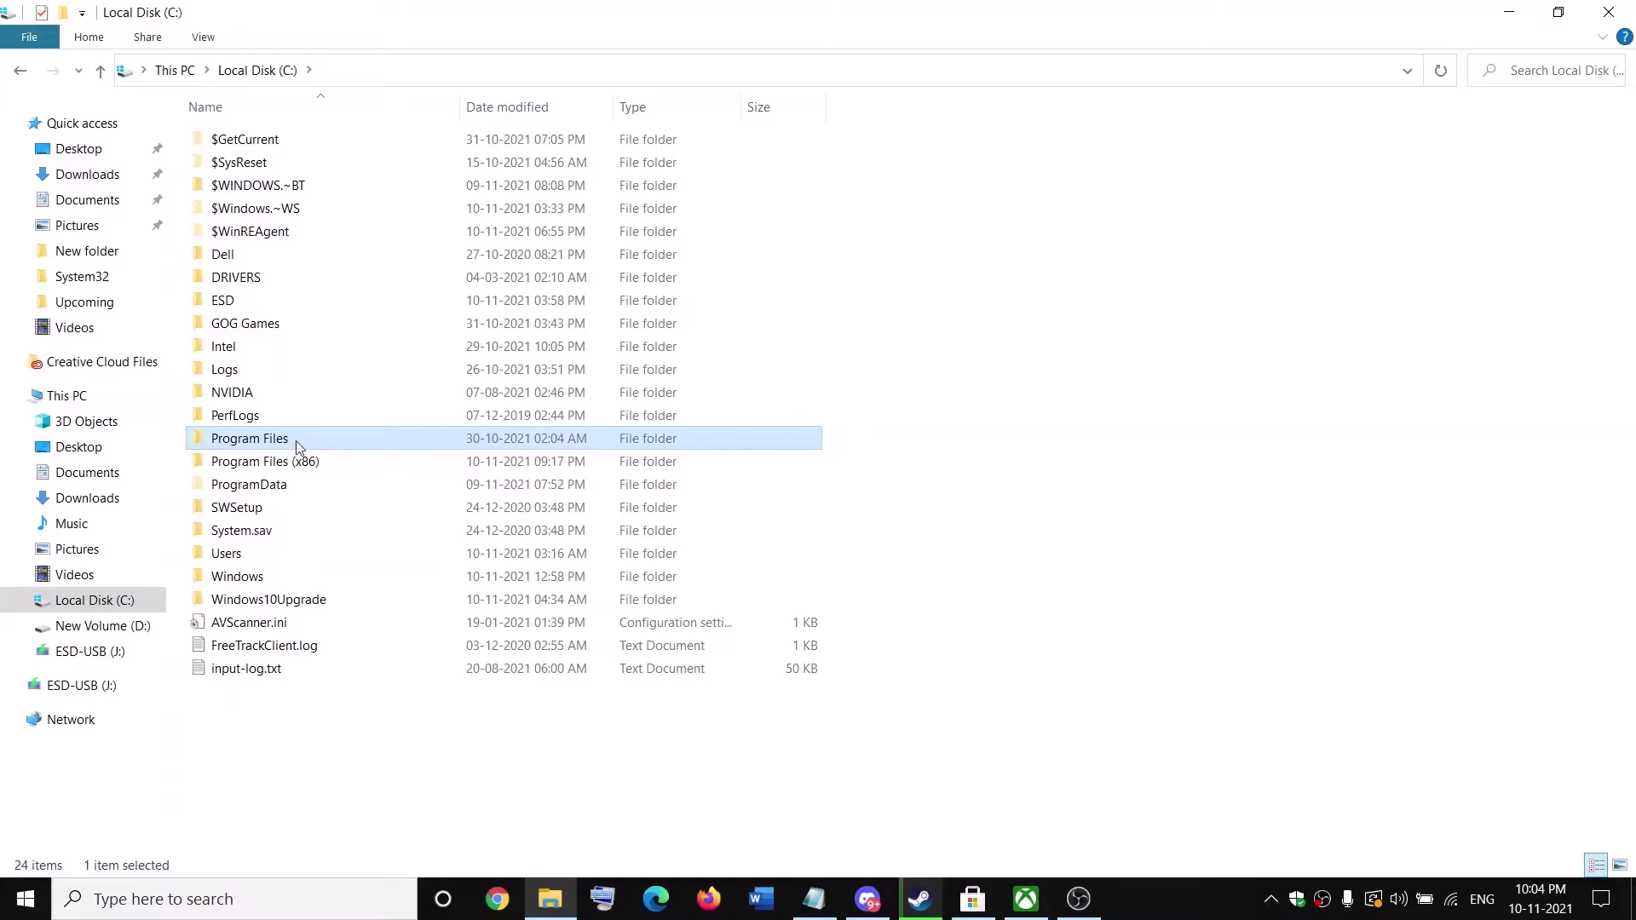
double_click(289, 440)
Try opening the WindowsApps folder and dismiss the no-permission prompt.
scroll(367, 677, "down", 3)
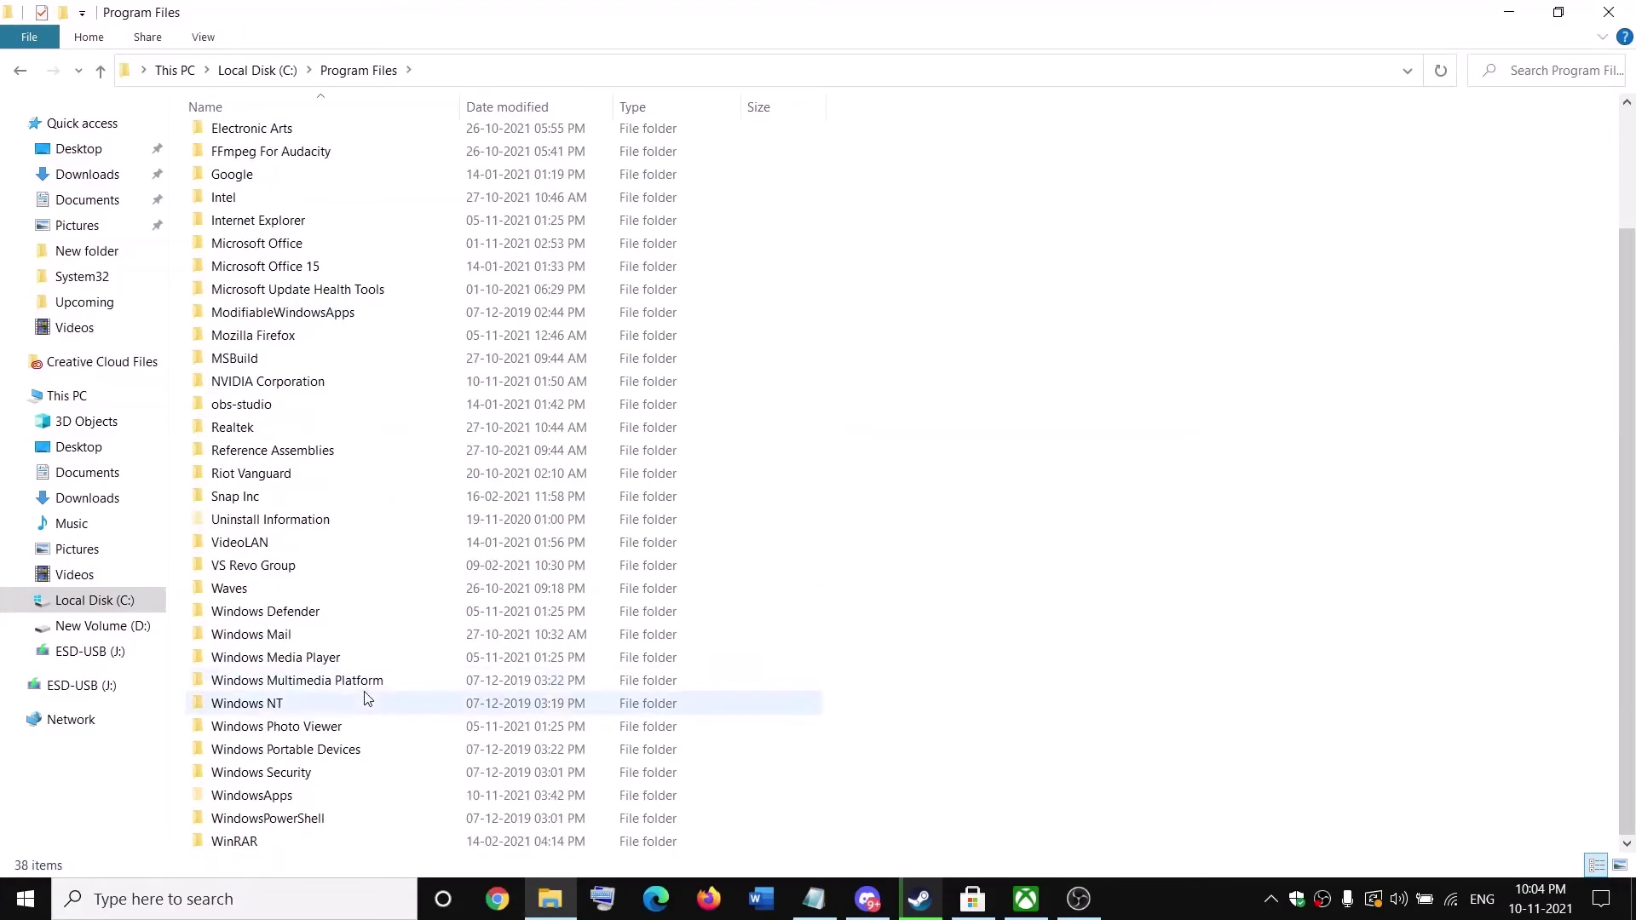
mouse_move(324, 792)
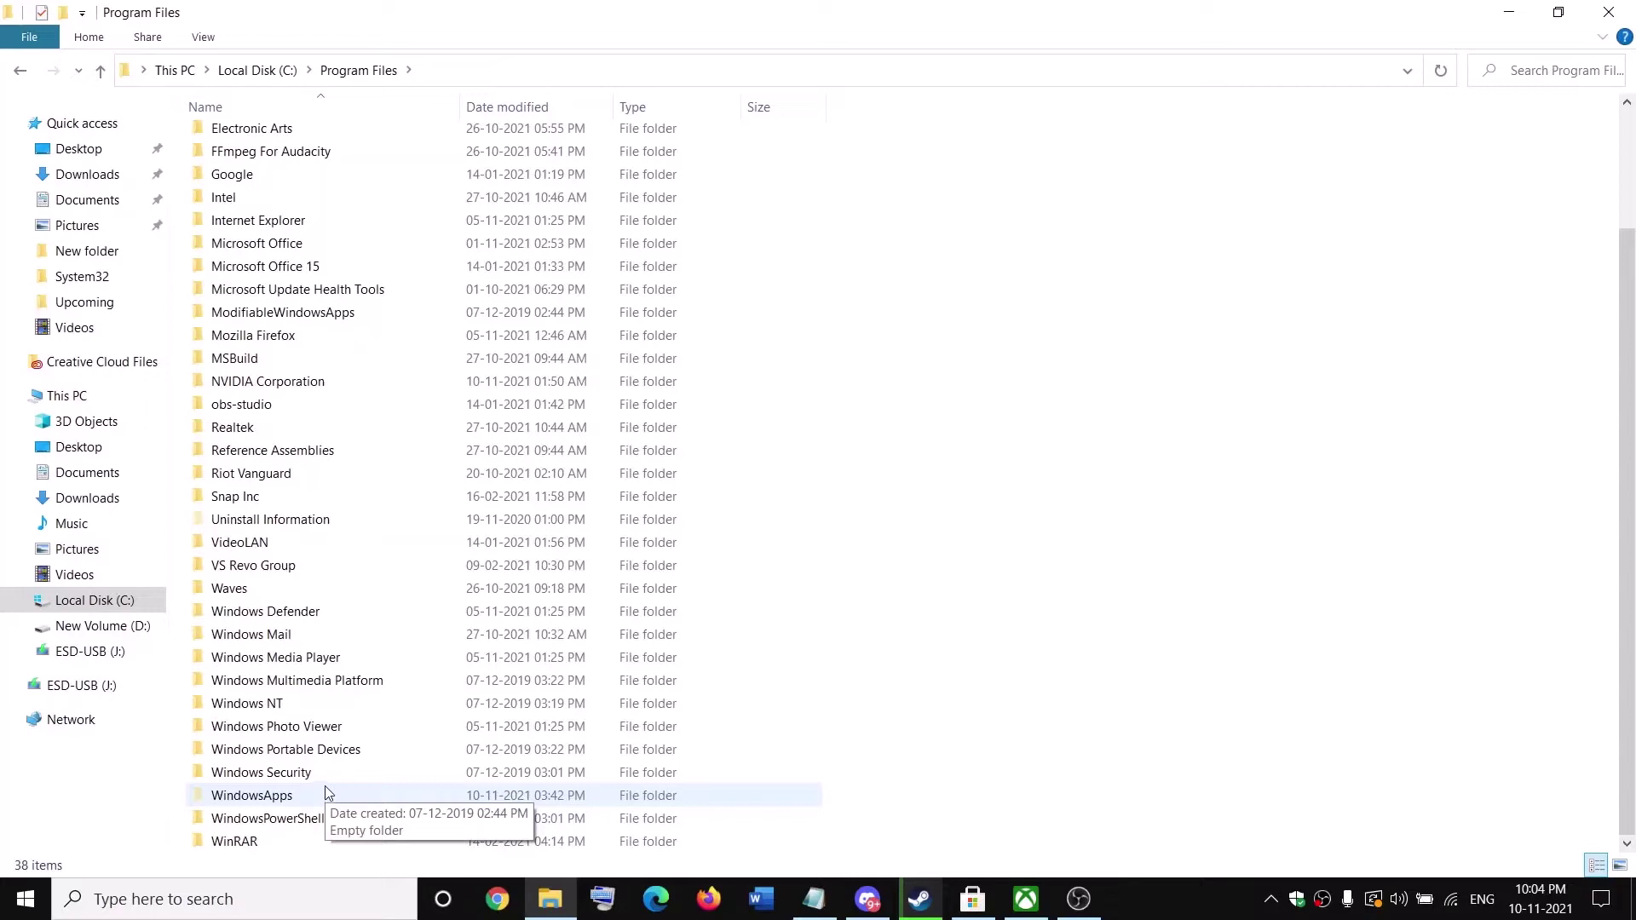
left_click(291, 797)
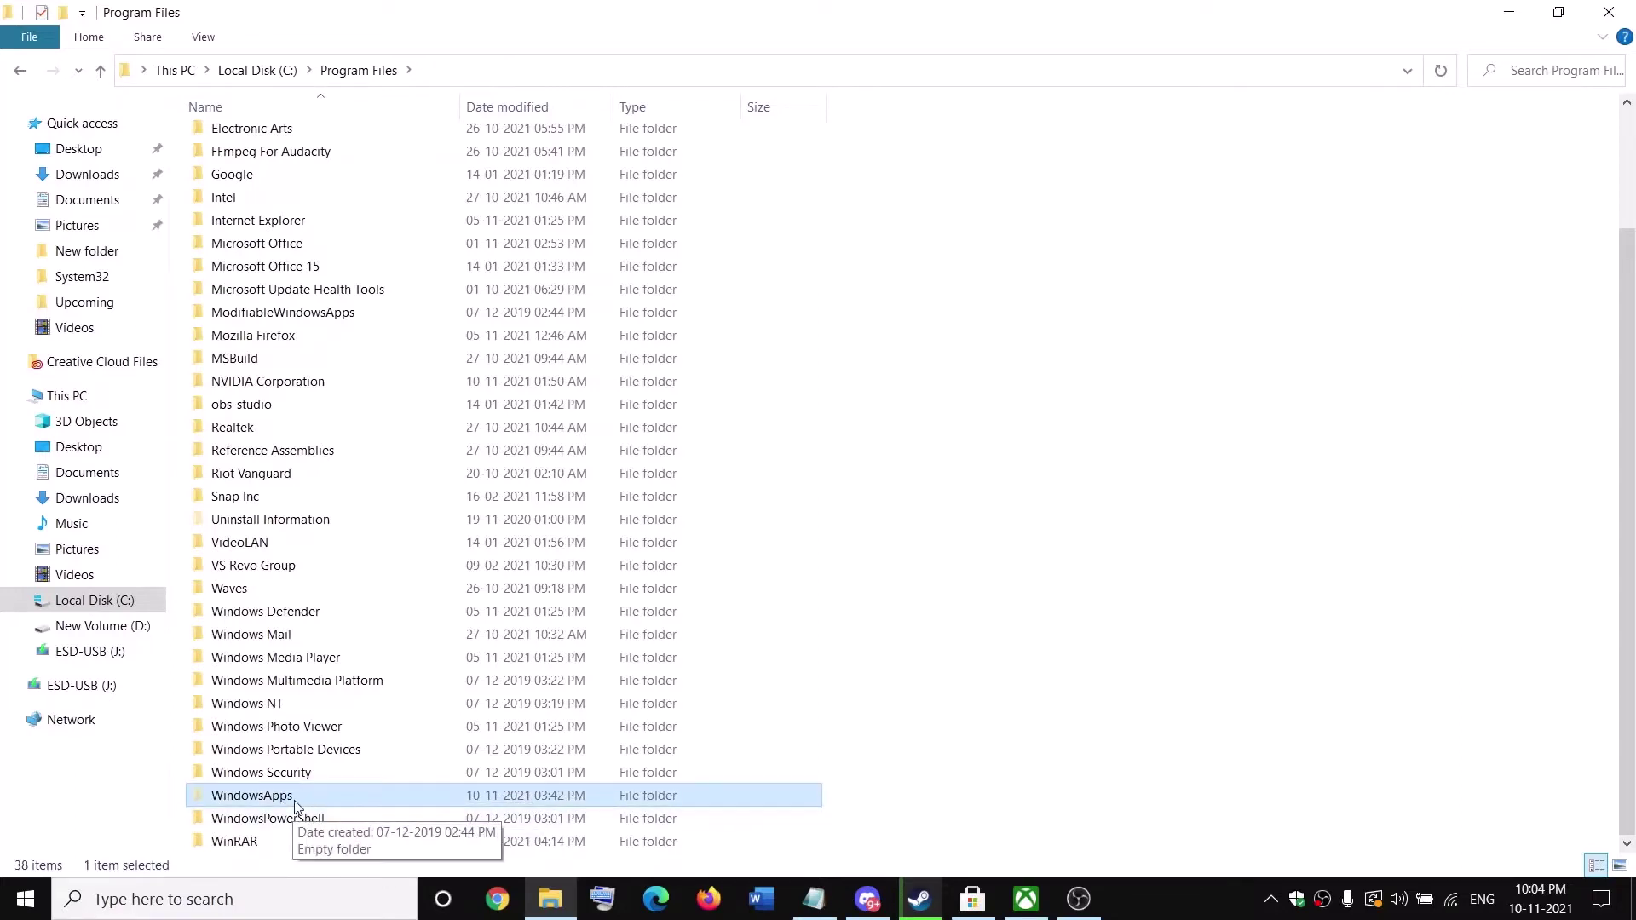
double_click(248, 797)
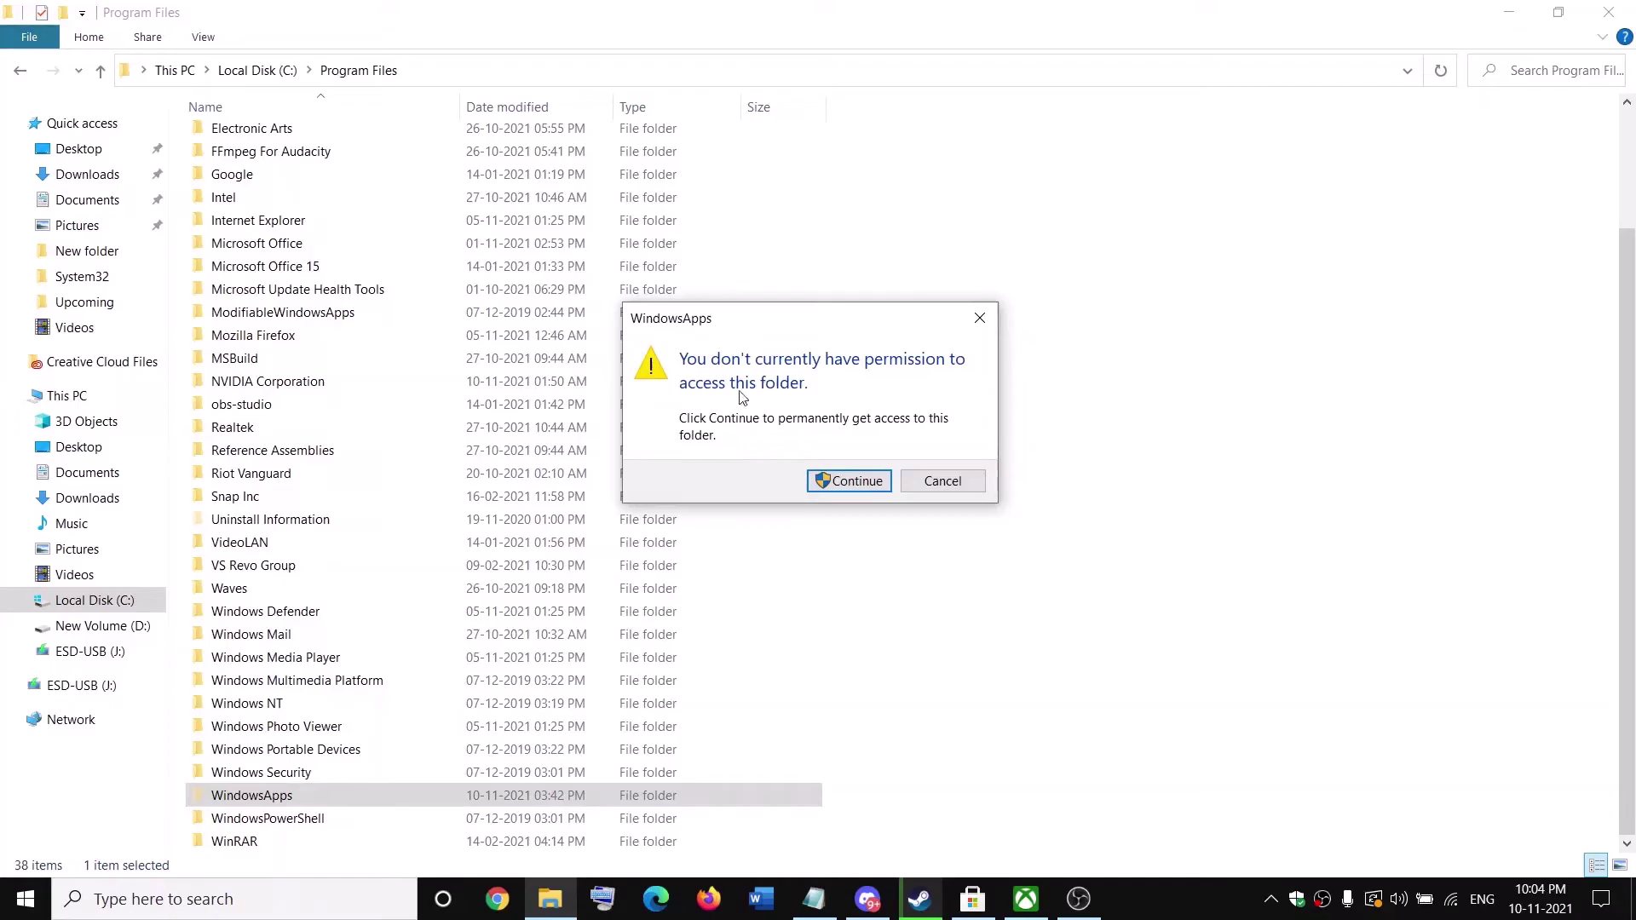
left_click(979, 318)
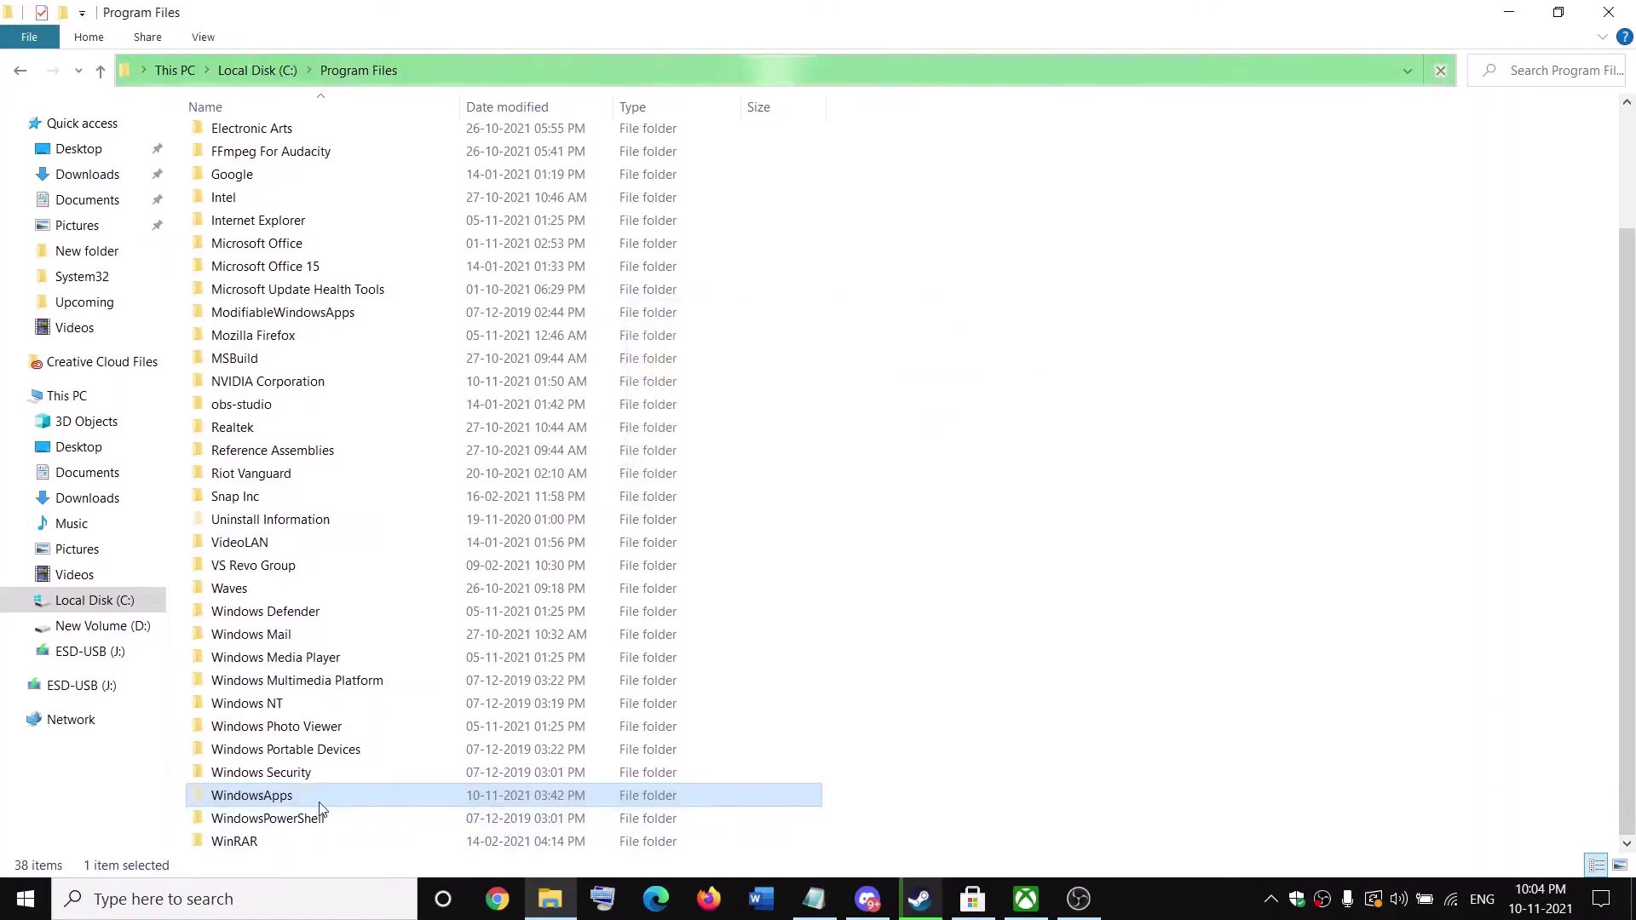
Open the Advanced Security settings of the WindowsApps folder on drive D:.
left_click(119, 629)
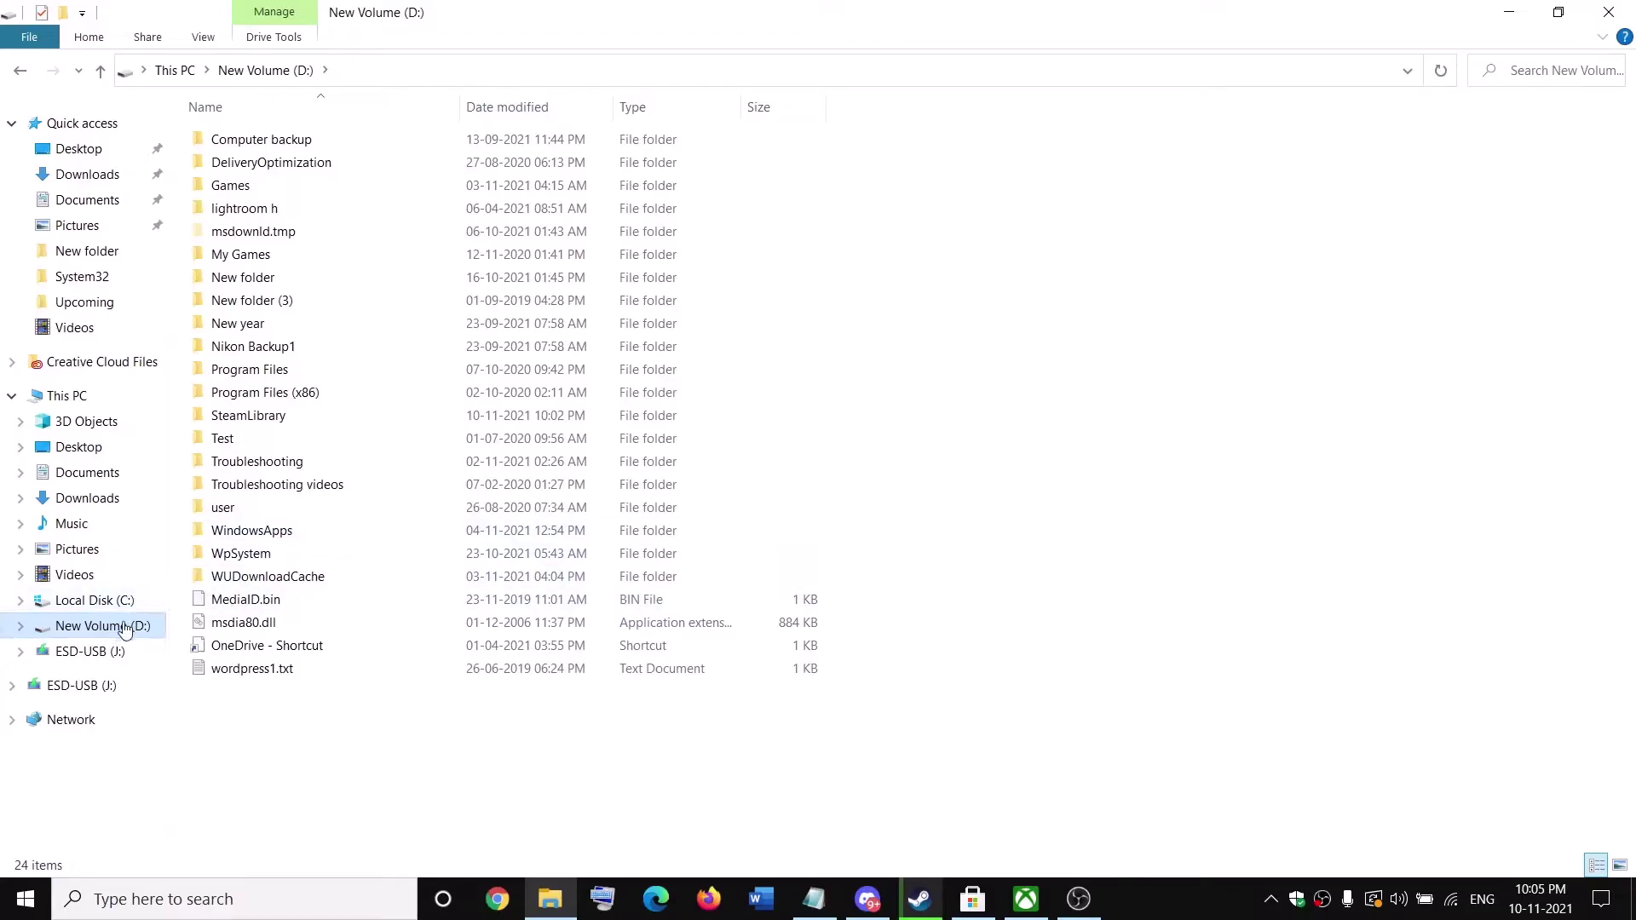
left_click(266, 531)
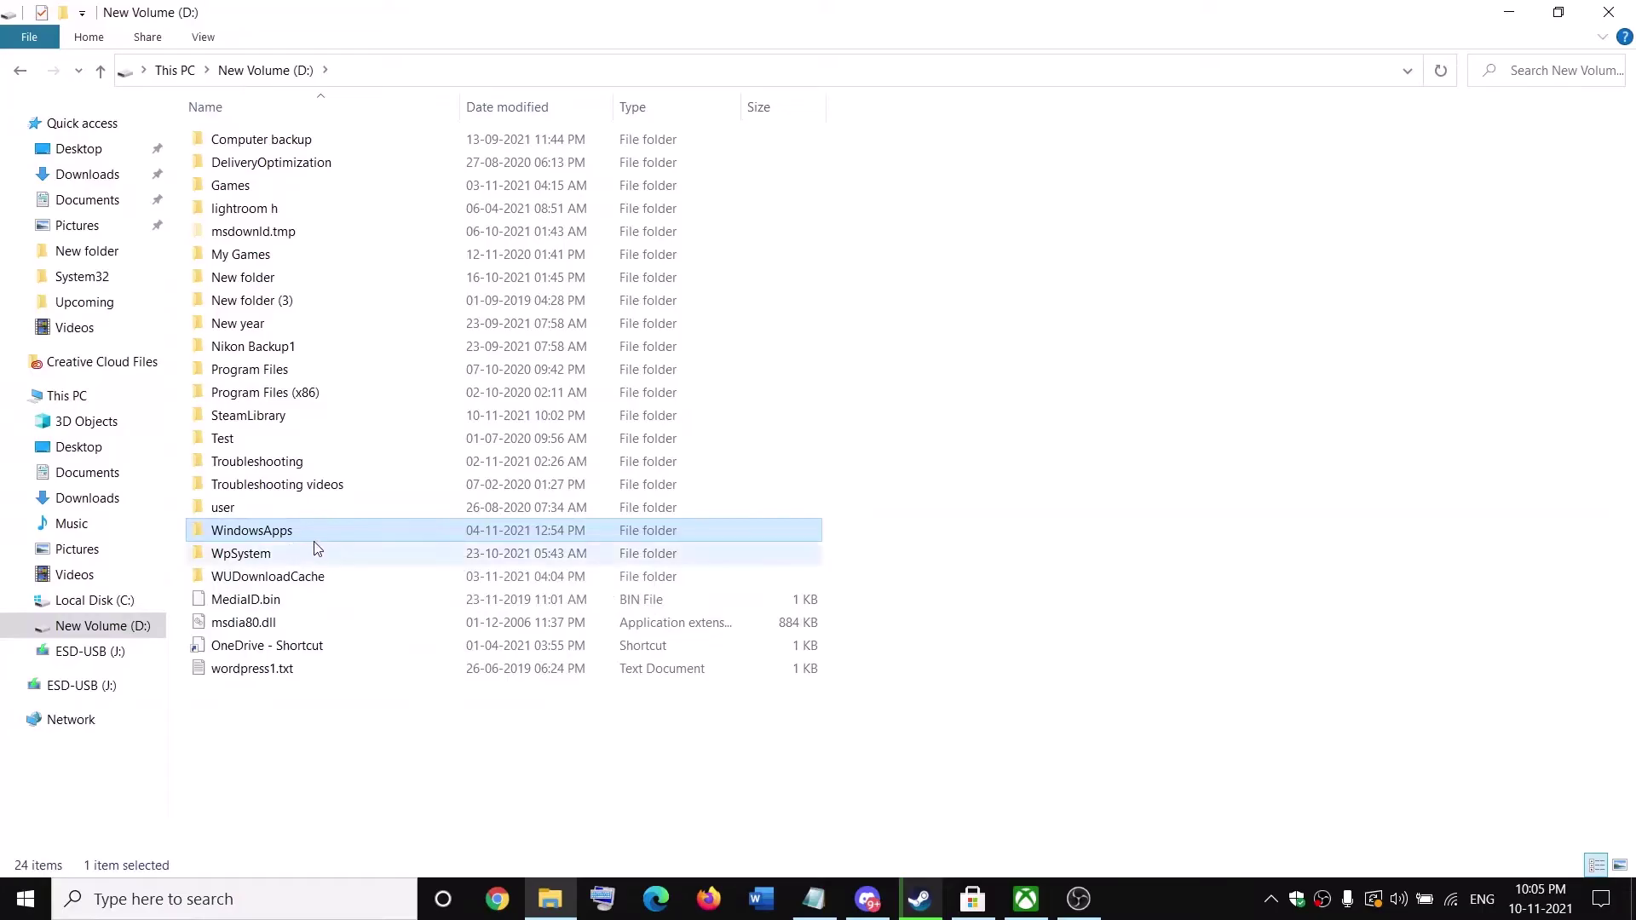
right_click(304, 528)
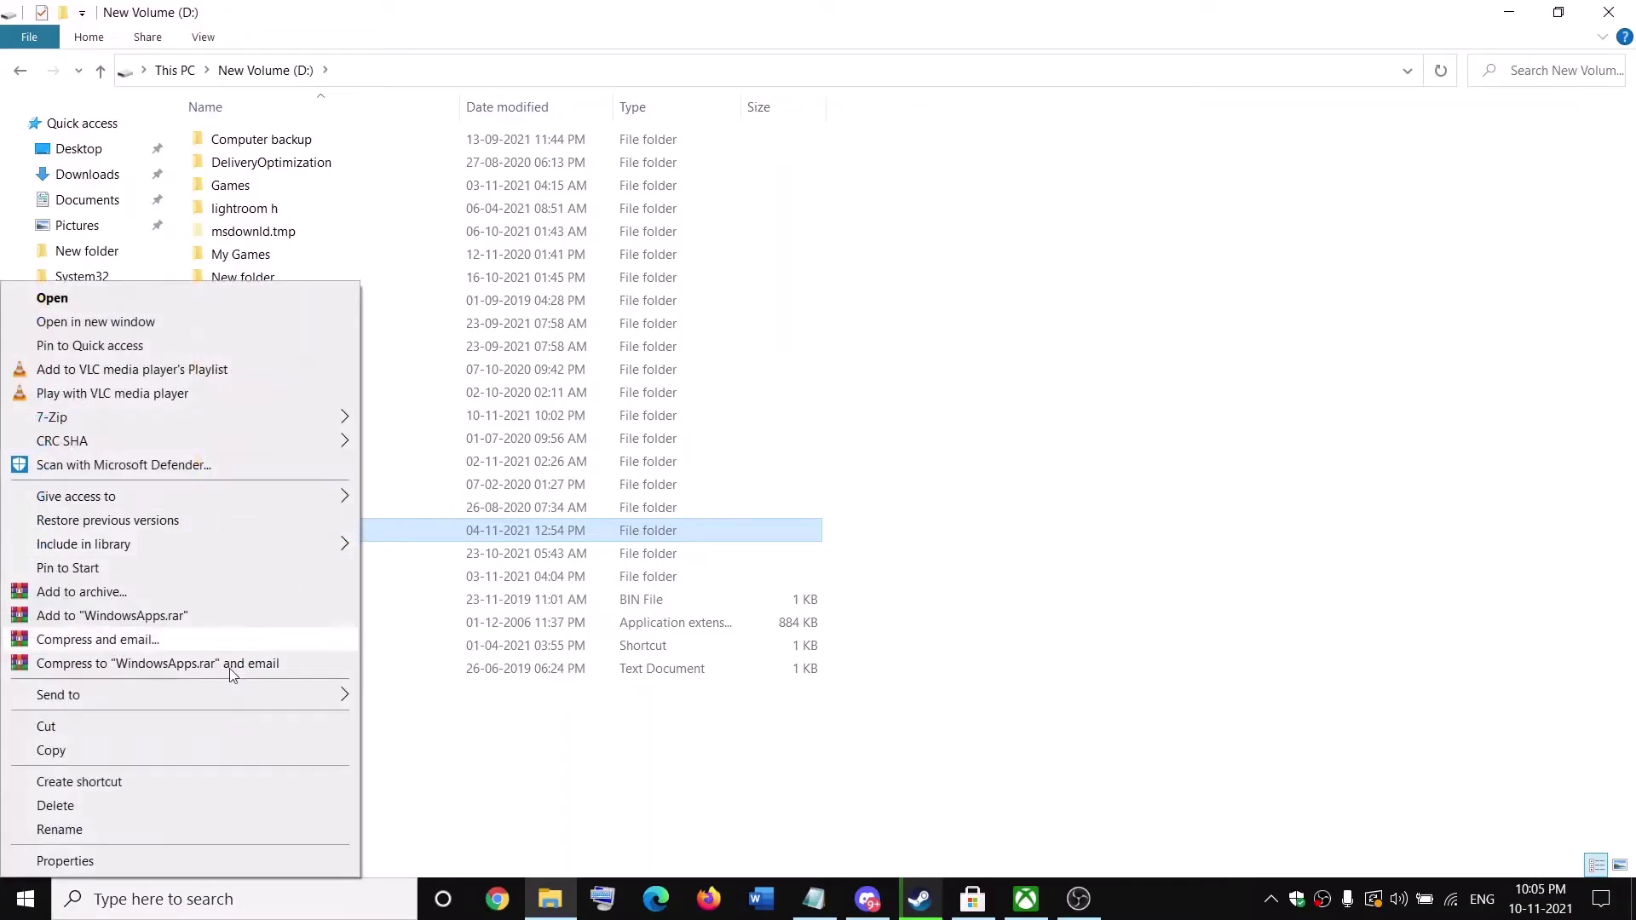
left_click(68, 861)
left_click_drag(597, 372, 768, 251)
left_click(677, 293)
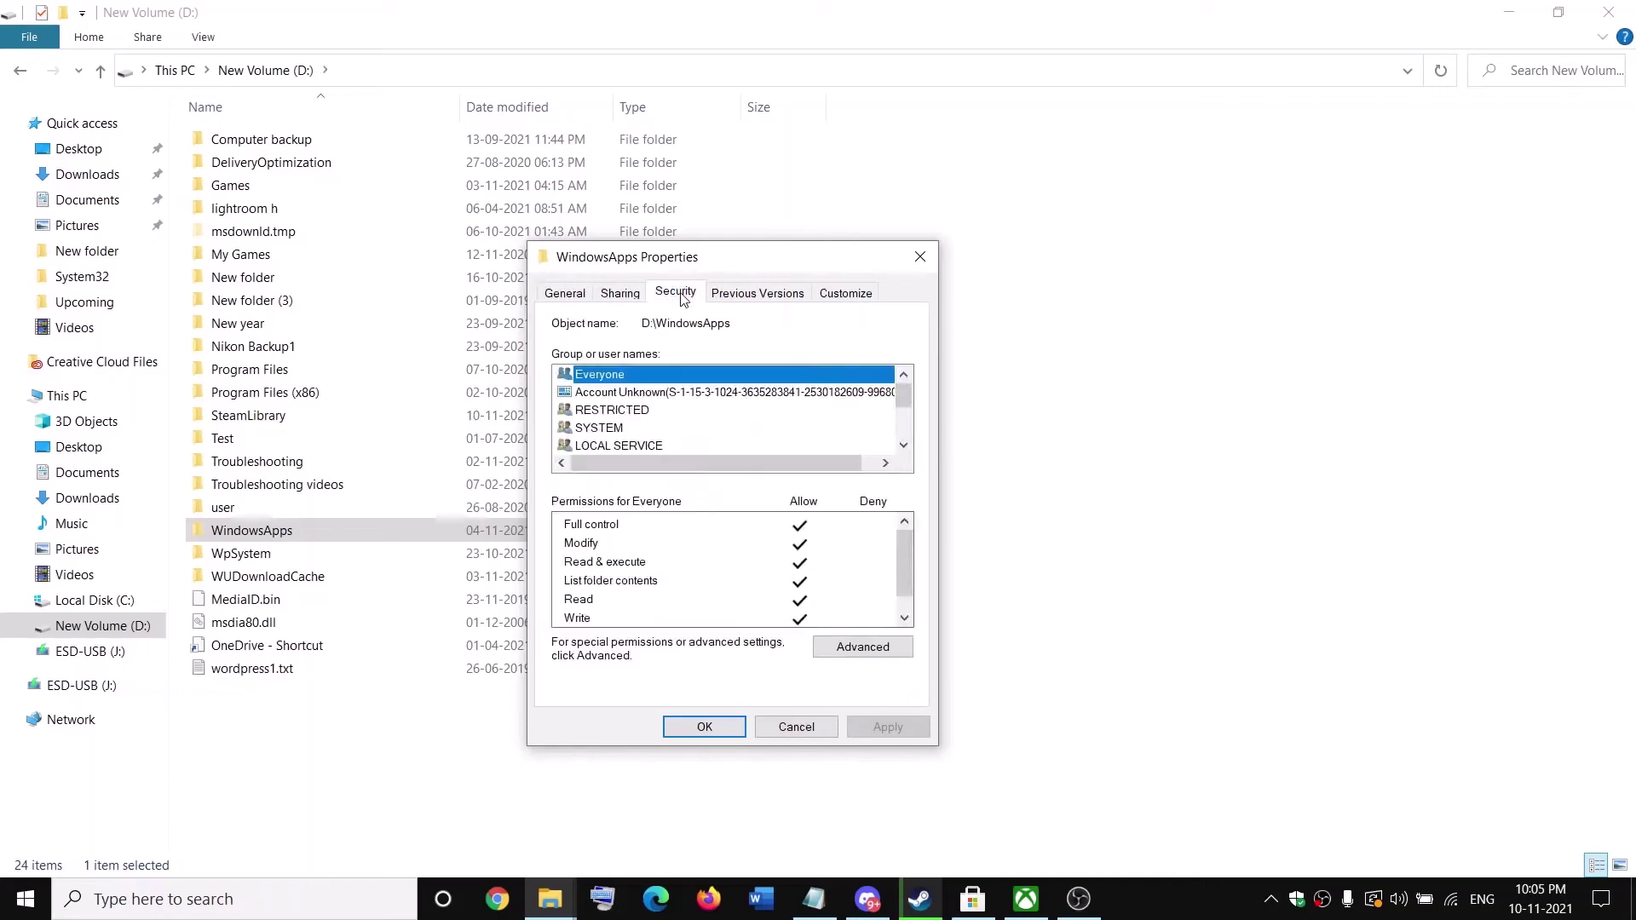
left_click(862, 648)
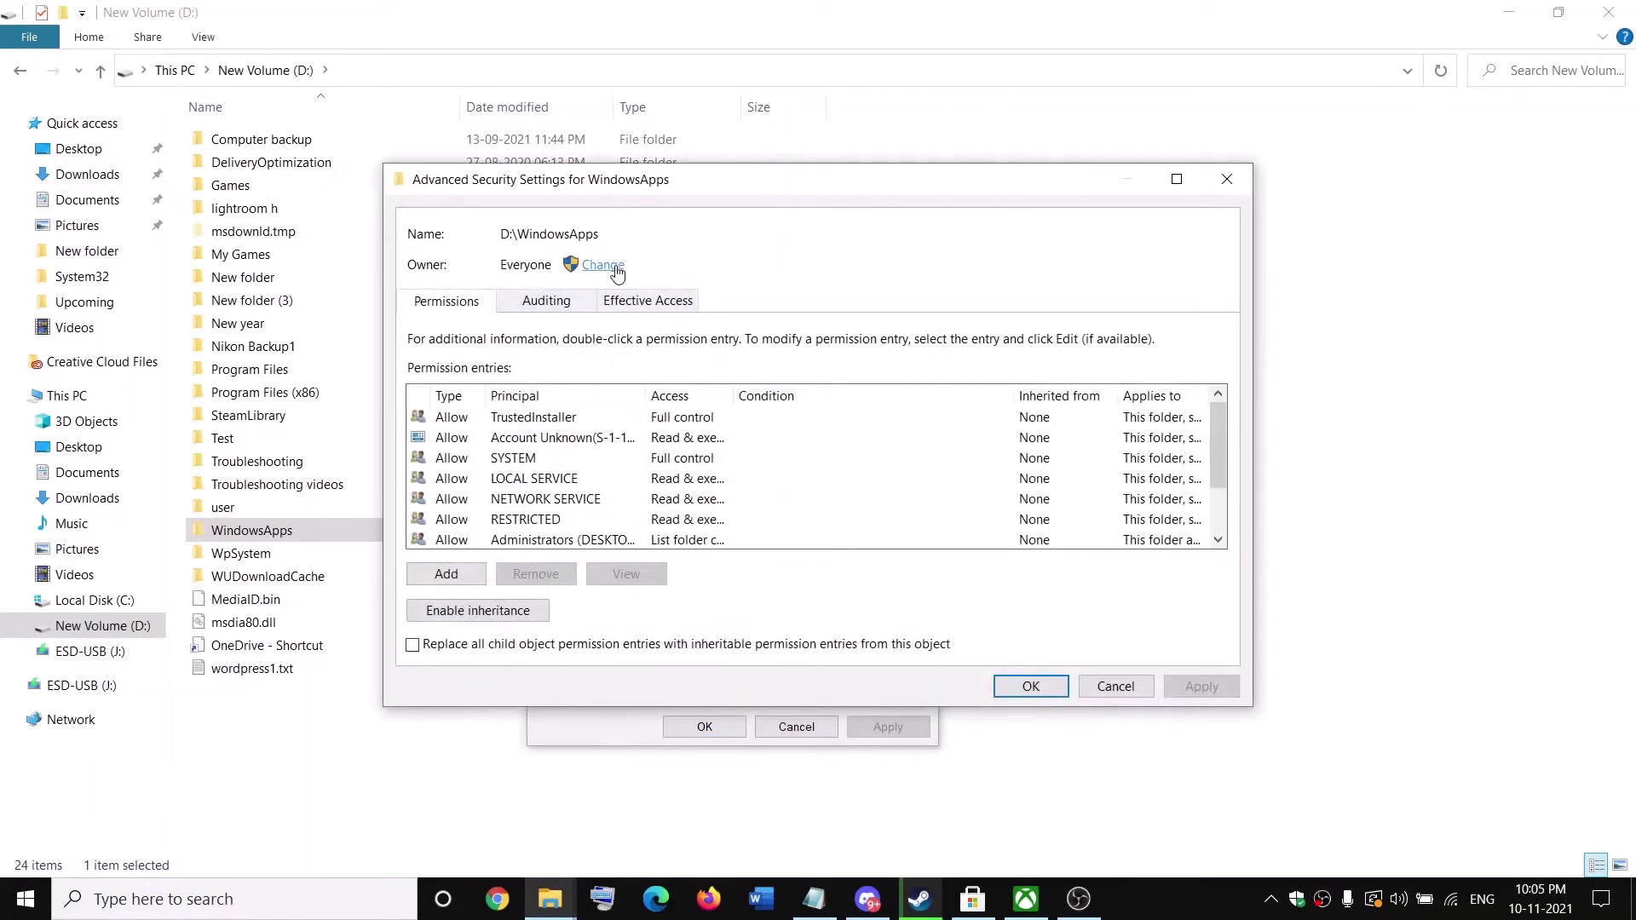
Change the owner to Everyone, replacing it on subcontainers and objects, and apply.
left_click(602, 265)
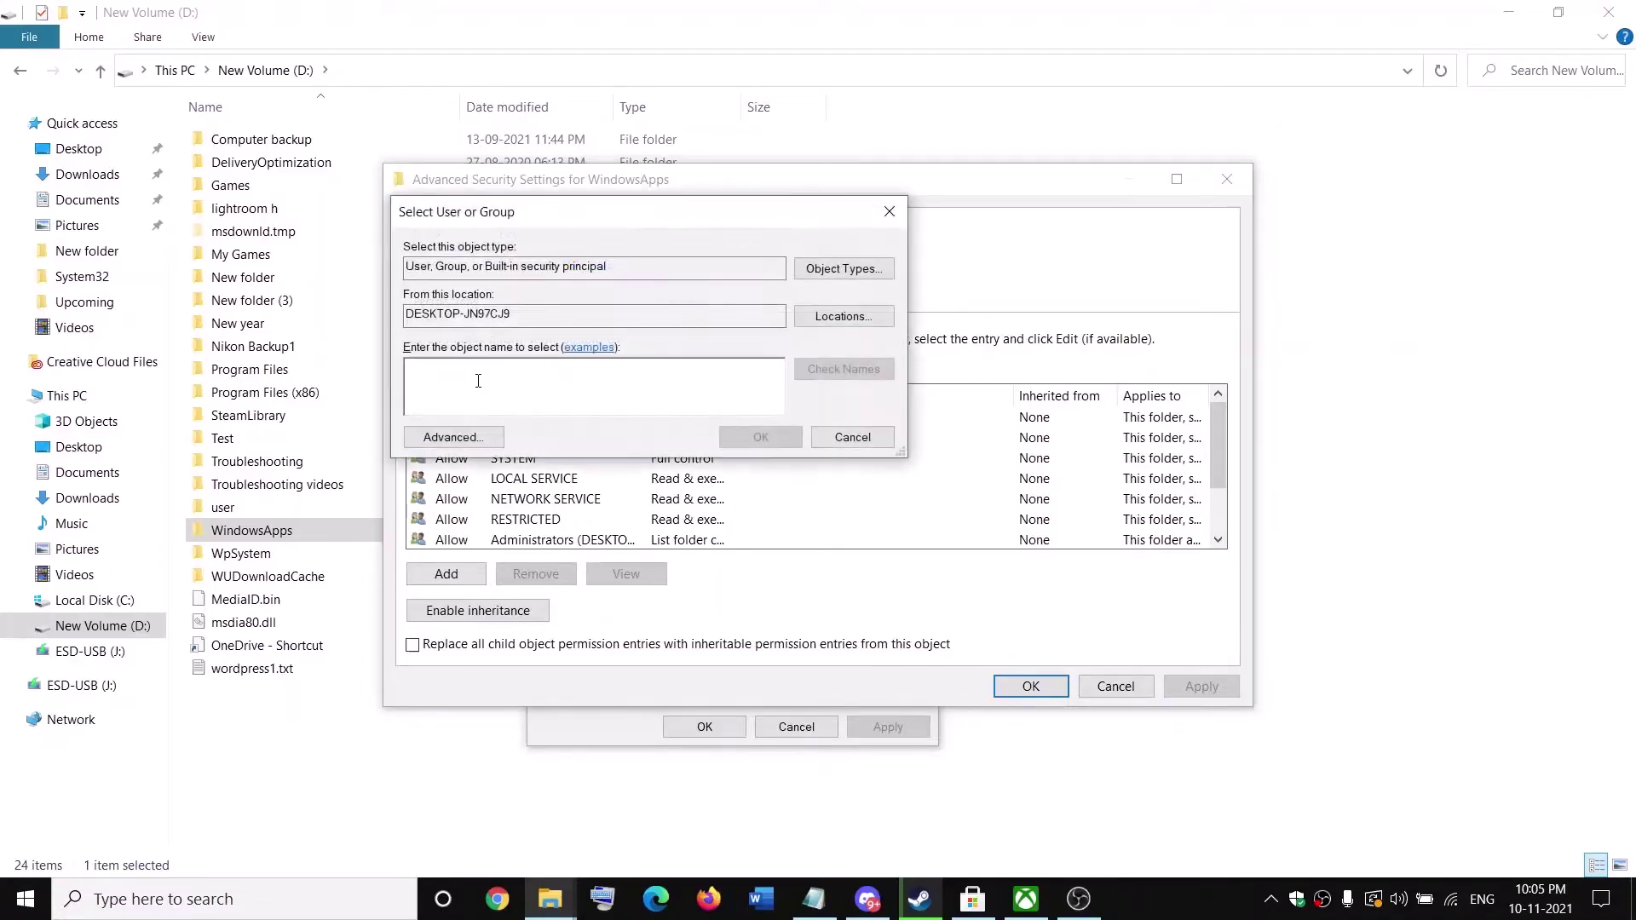
type("everyon")
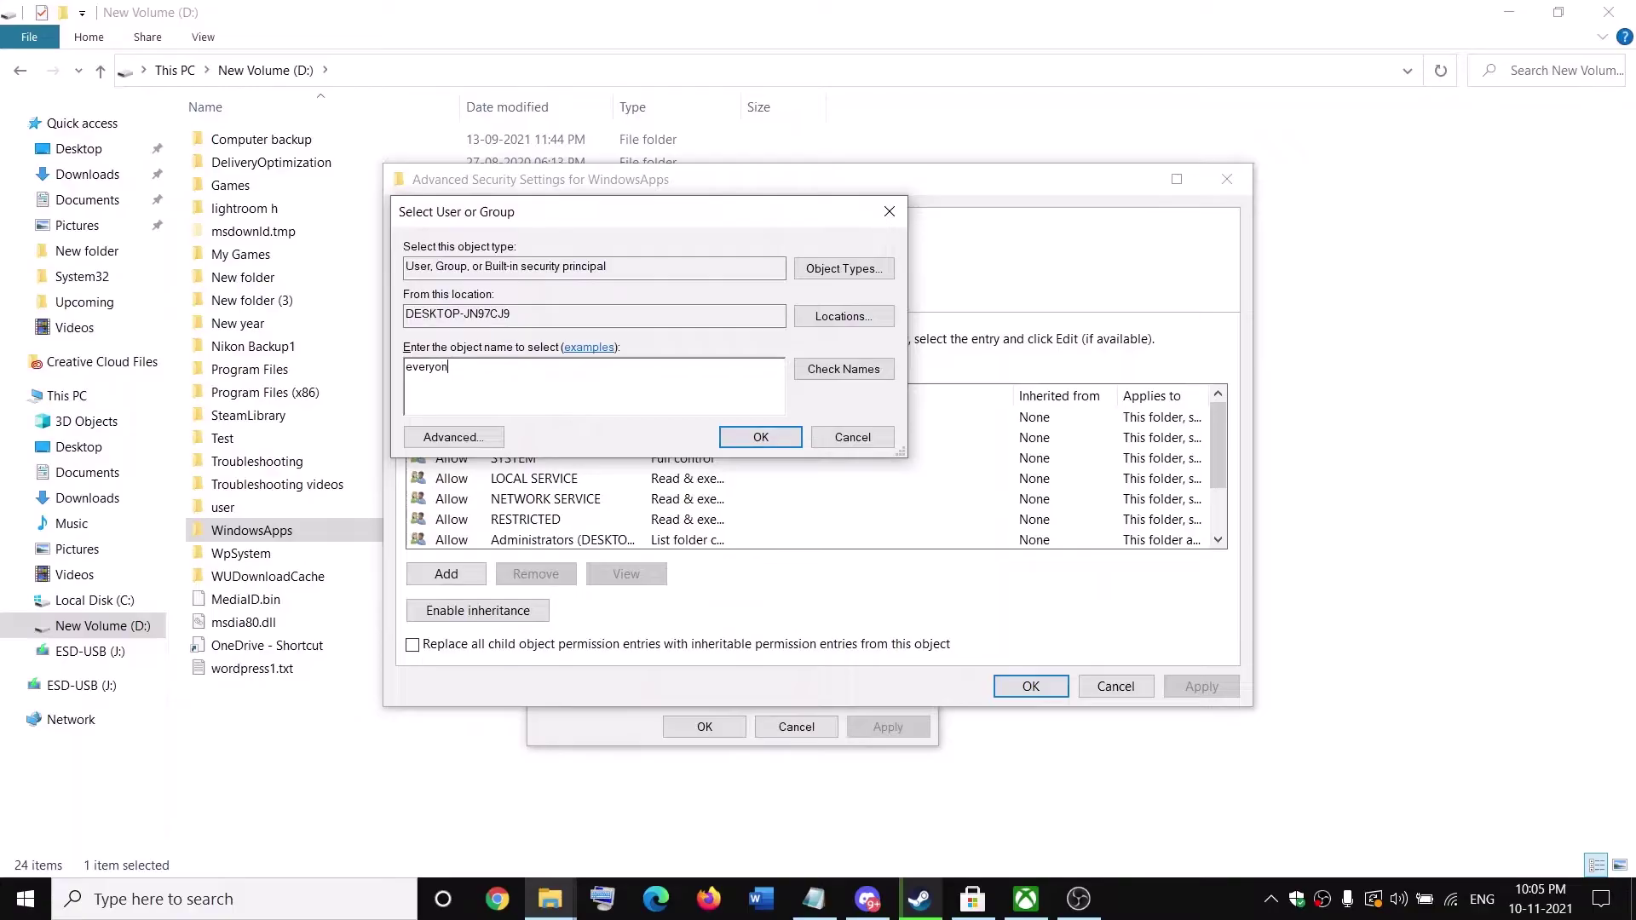
left_click(858, 375)
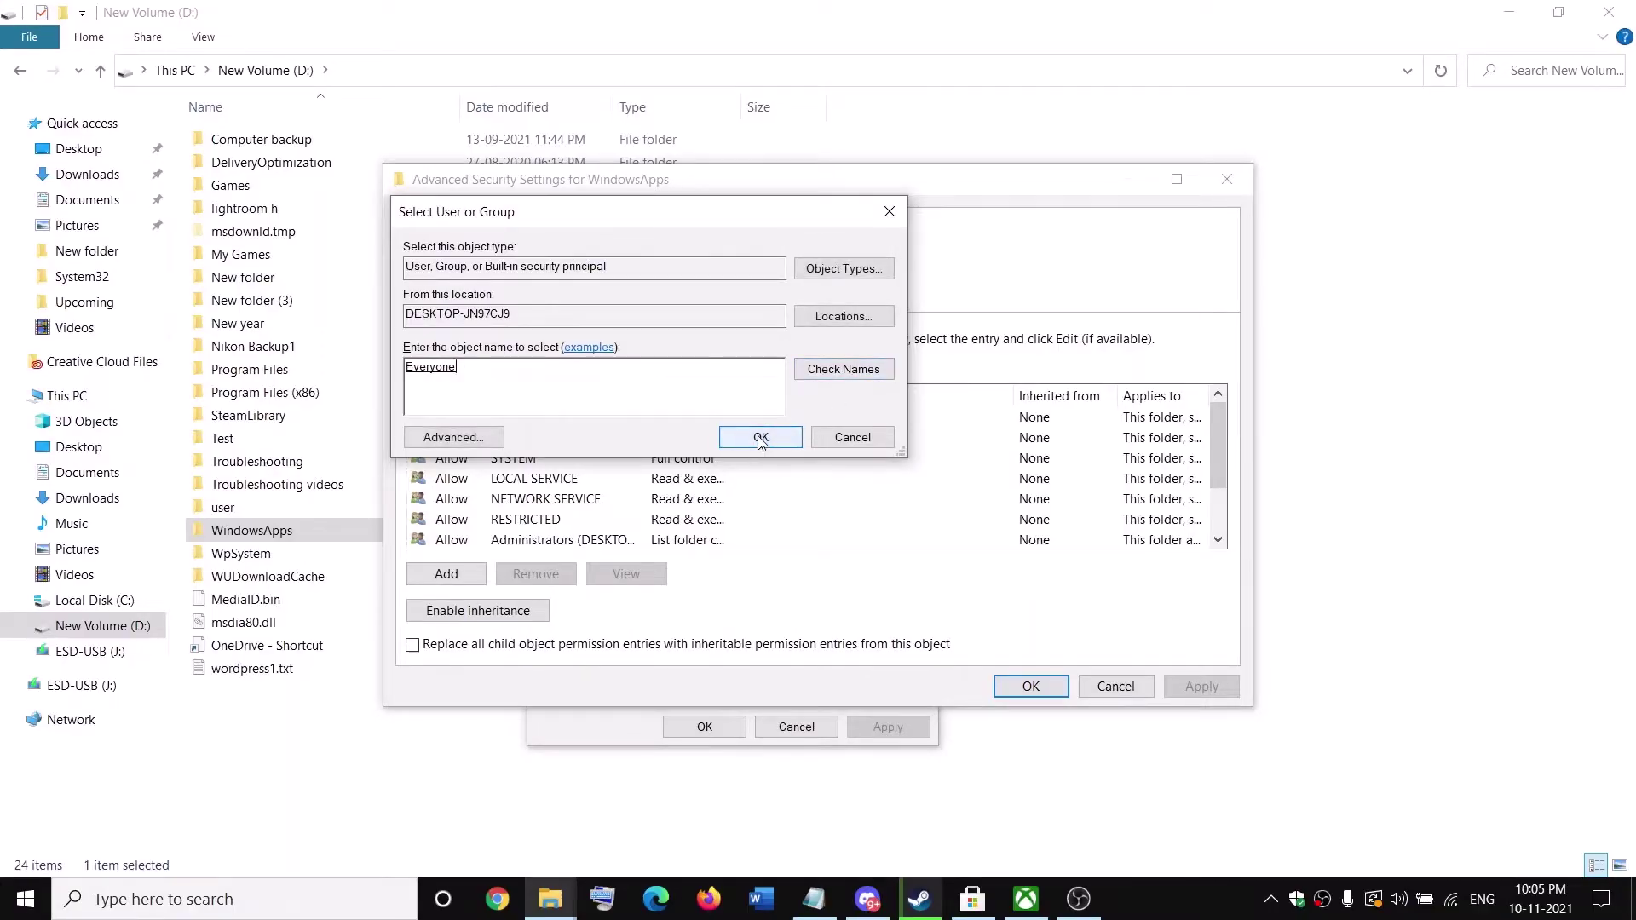
left_click(761, 439)
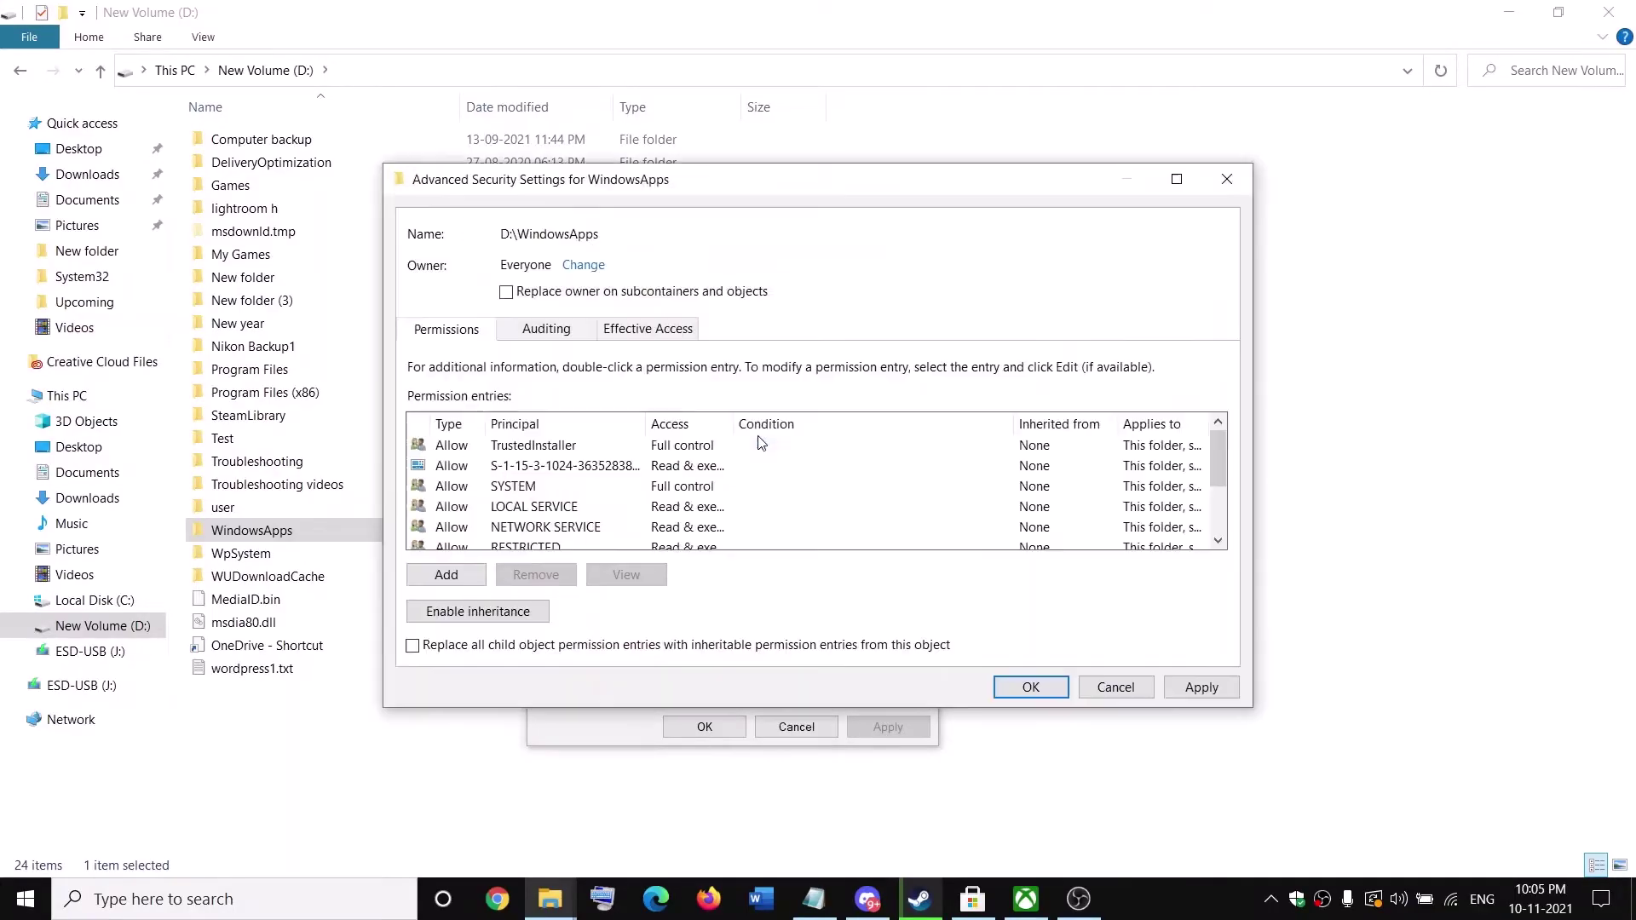
left_click(507, 292)
left_click(1202, 687)
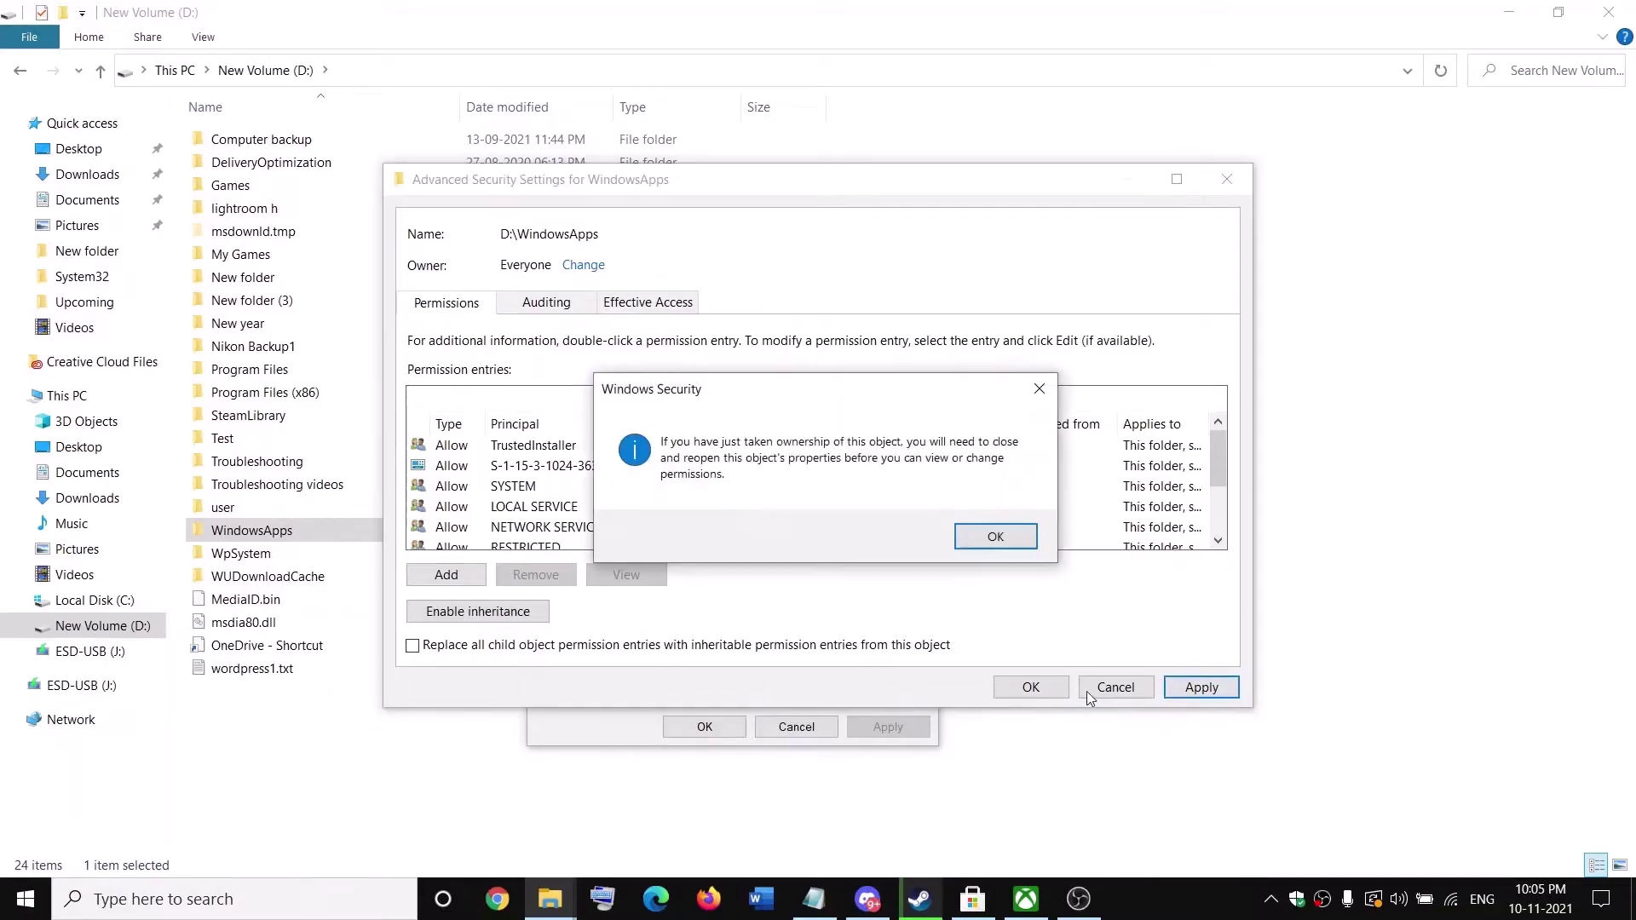
left_click(996, 536)
left_click(1032, 687)
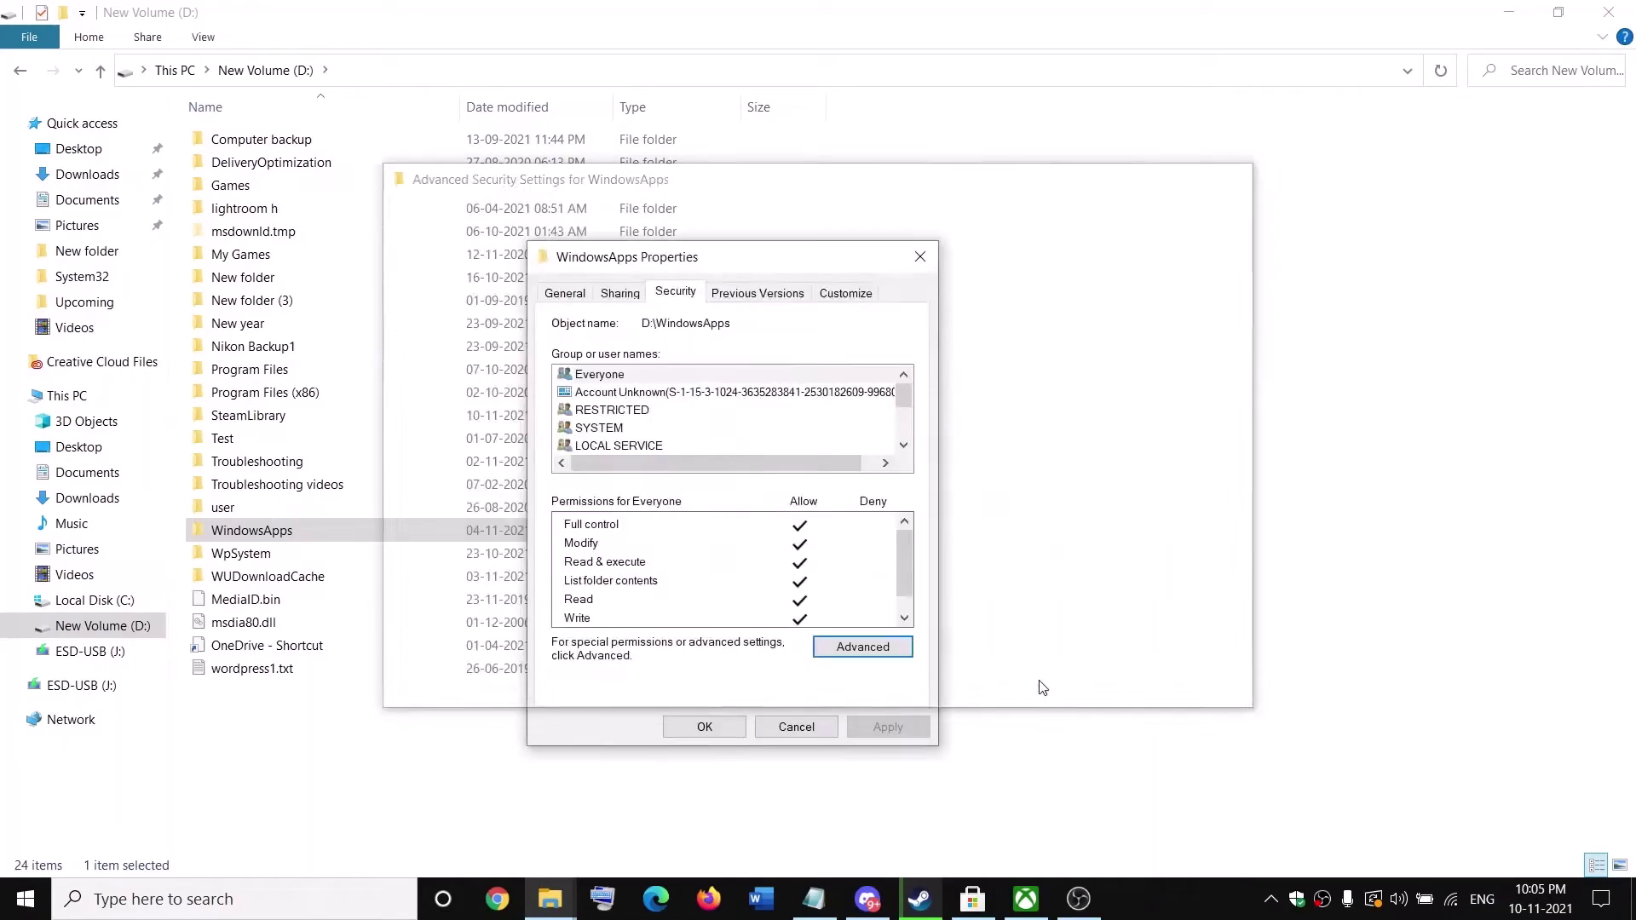
left_click(705, 727)
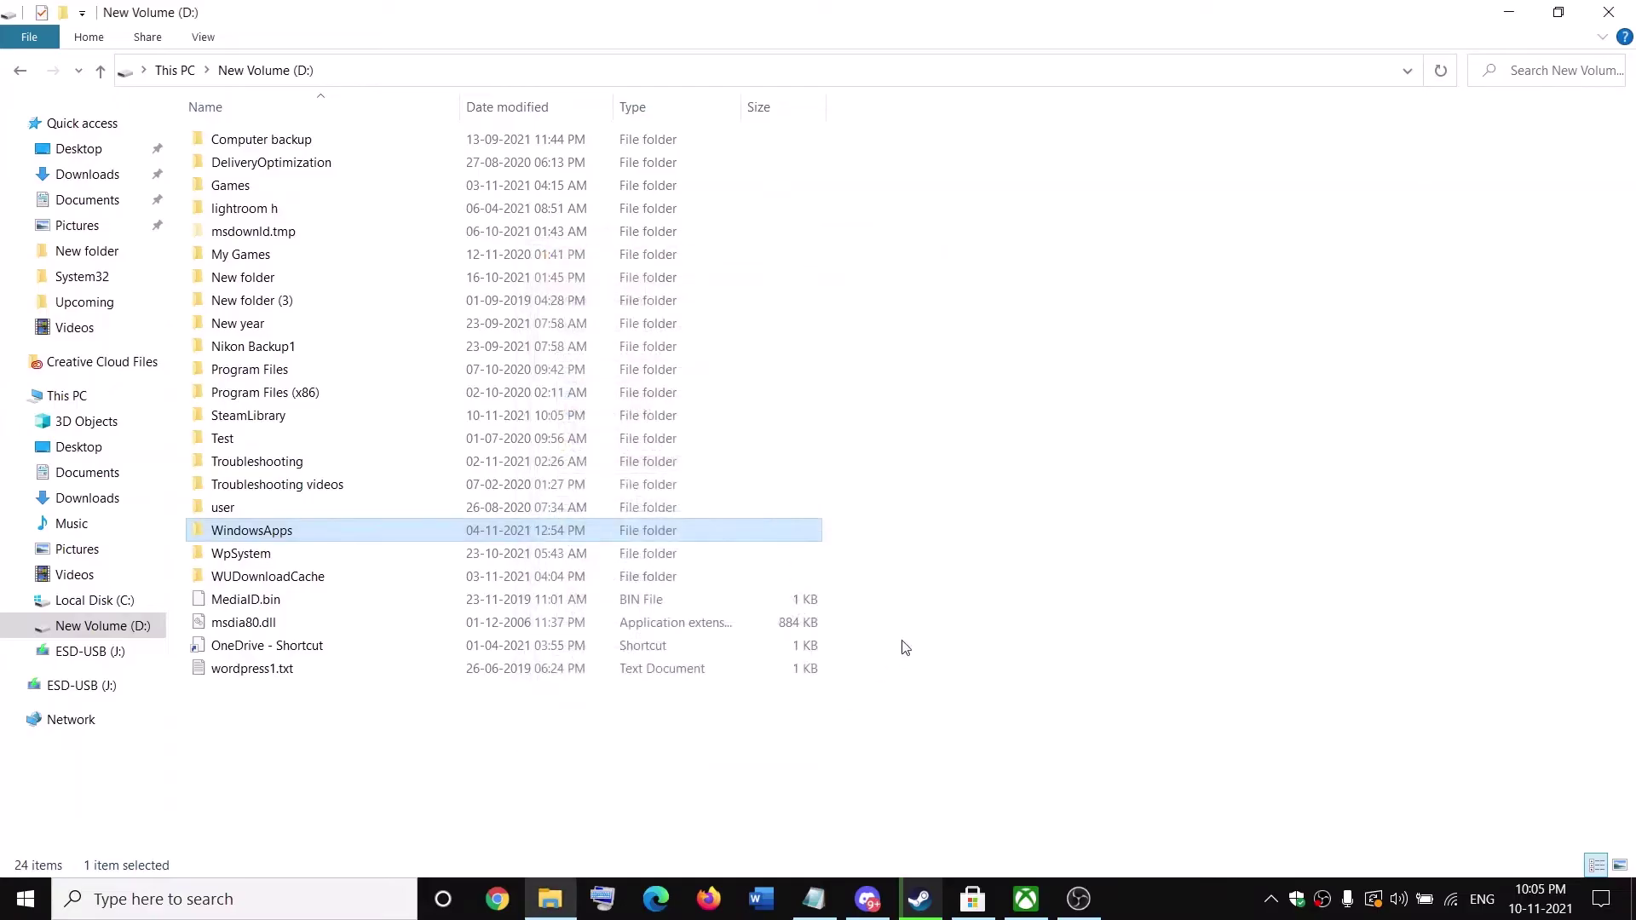
Reopen the Advanced Security settings of the WindowsApps folder on D:.
right_click(223, 543)
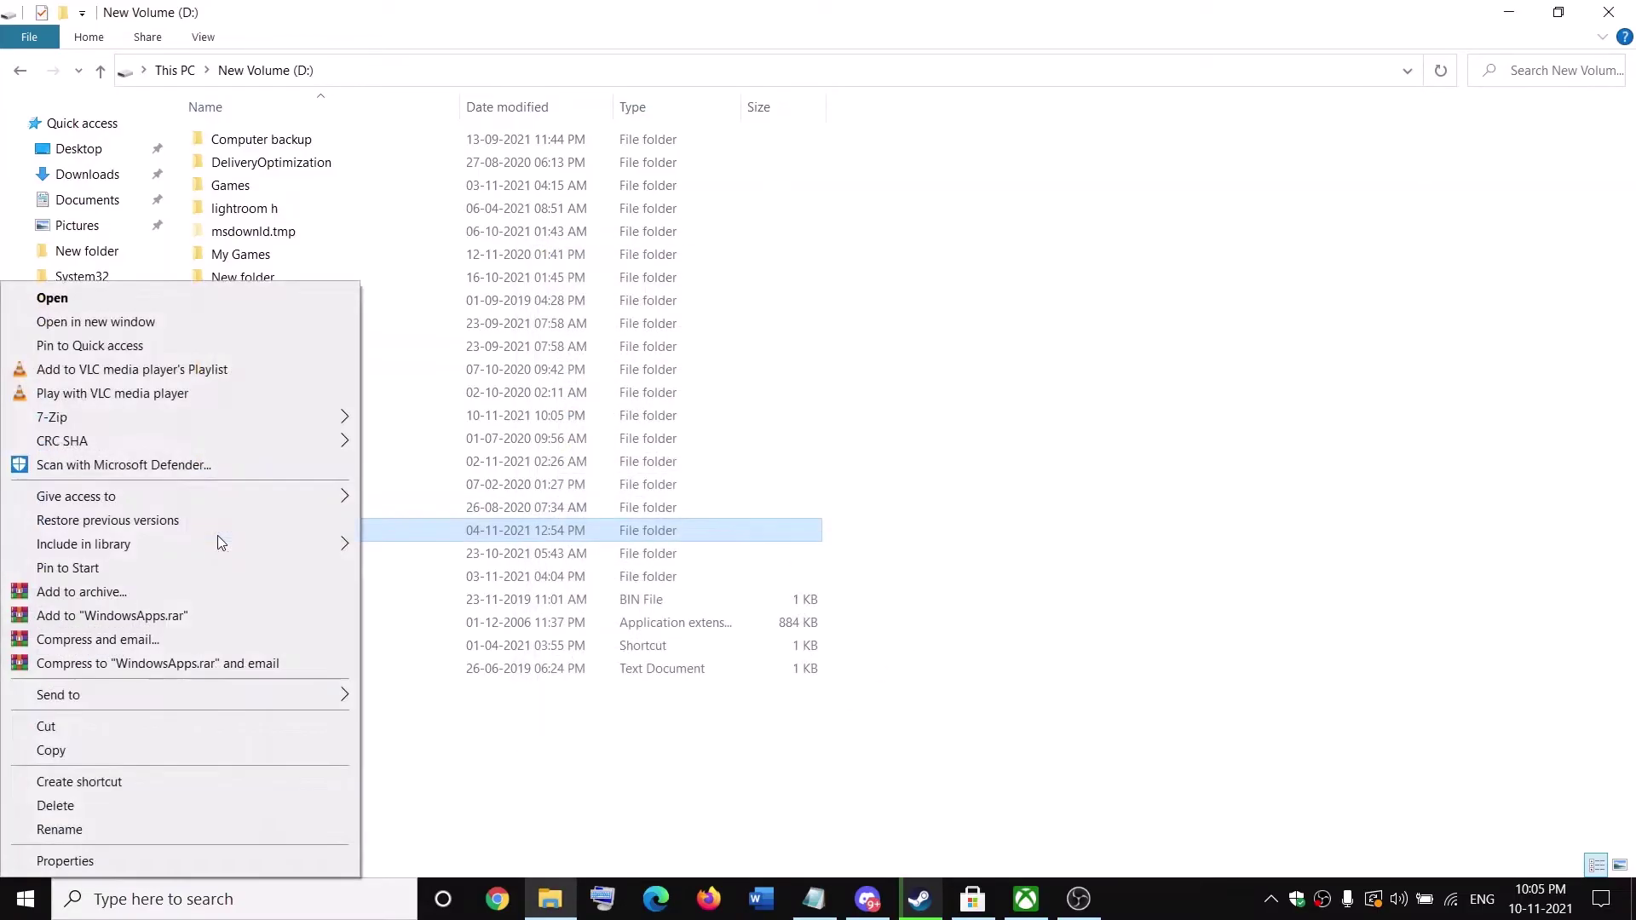
left_click(94, 859)
left_click_drag(437, 381, 833, 250)
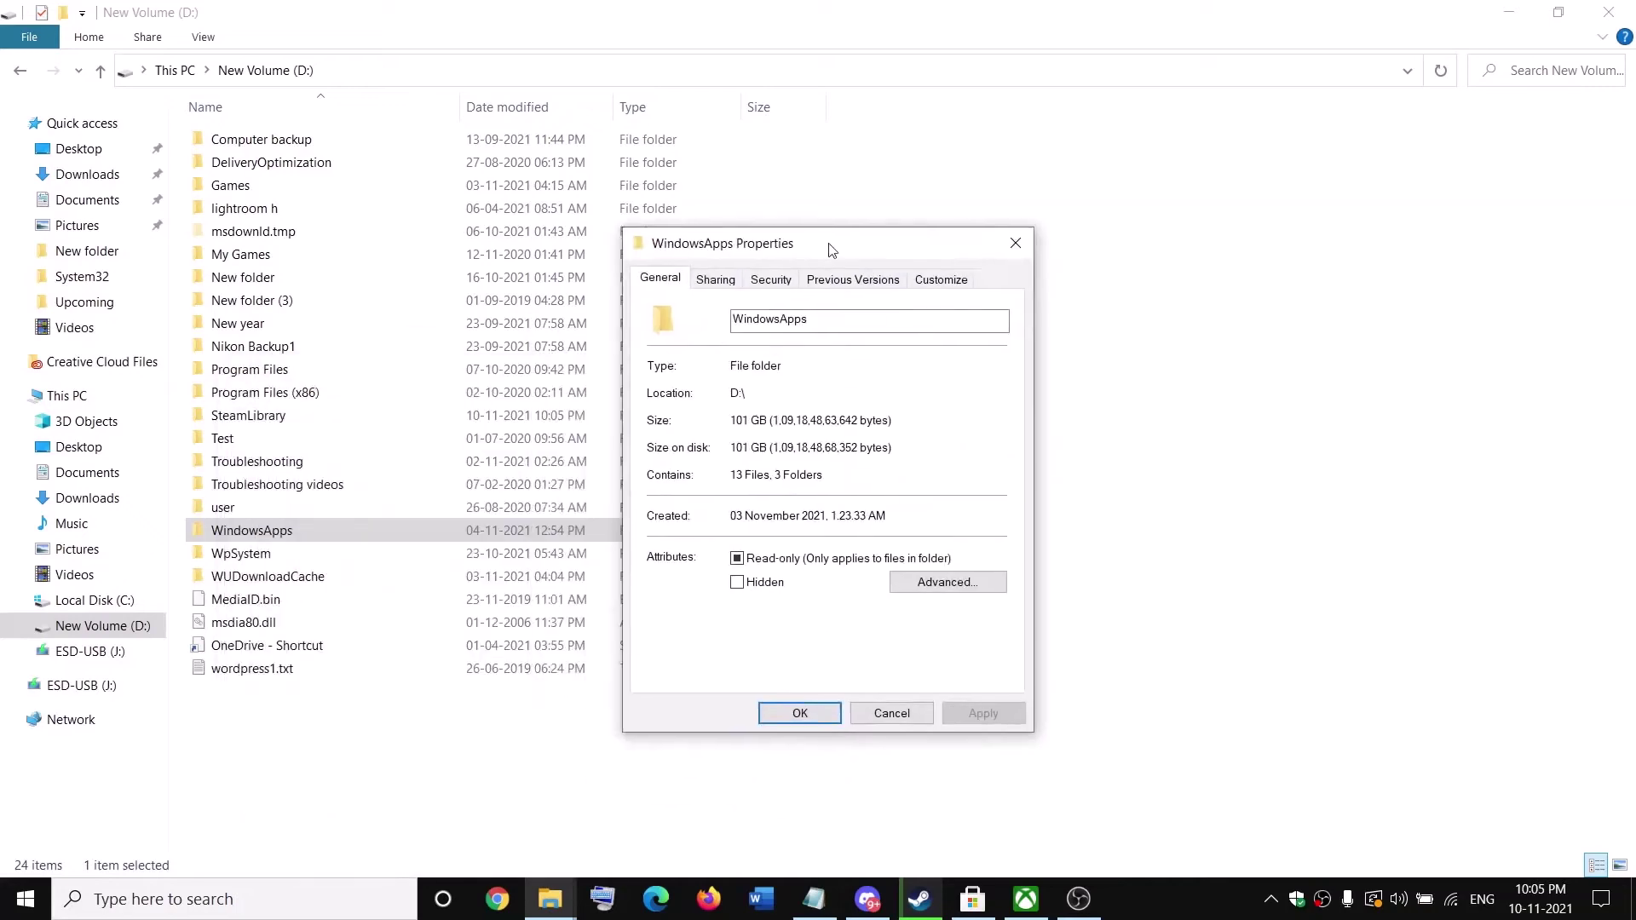
left_click(771, 280)
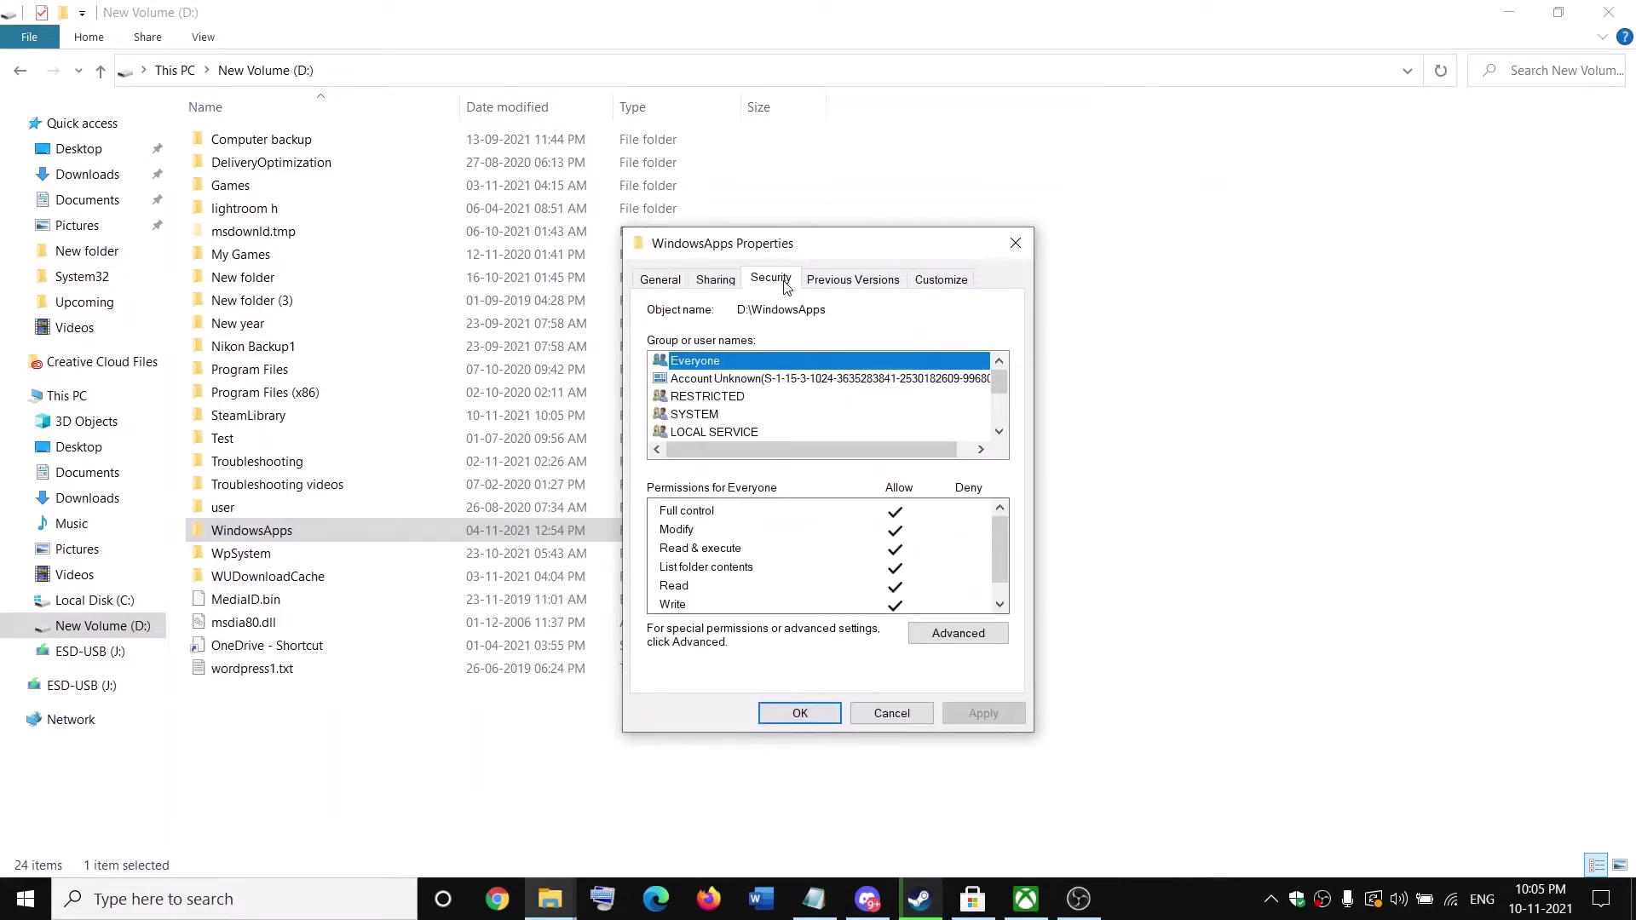
left_click(958, 633)
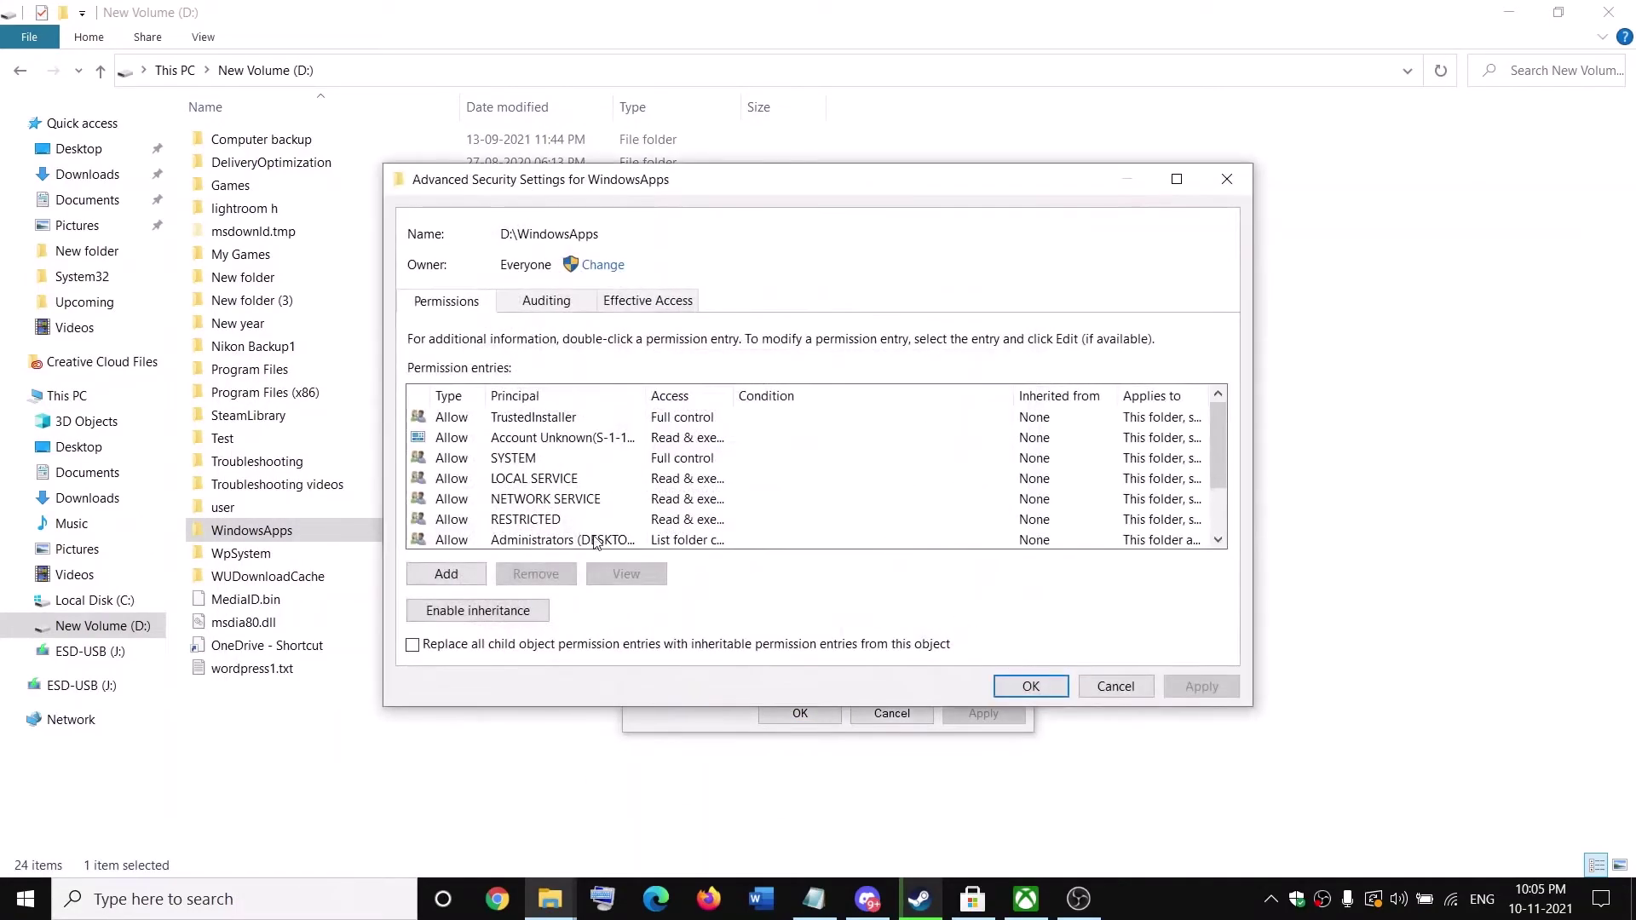
Add an Allow entry giving Everyone Full control, then apply and close the dialogs.
left_click(426, 577)
left_click(436, 201)
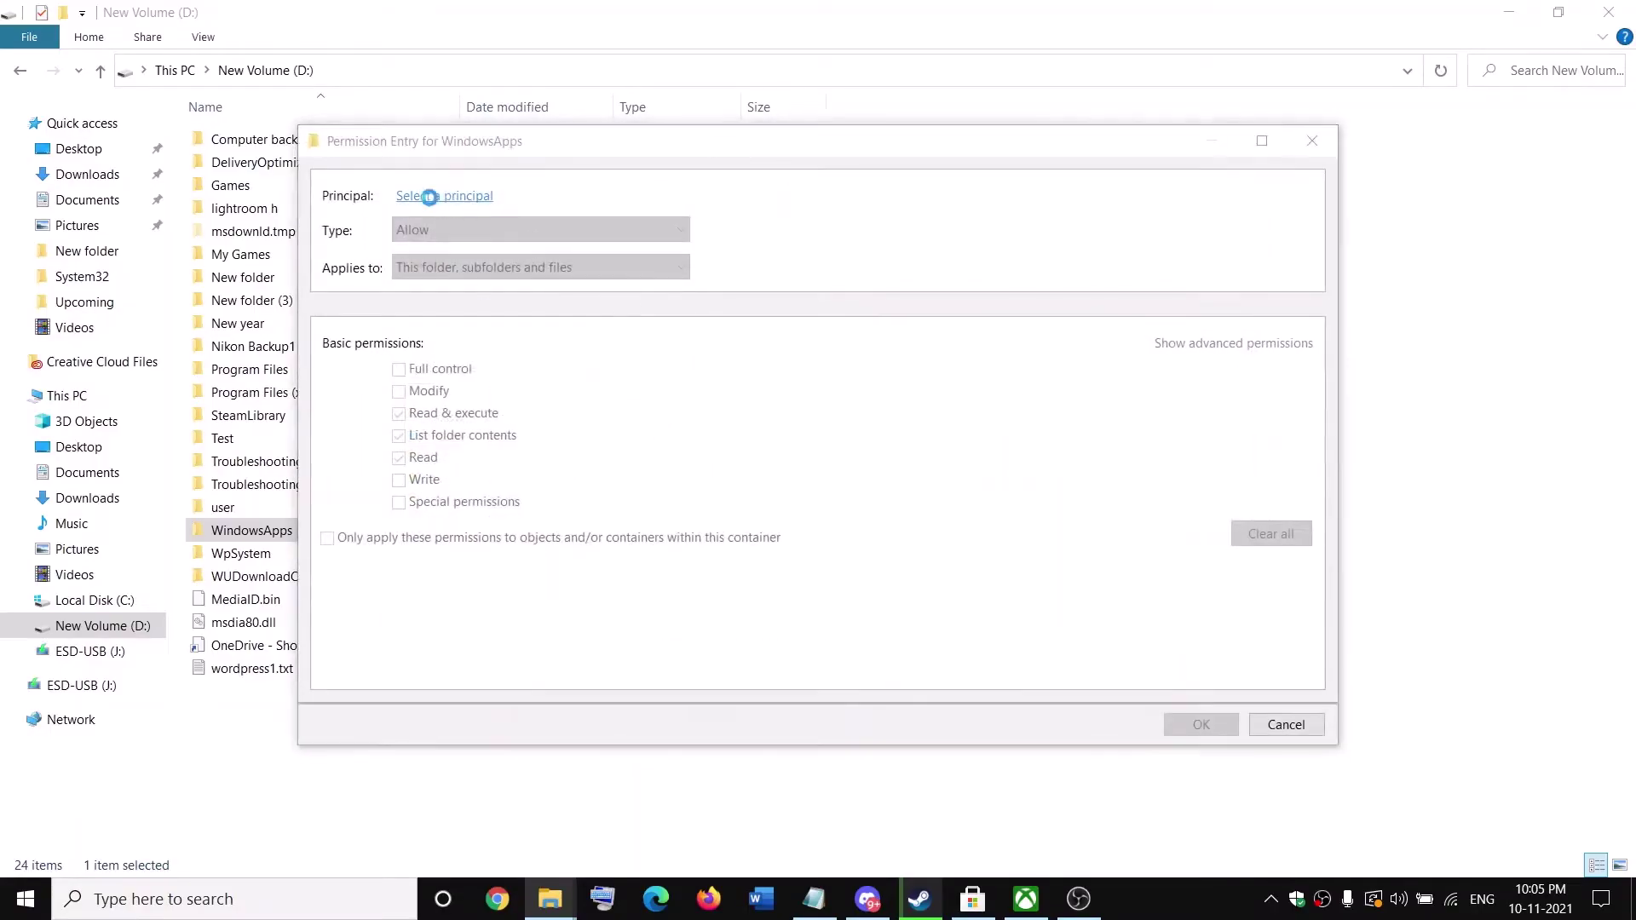
type("everyone")
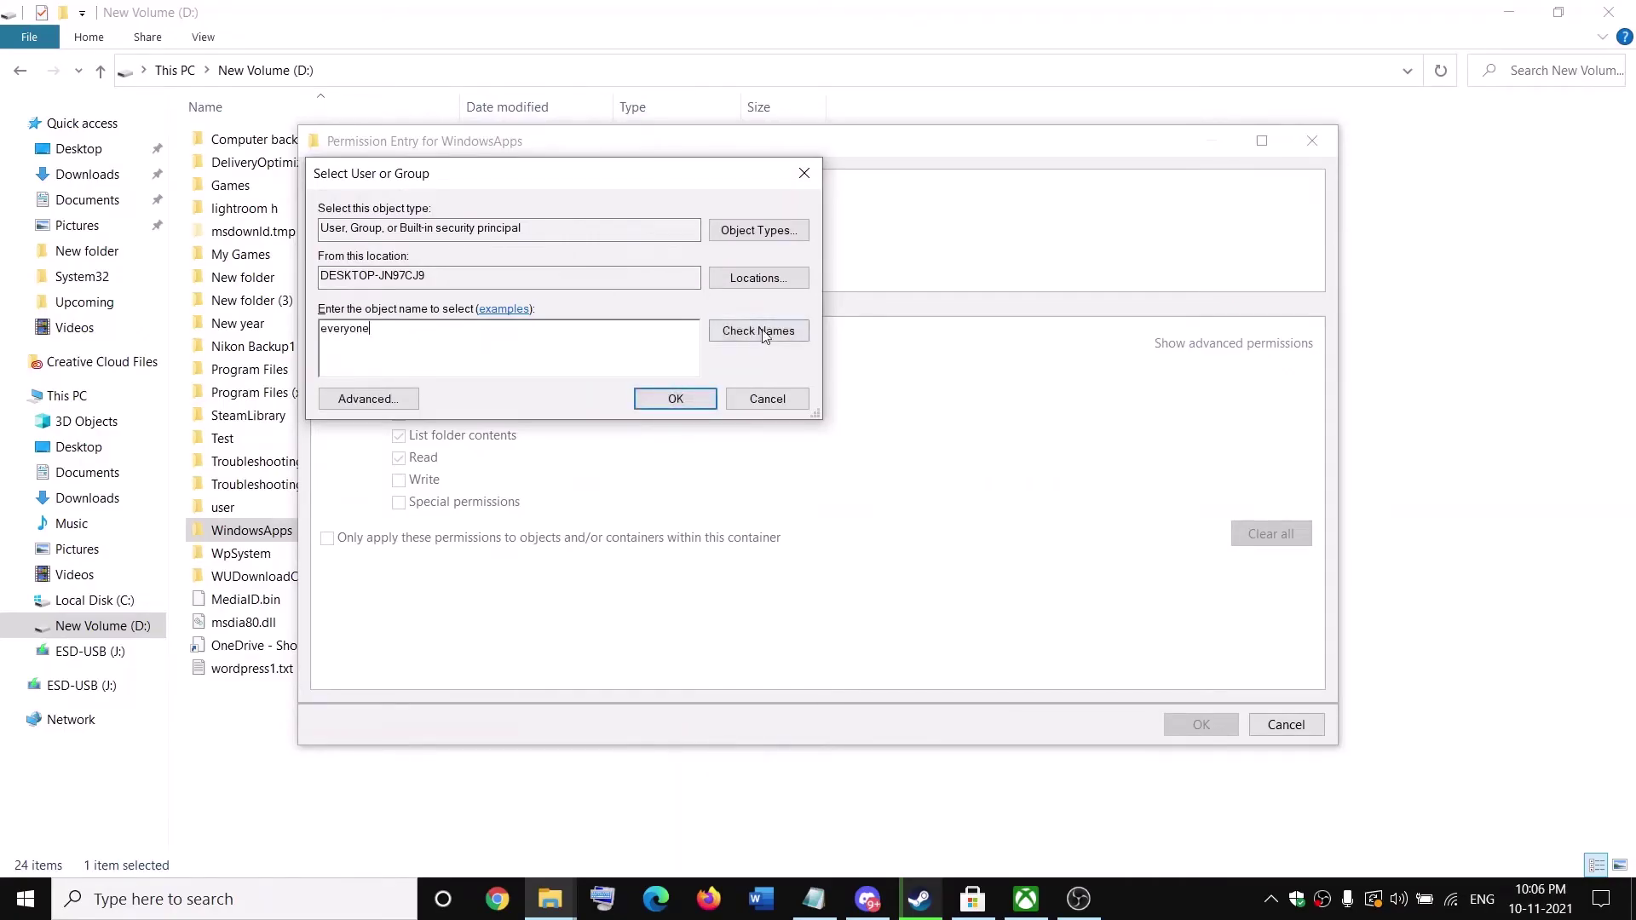
left_click(762, 333)
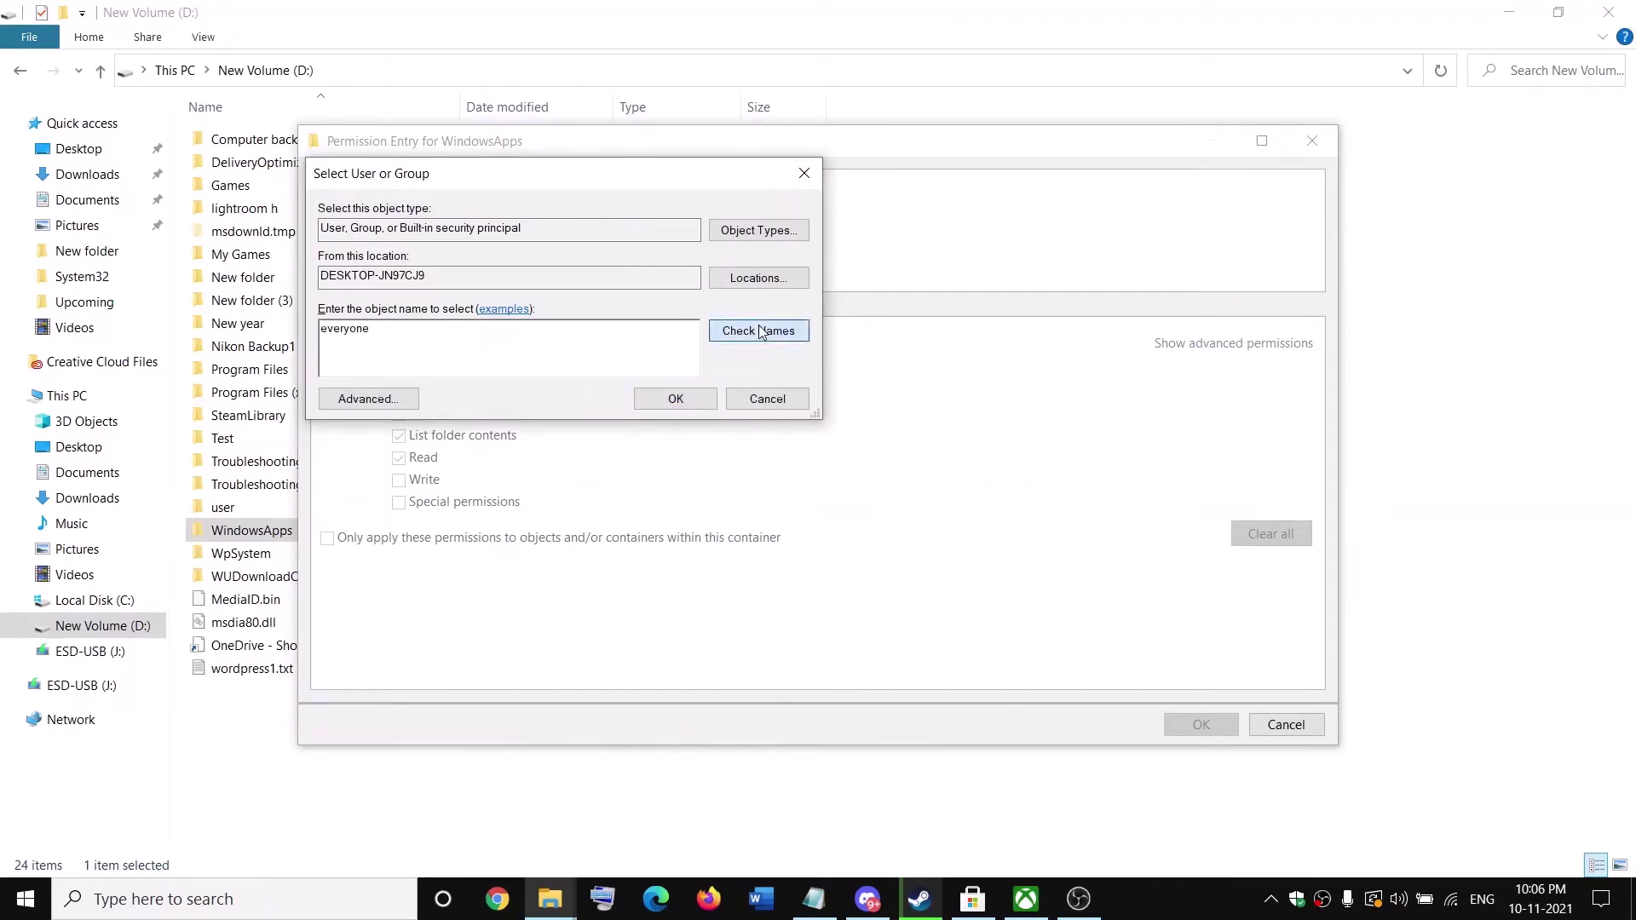
left_click(669, 400)
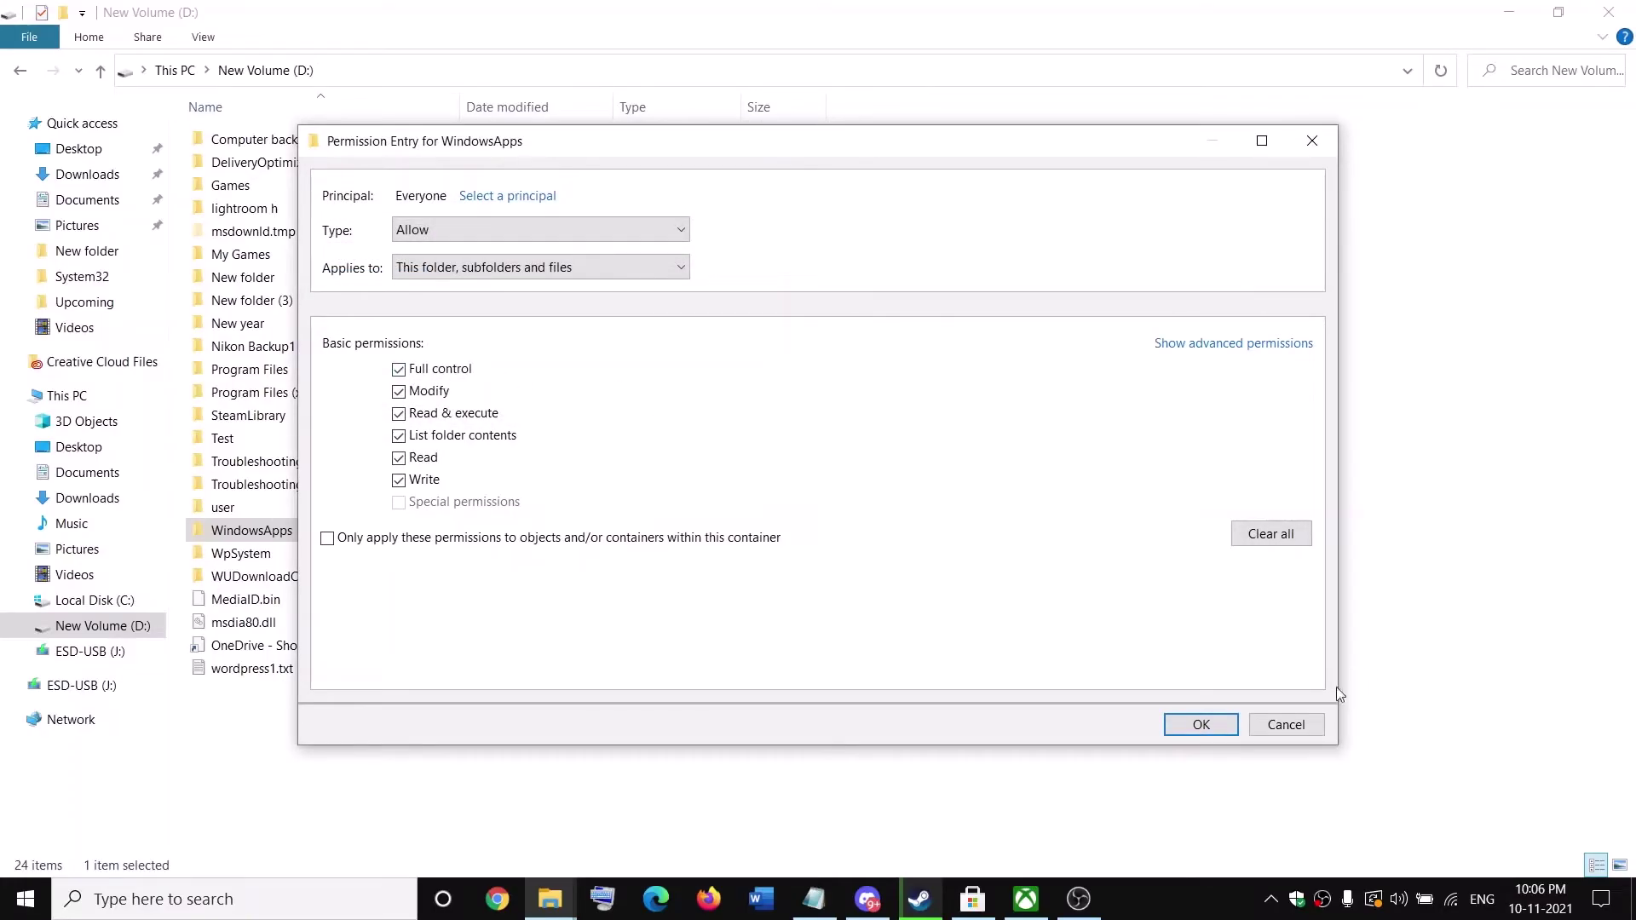
left_click(1202, 725)
left_click(1176, 692)
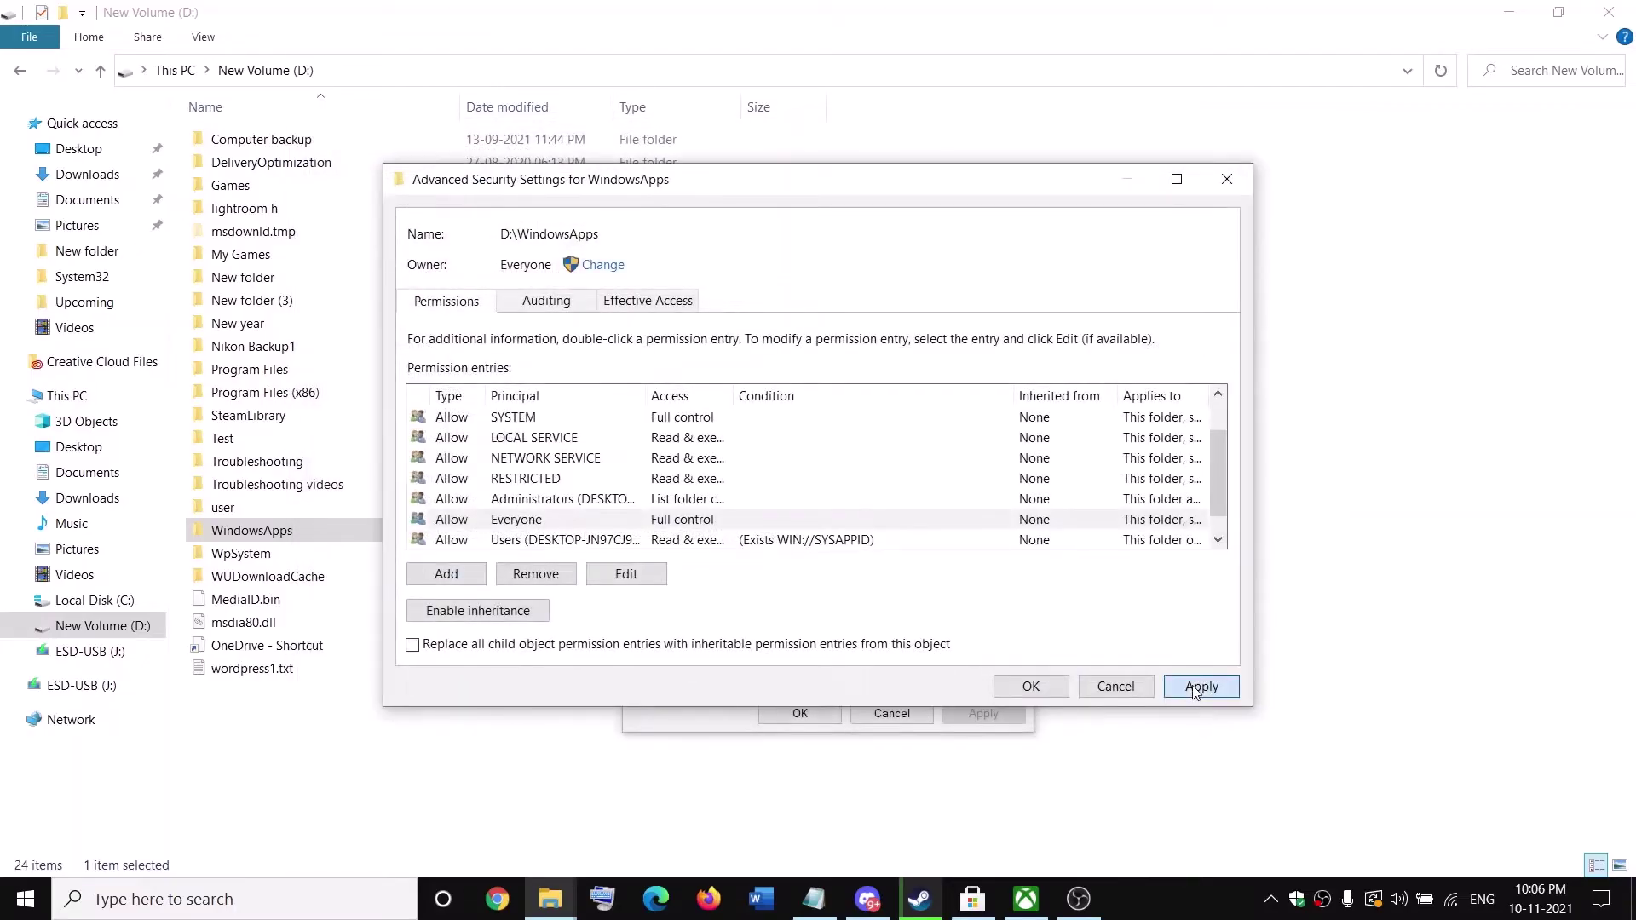
left_click(1031, 687)
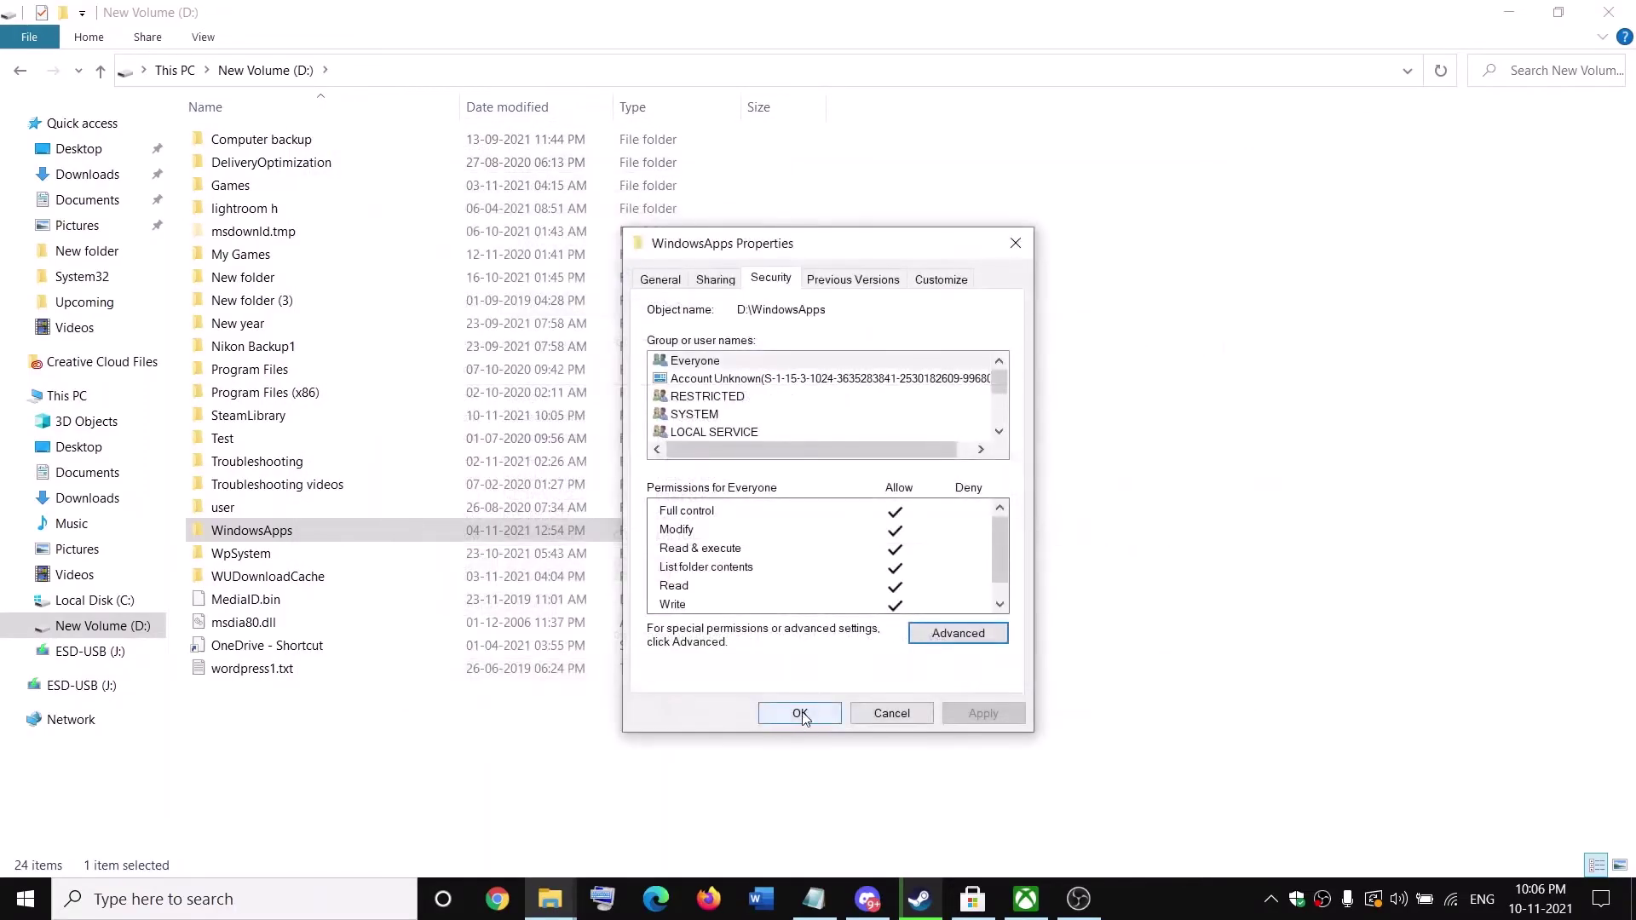
left_click(801, 714)
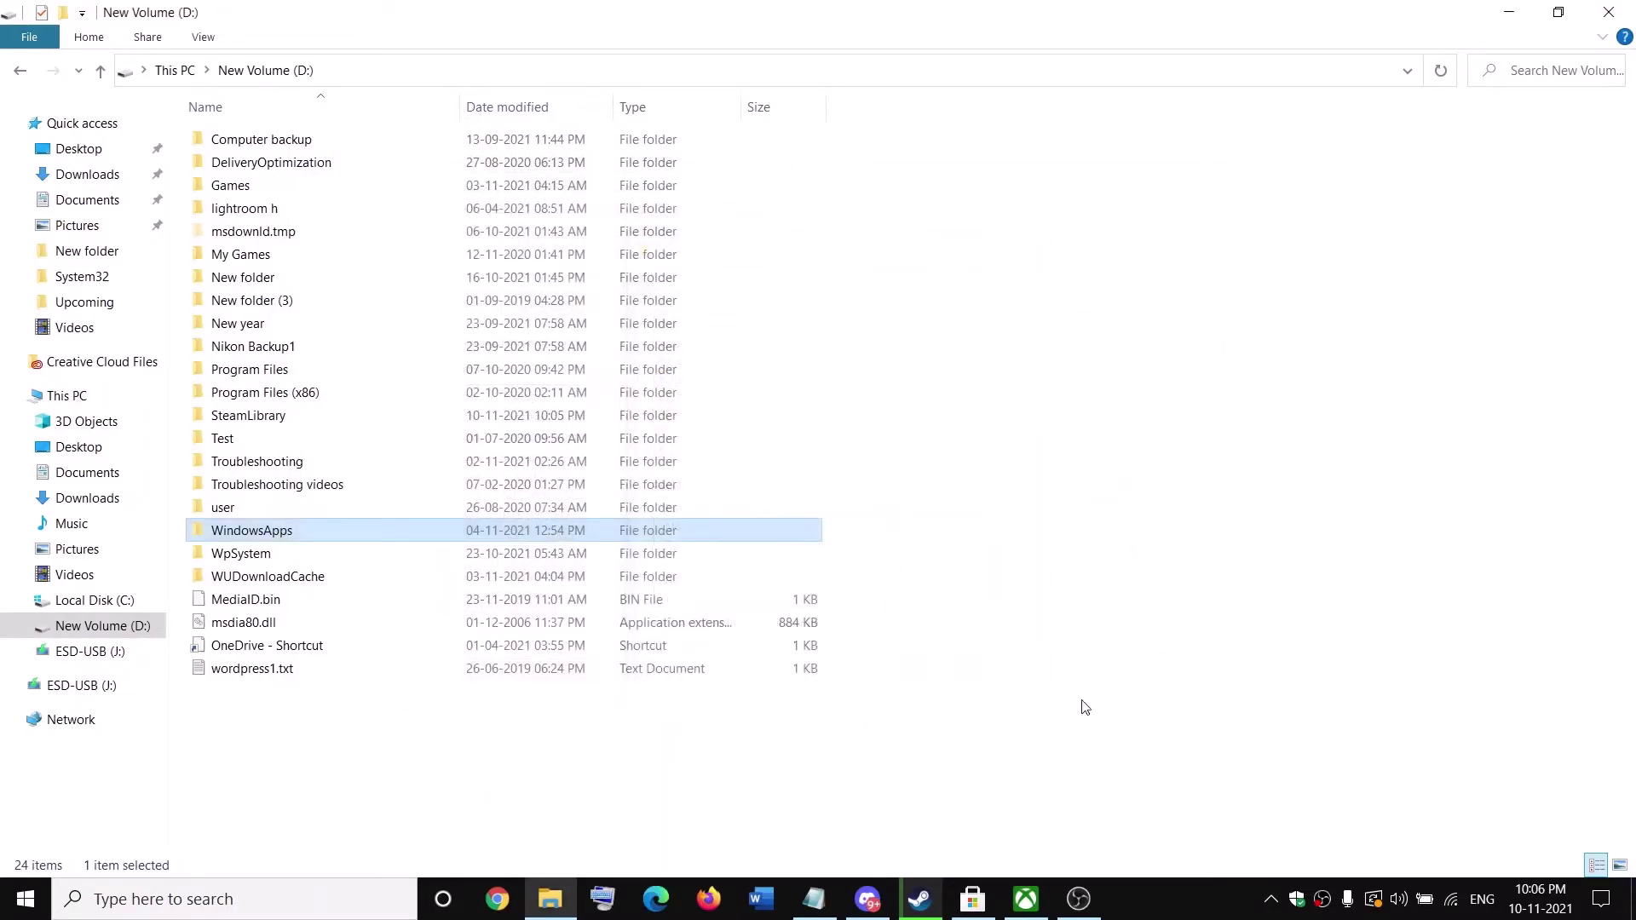
Check that D:\WindowsApps now opens, go back to D:, and return to Steam.
double_click(300, 542)
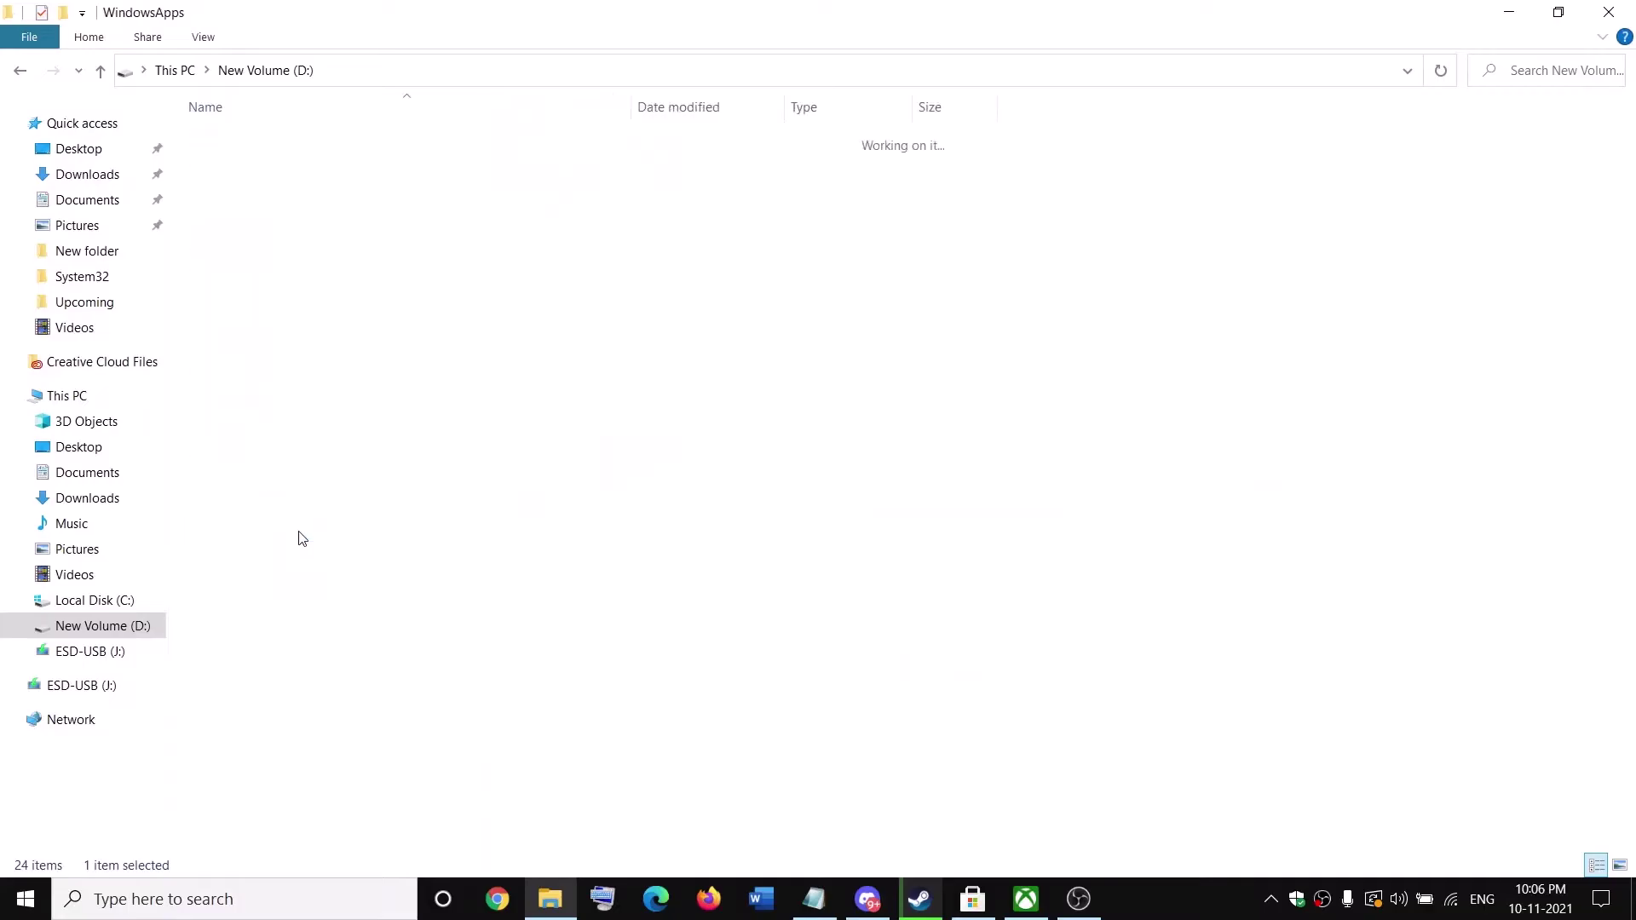
left_click(96, 72)
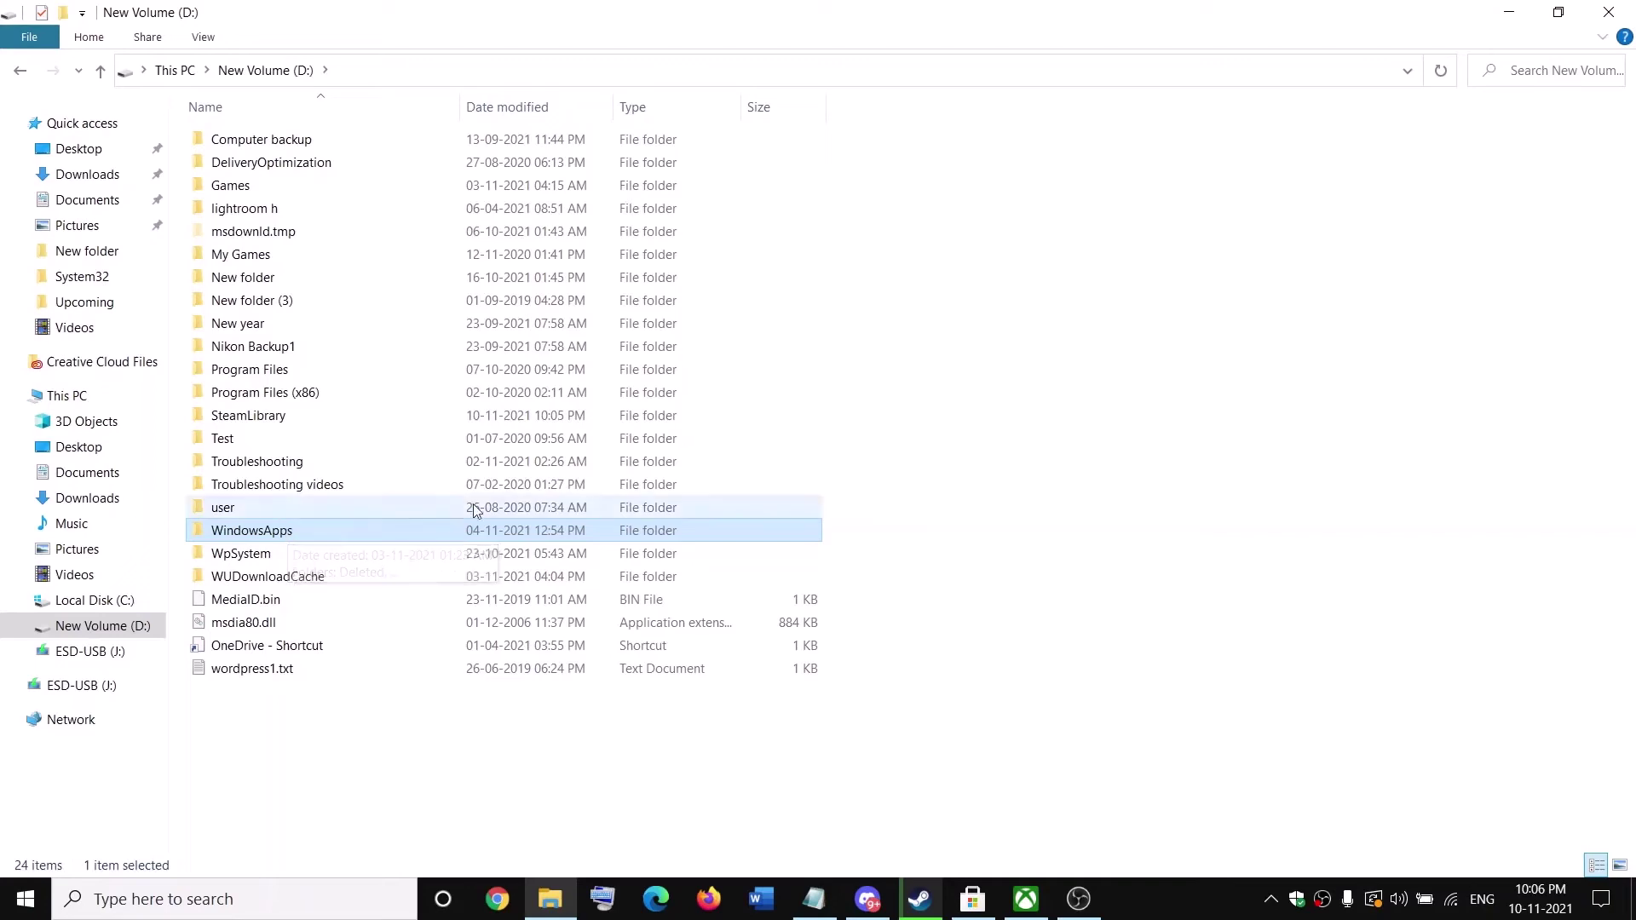
left_click(920, 899)
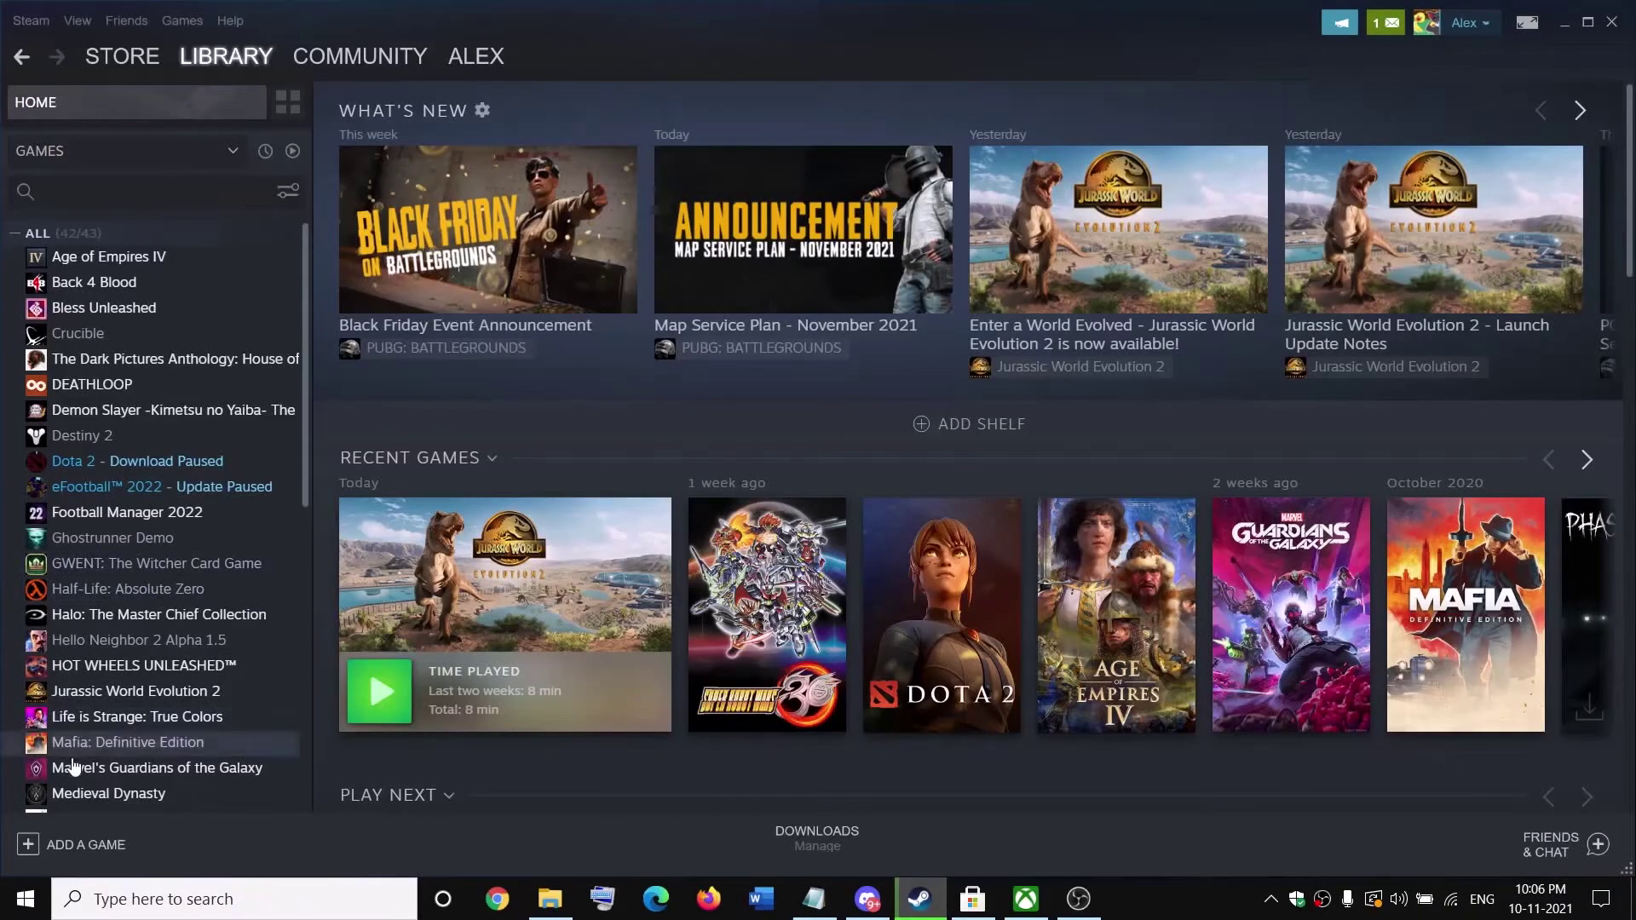
Choose Add a Non-Steam Game from Steam's ADD A GAME menu.
left_click(56, 848)
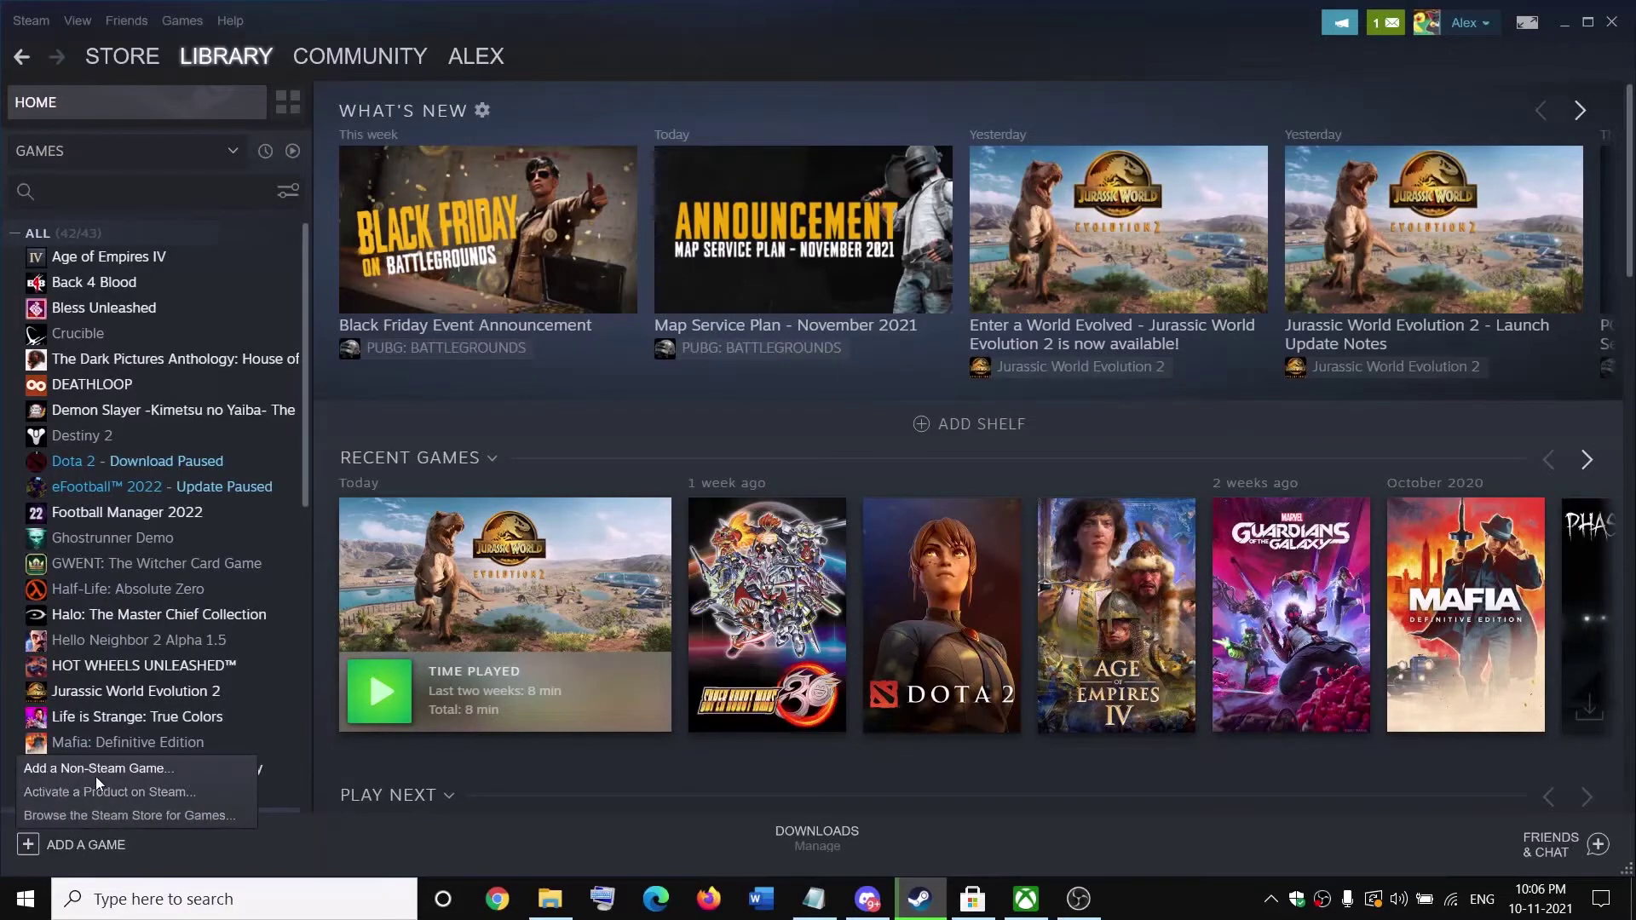
left_click(119, 770)
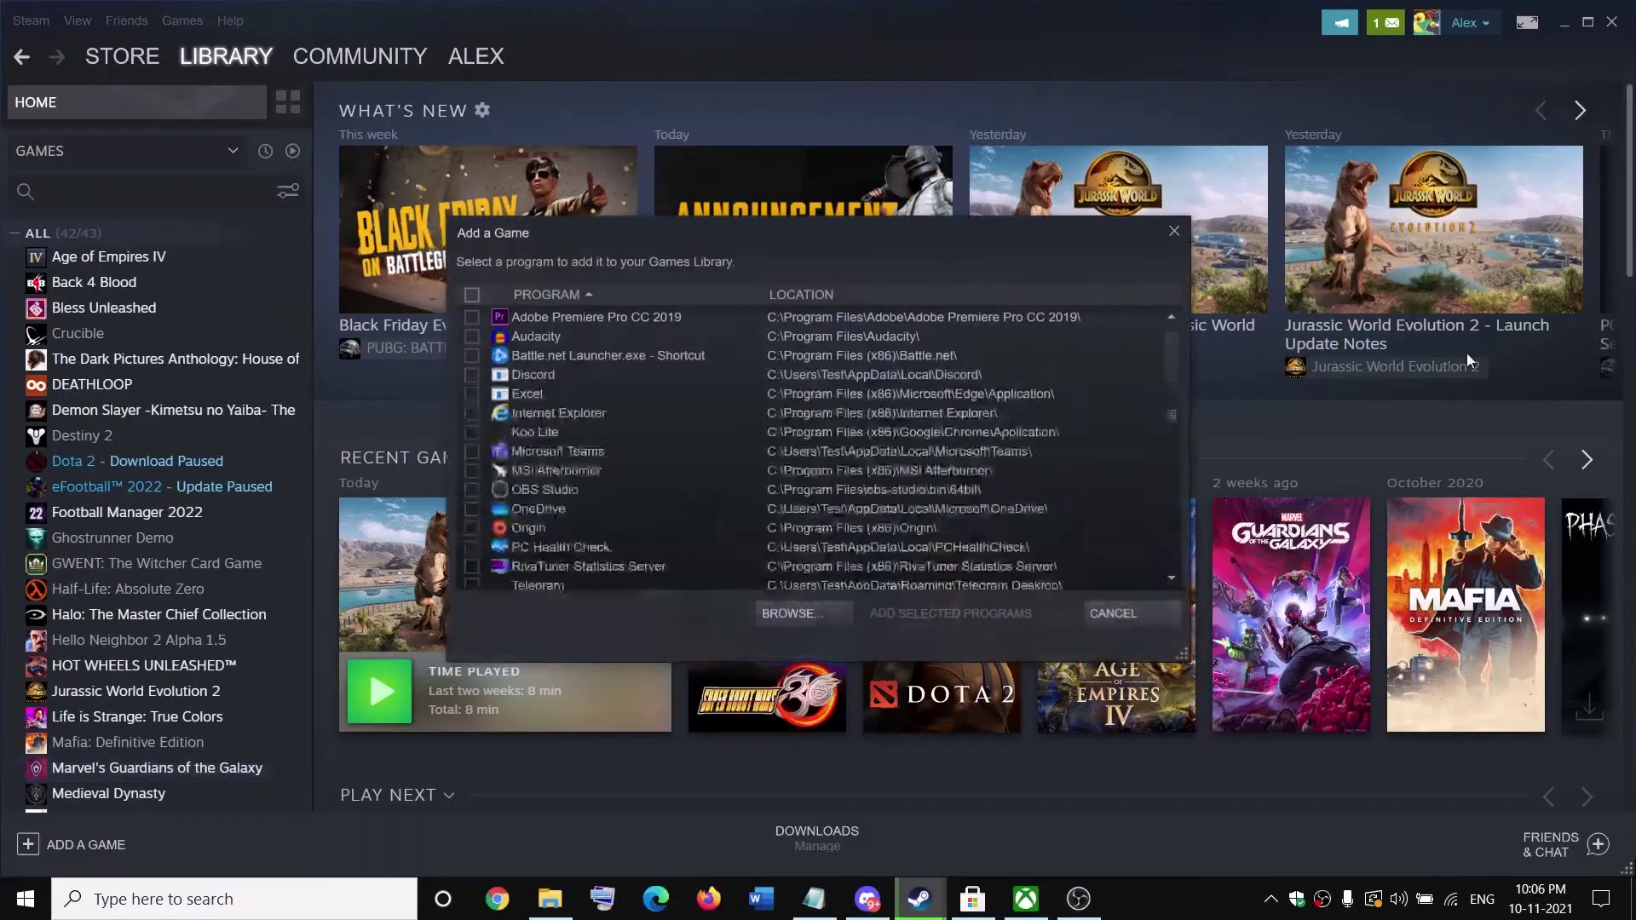
mouse_move(1171, 356)
left_mouse_down()
mouse_move(1160, 498)
mouse_move(1160, 354)
left_mouse_up()
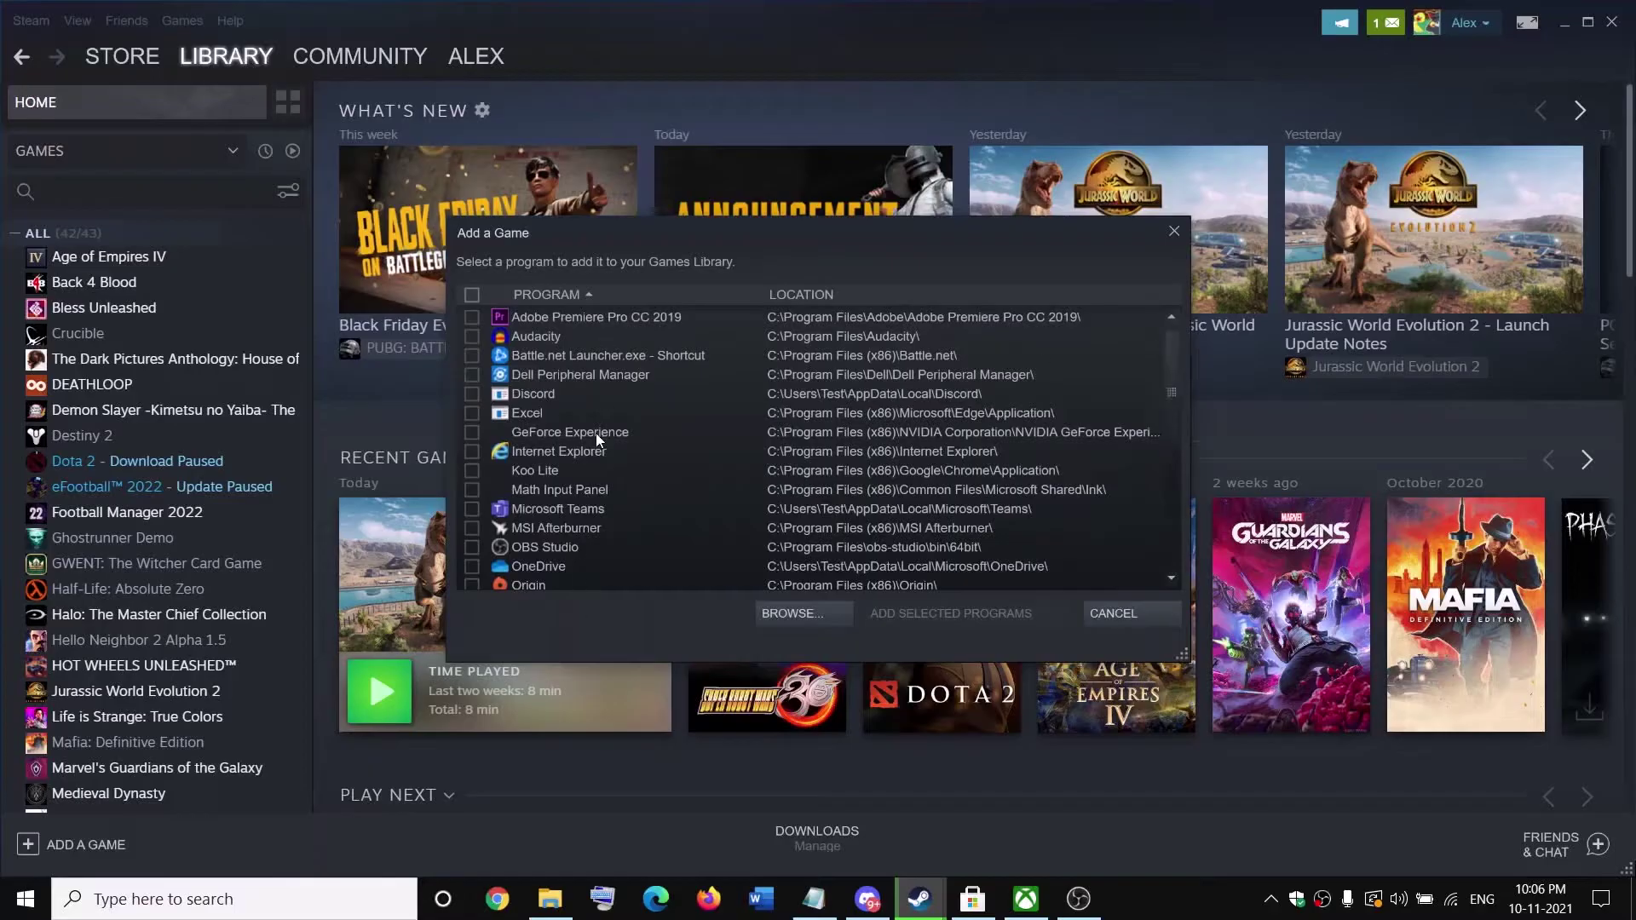
Browse to C:\Windows\explorer.exe and add it to the library as a non-Steam game.
left_click(801, 614)
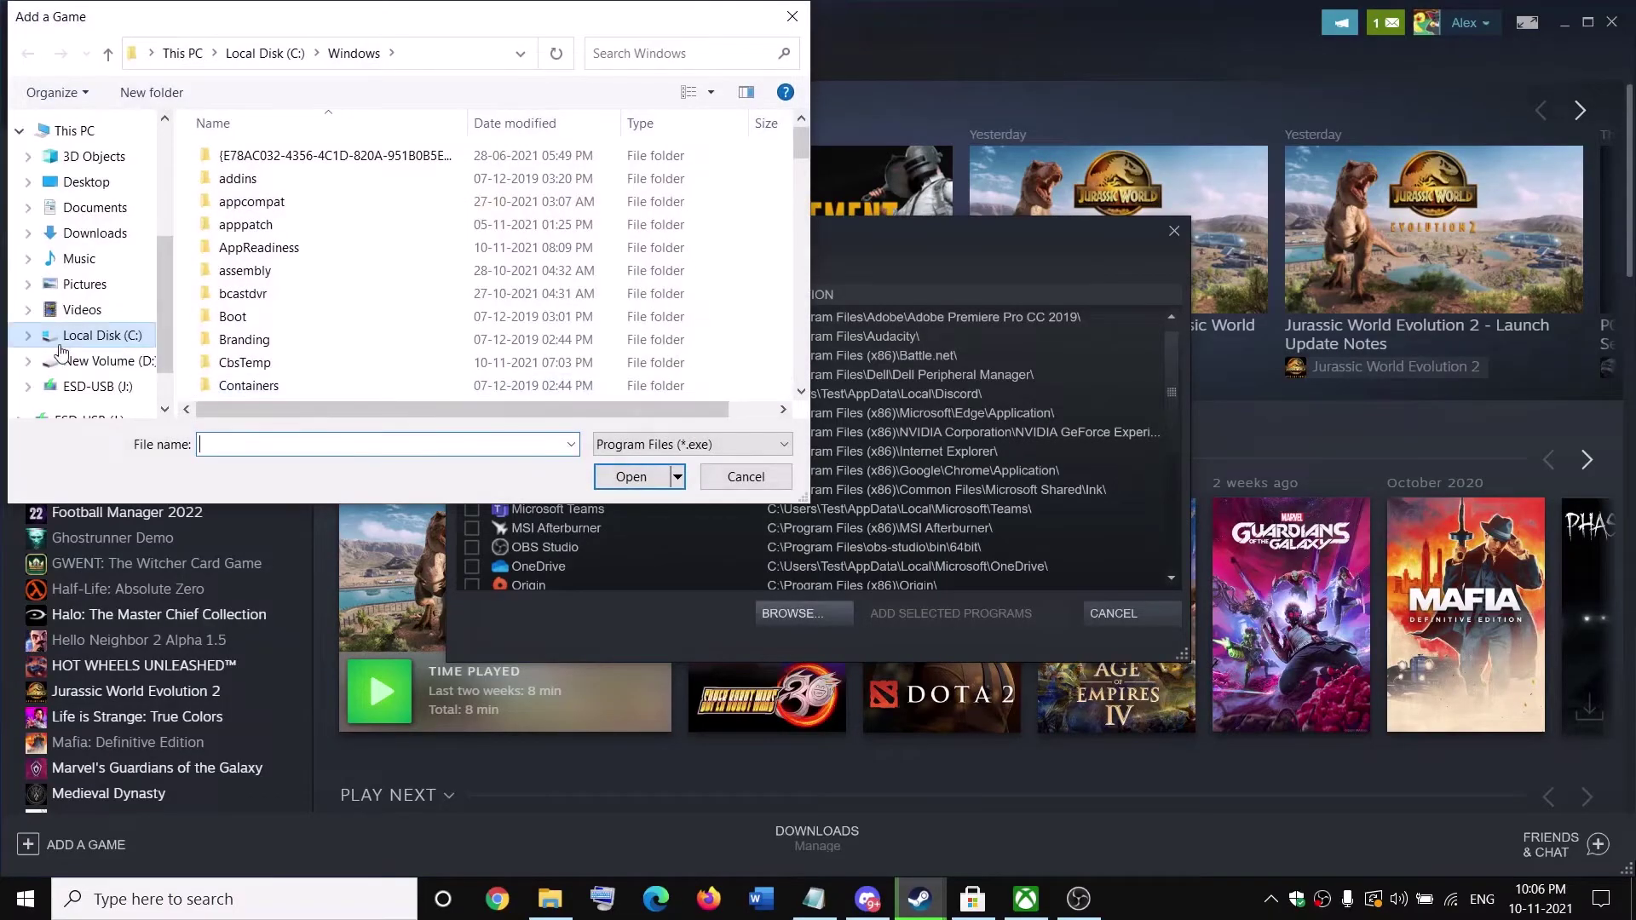
left_click(89, 336)
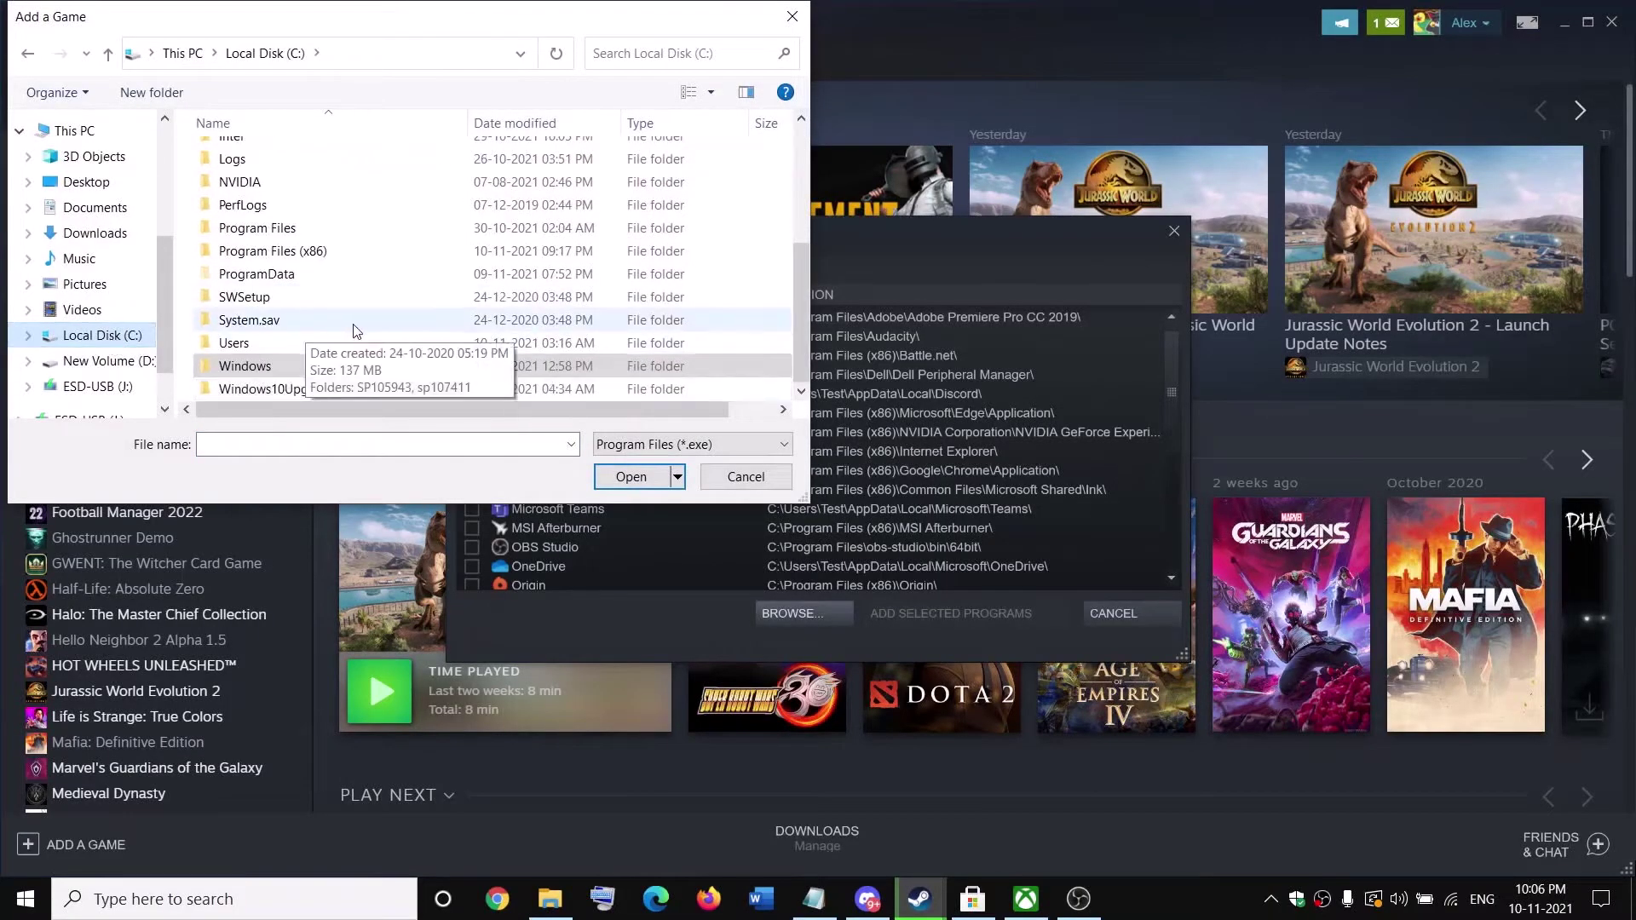
double_click(246, 367)
left_click_drag(801, 145, 801, 380)
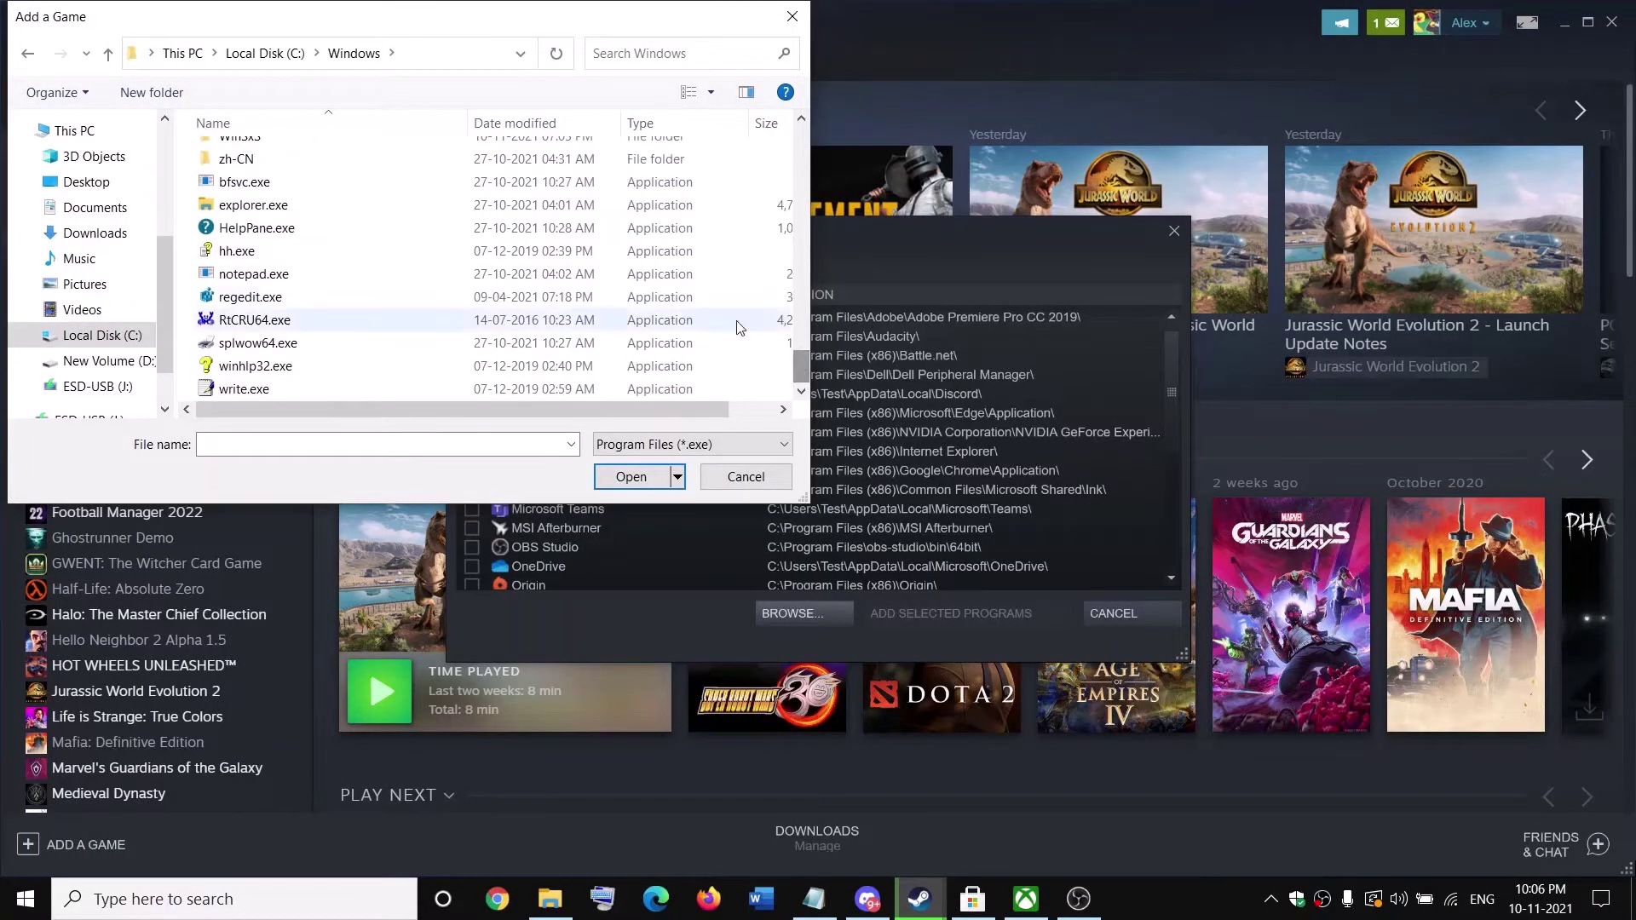
left_click(252, 208)
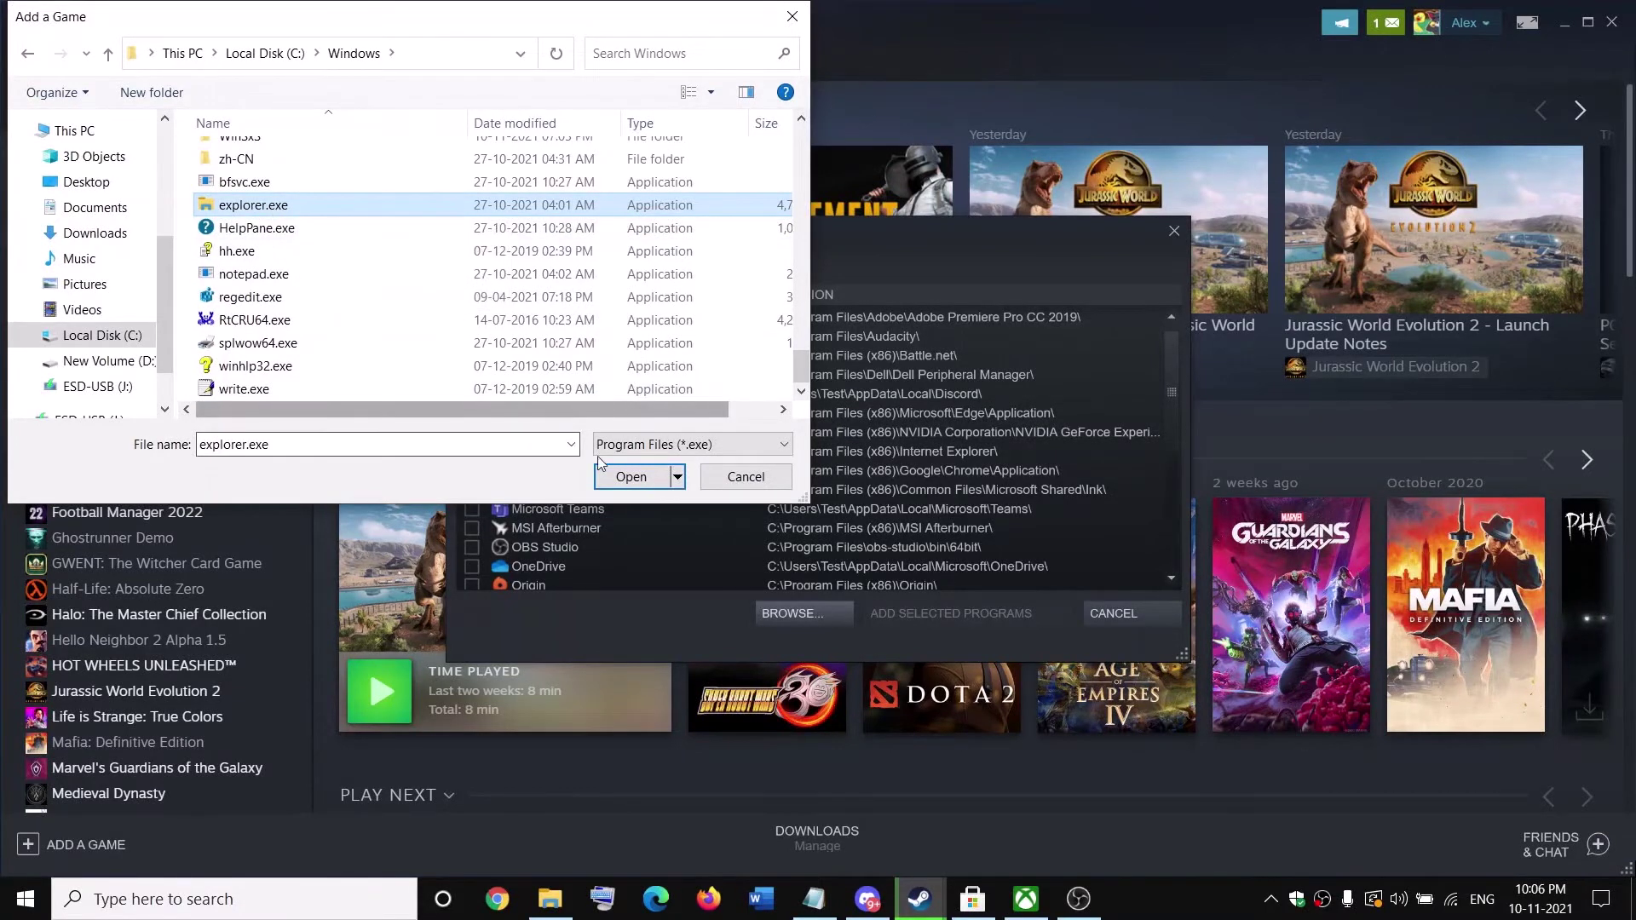
left_click(620, 474)
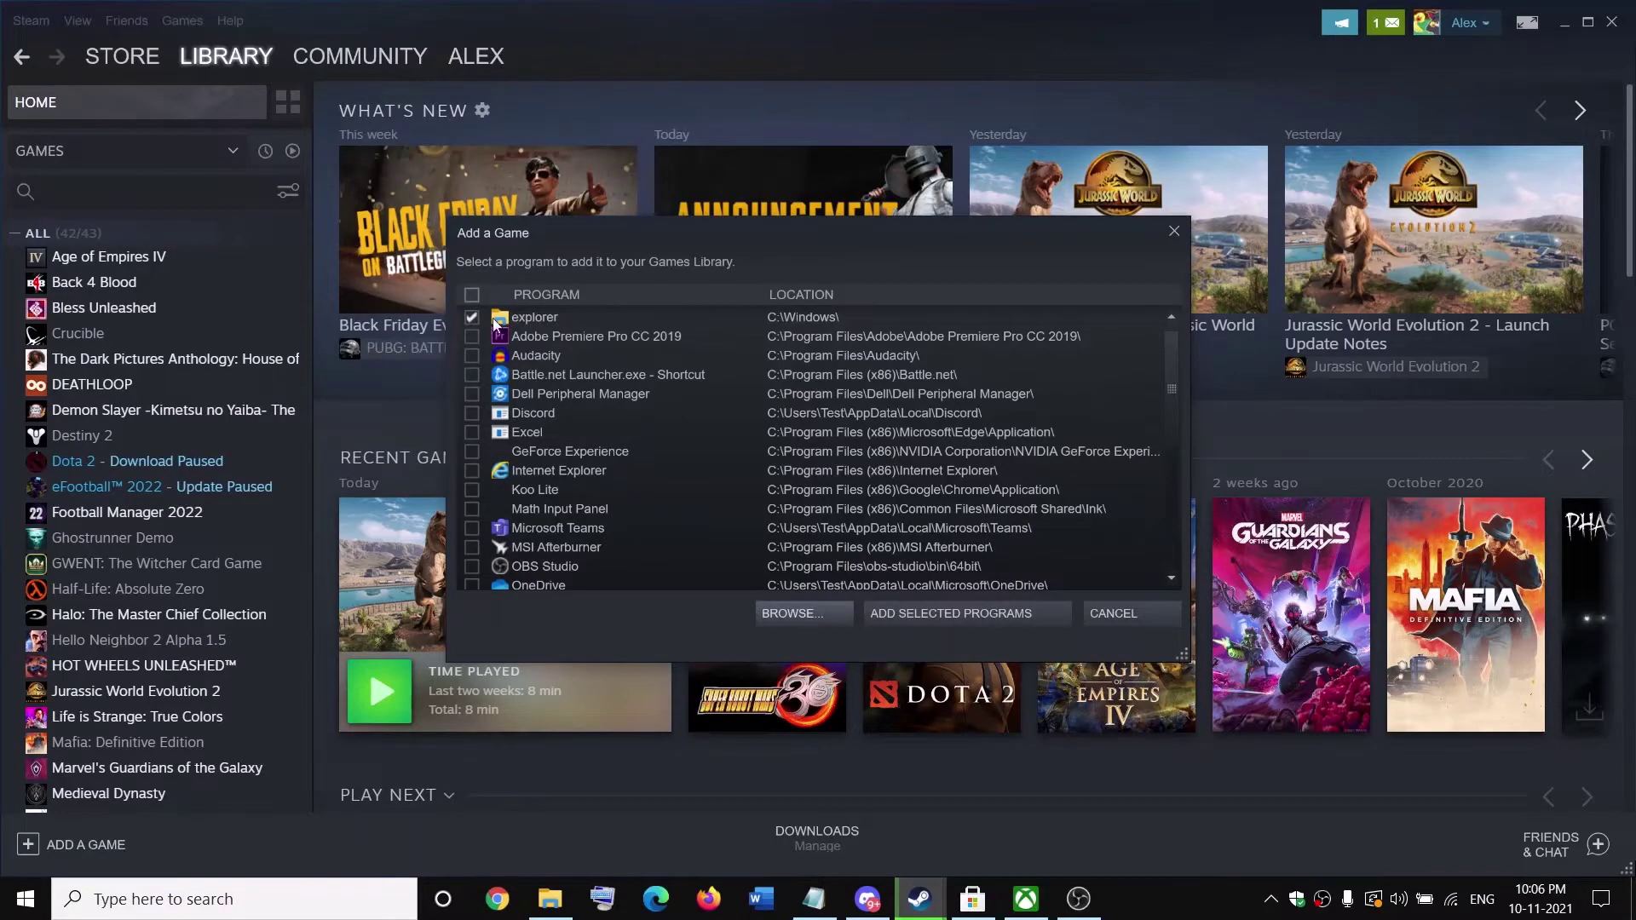
left_click(977, 614)
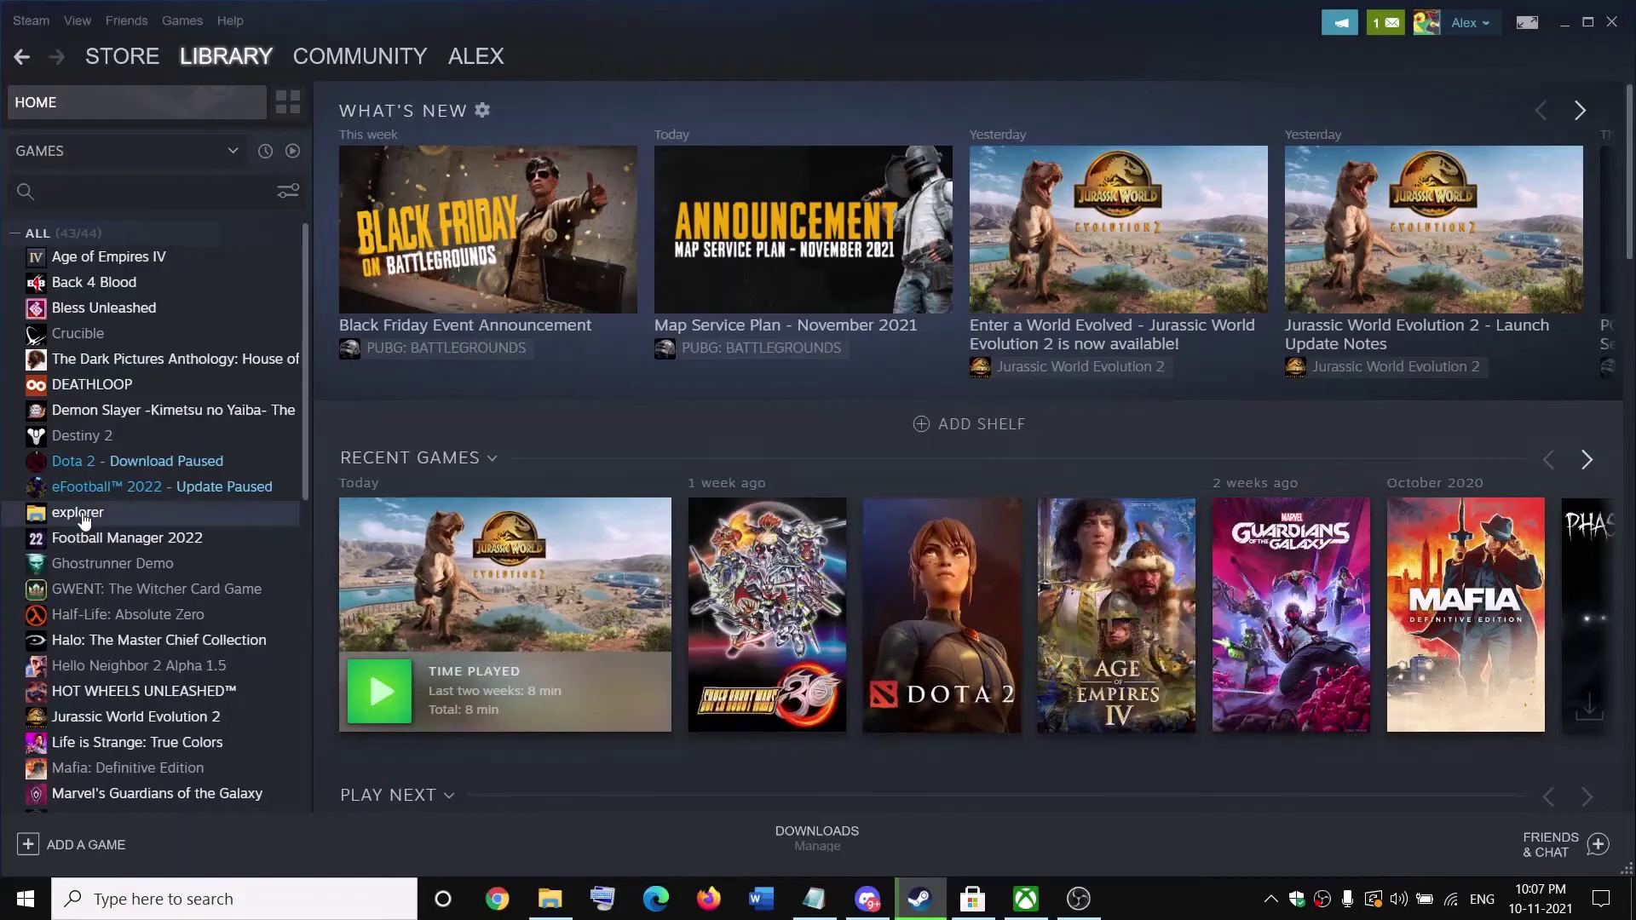
Rename the explorer shortcut to 'Forza Horizon 5' in its Properties and start choosing a new icon.
left_click(82, 520)
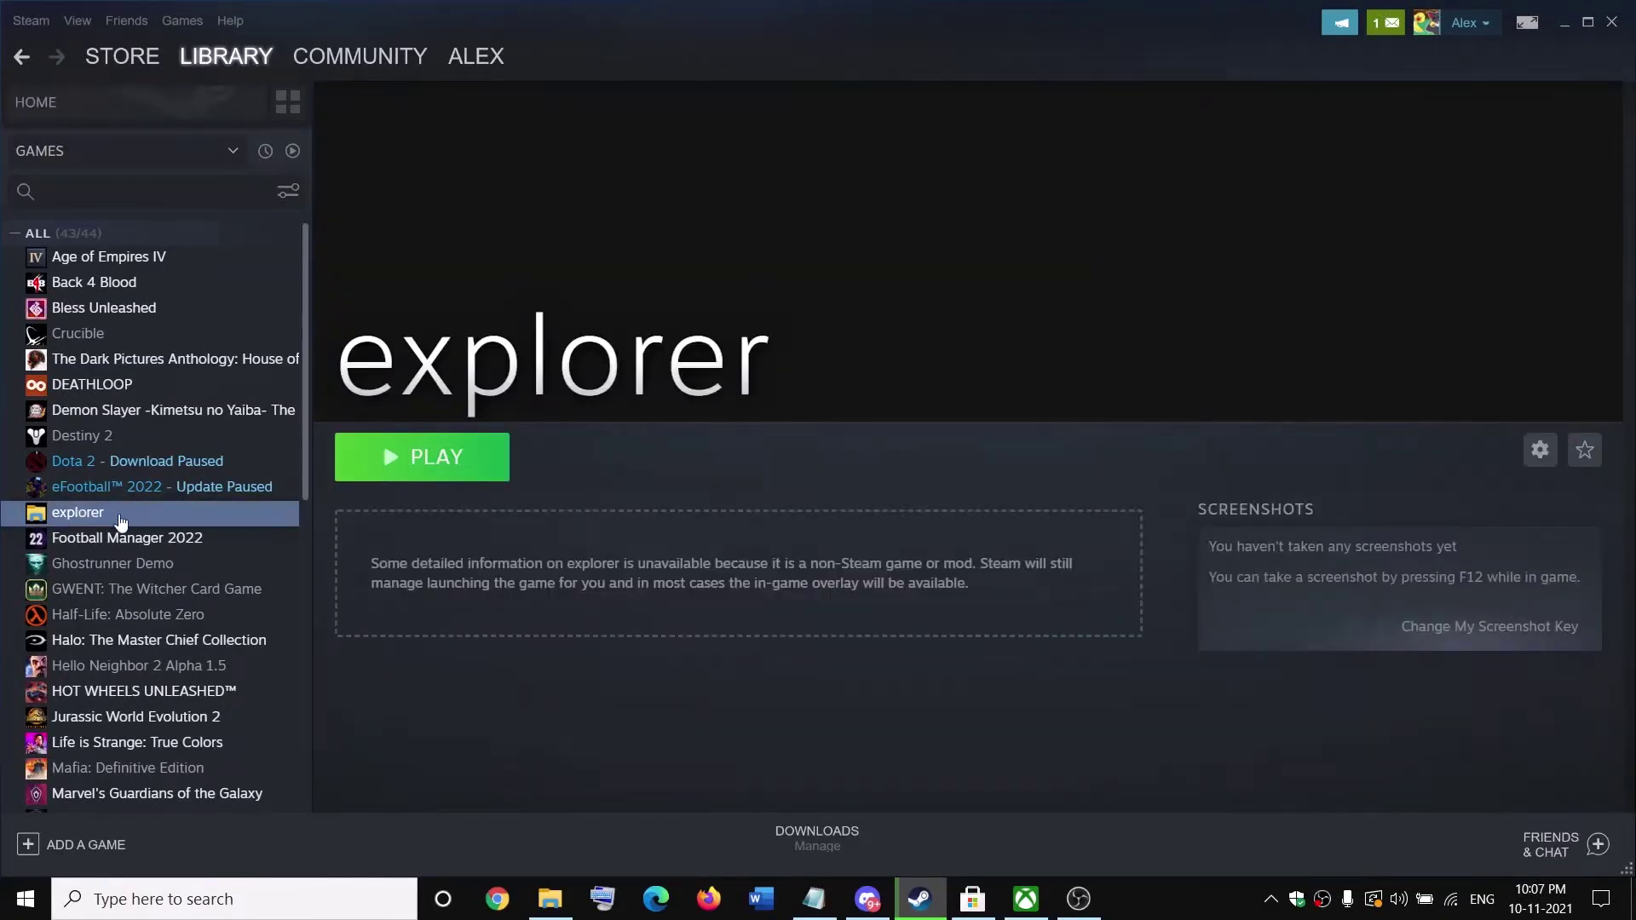
right_click(127, 512)
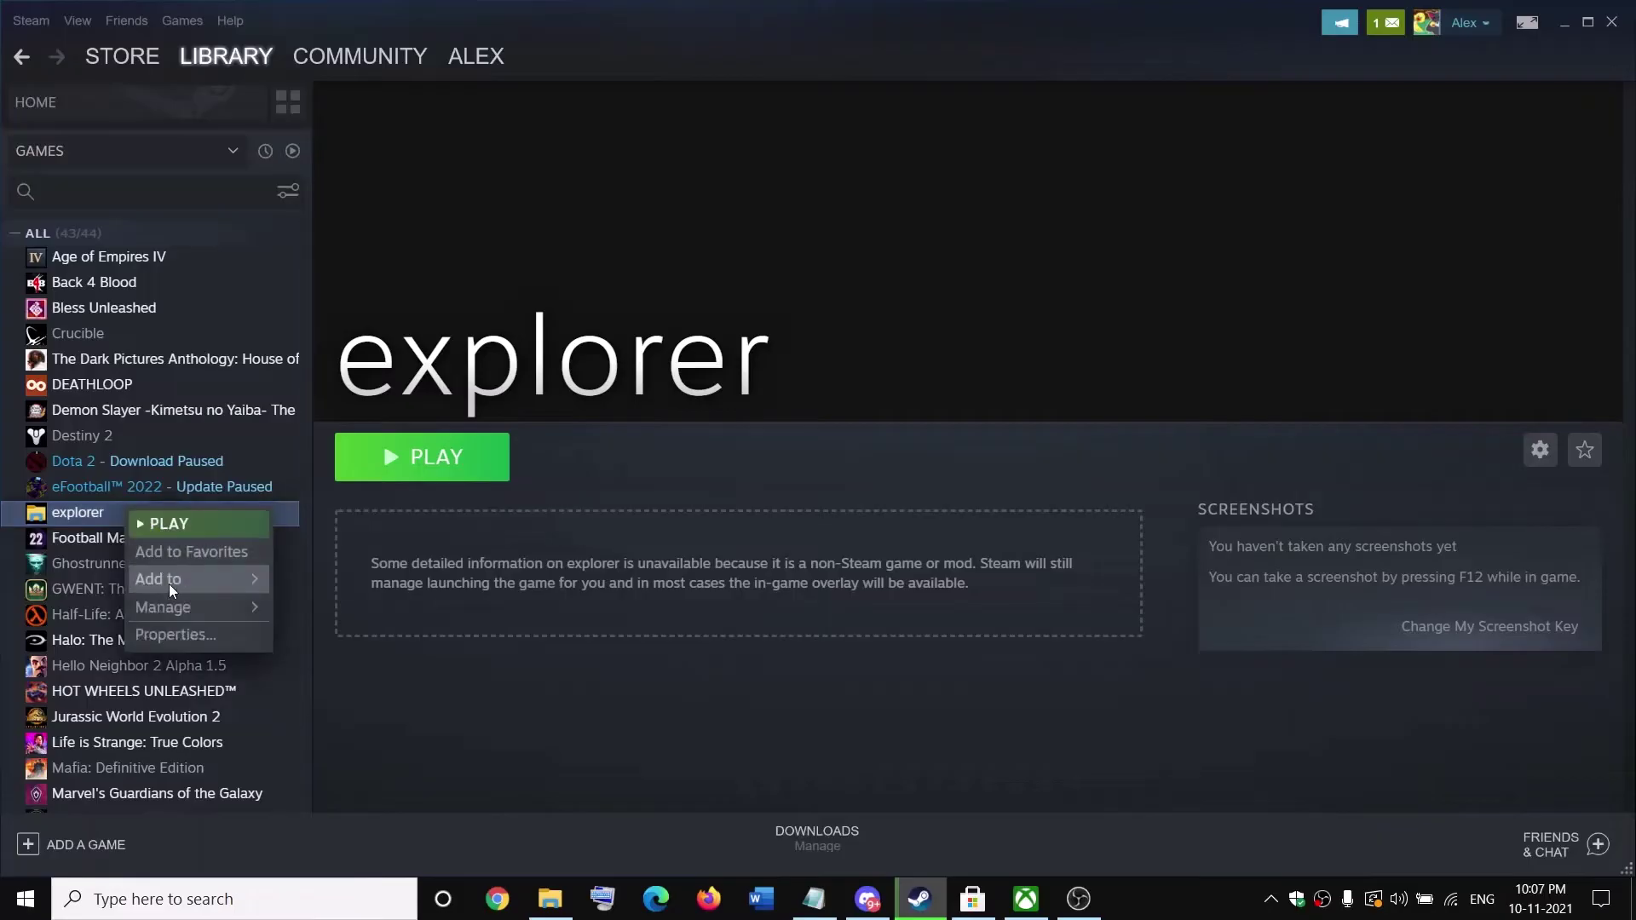
left_click(164, 629)
left_click_drag(1045, 257, 1010, 140)
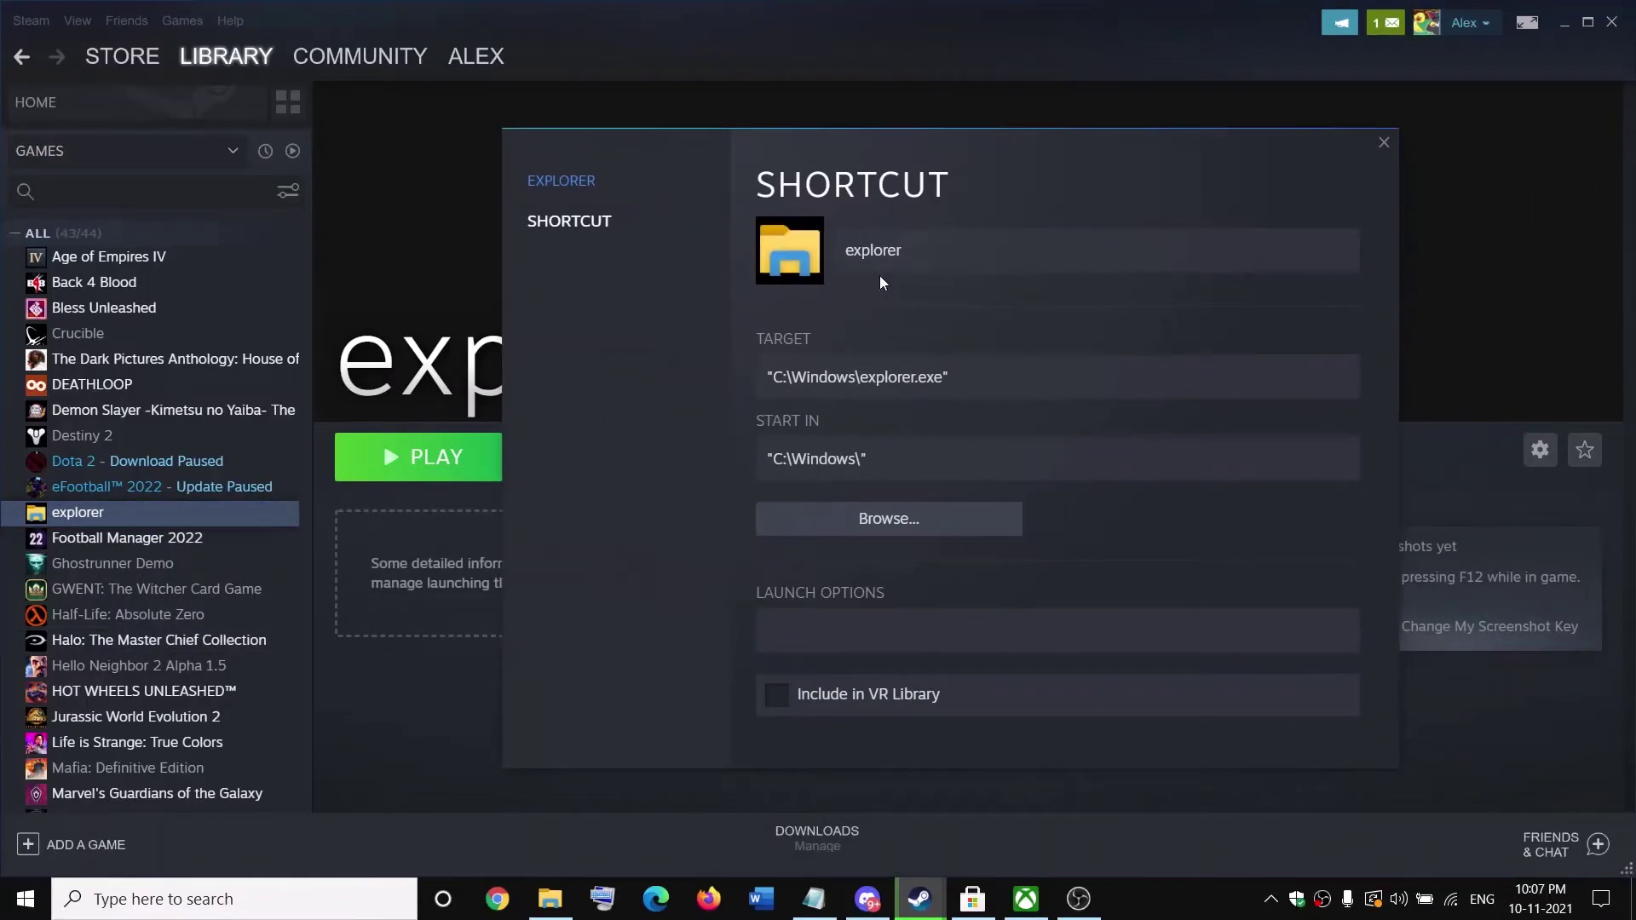
double_click(960, 250)
type("Fo")
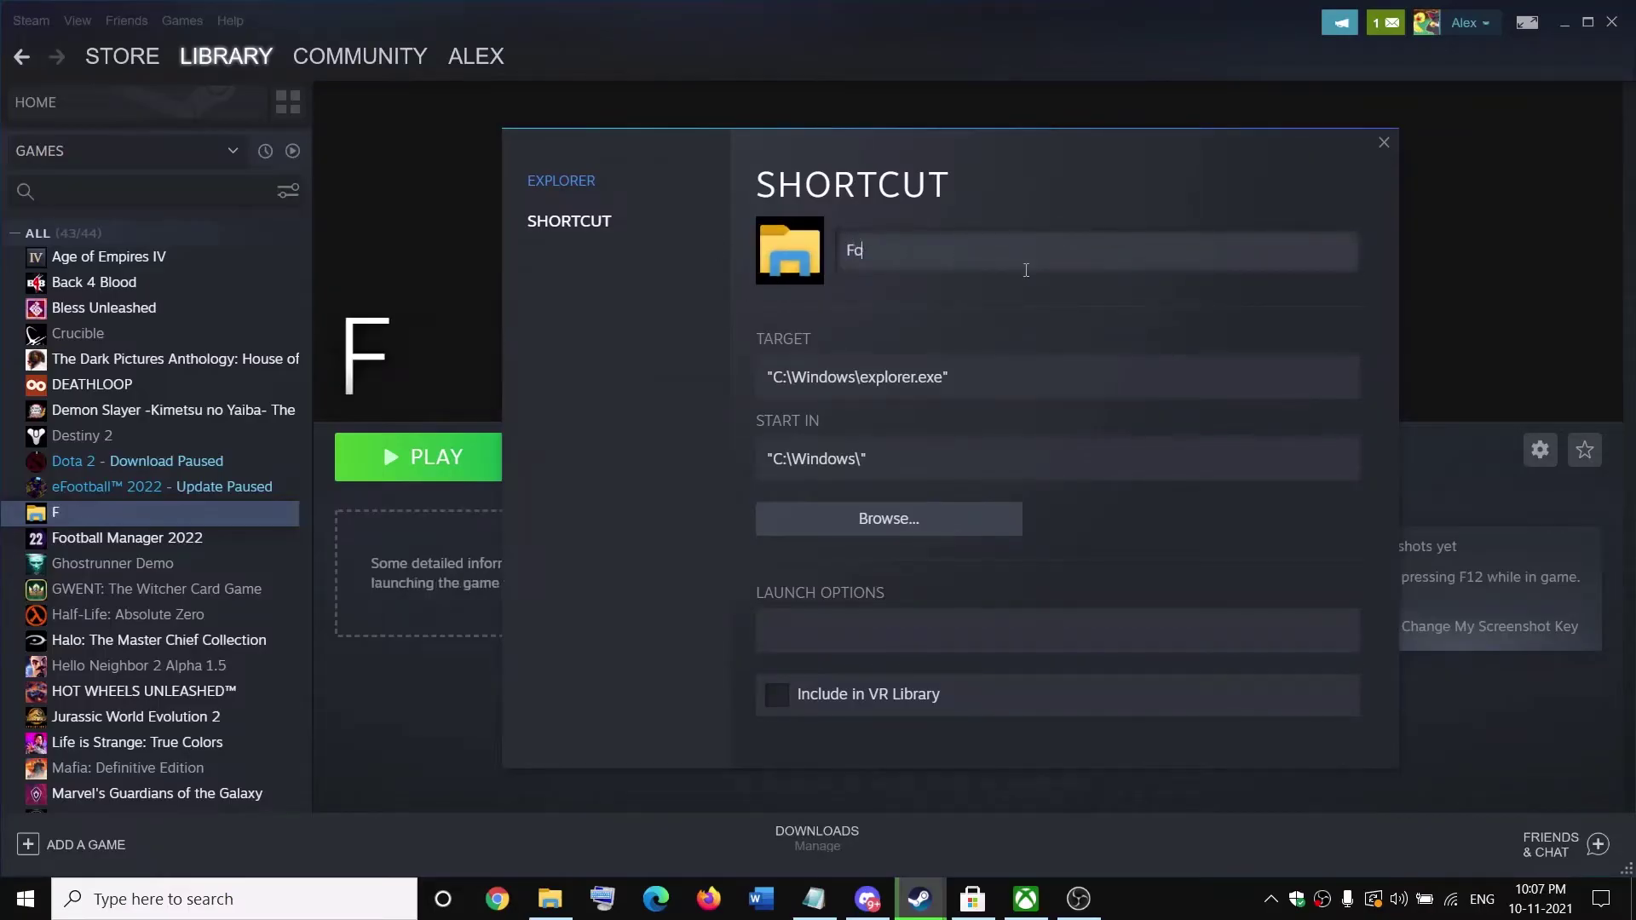
type("rza H")
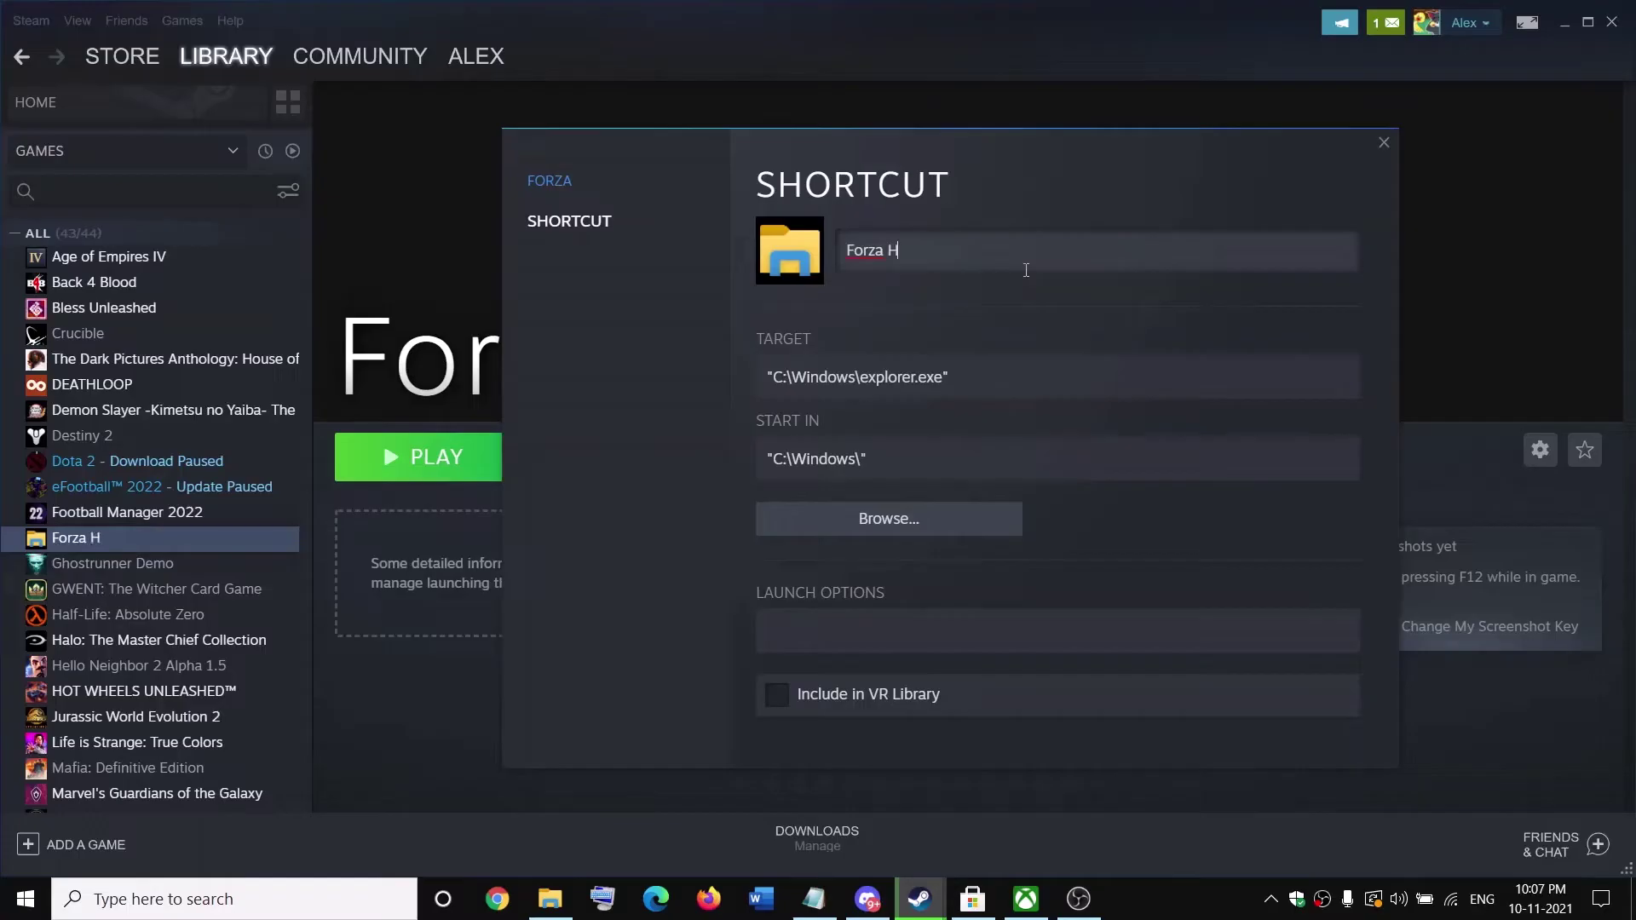
type("orizon 5")
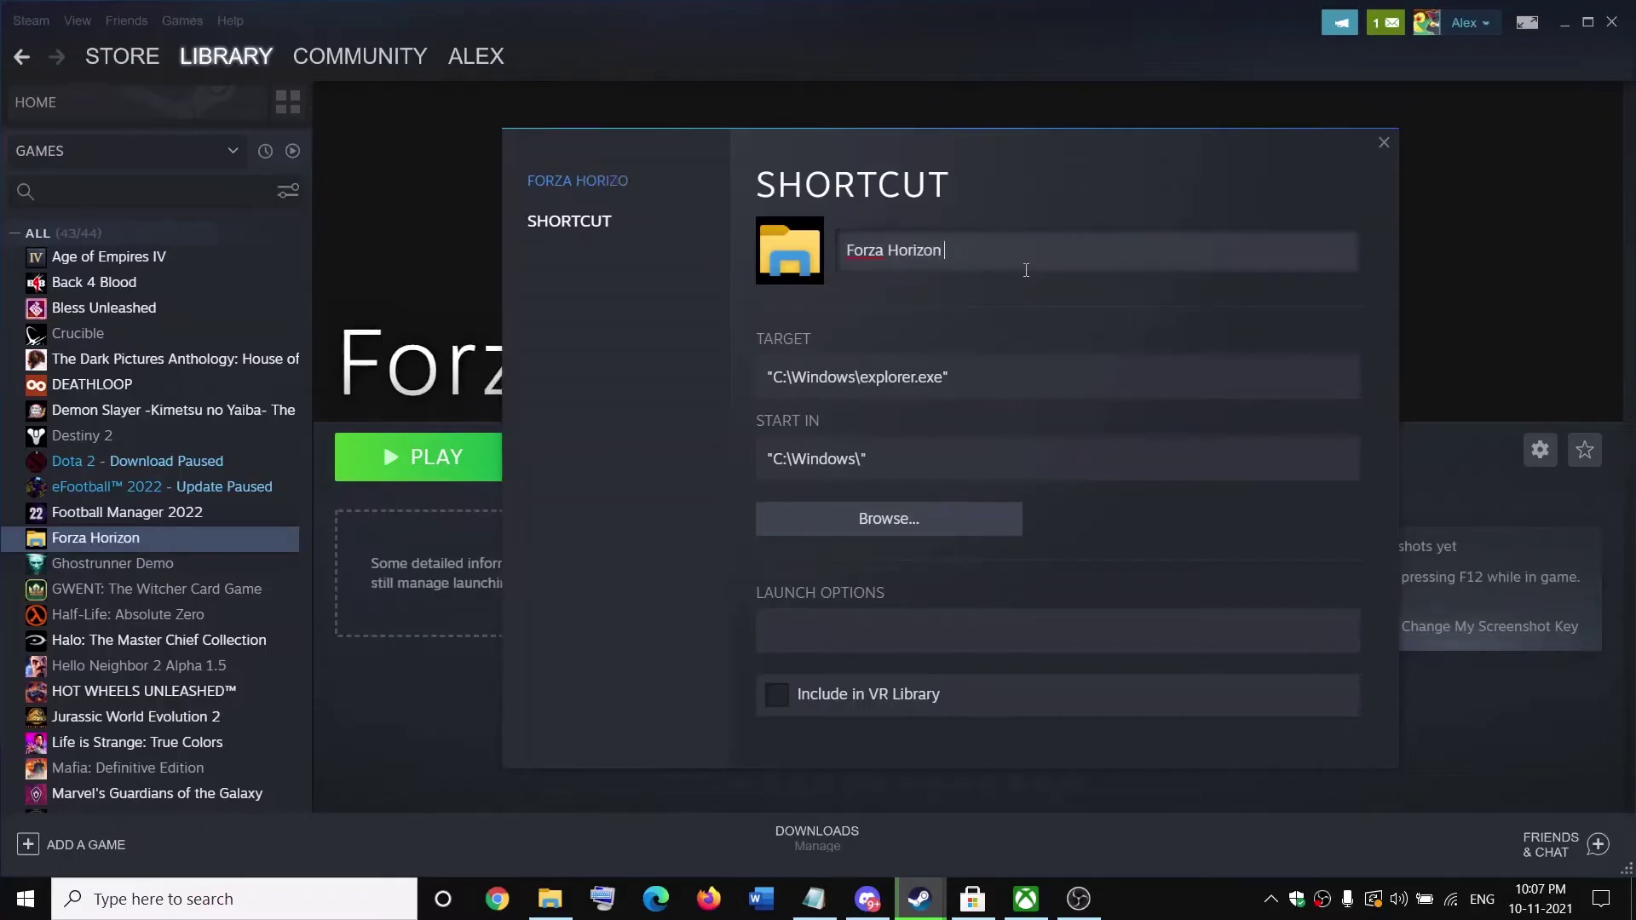
left_click(991, 310)
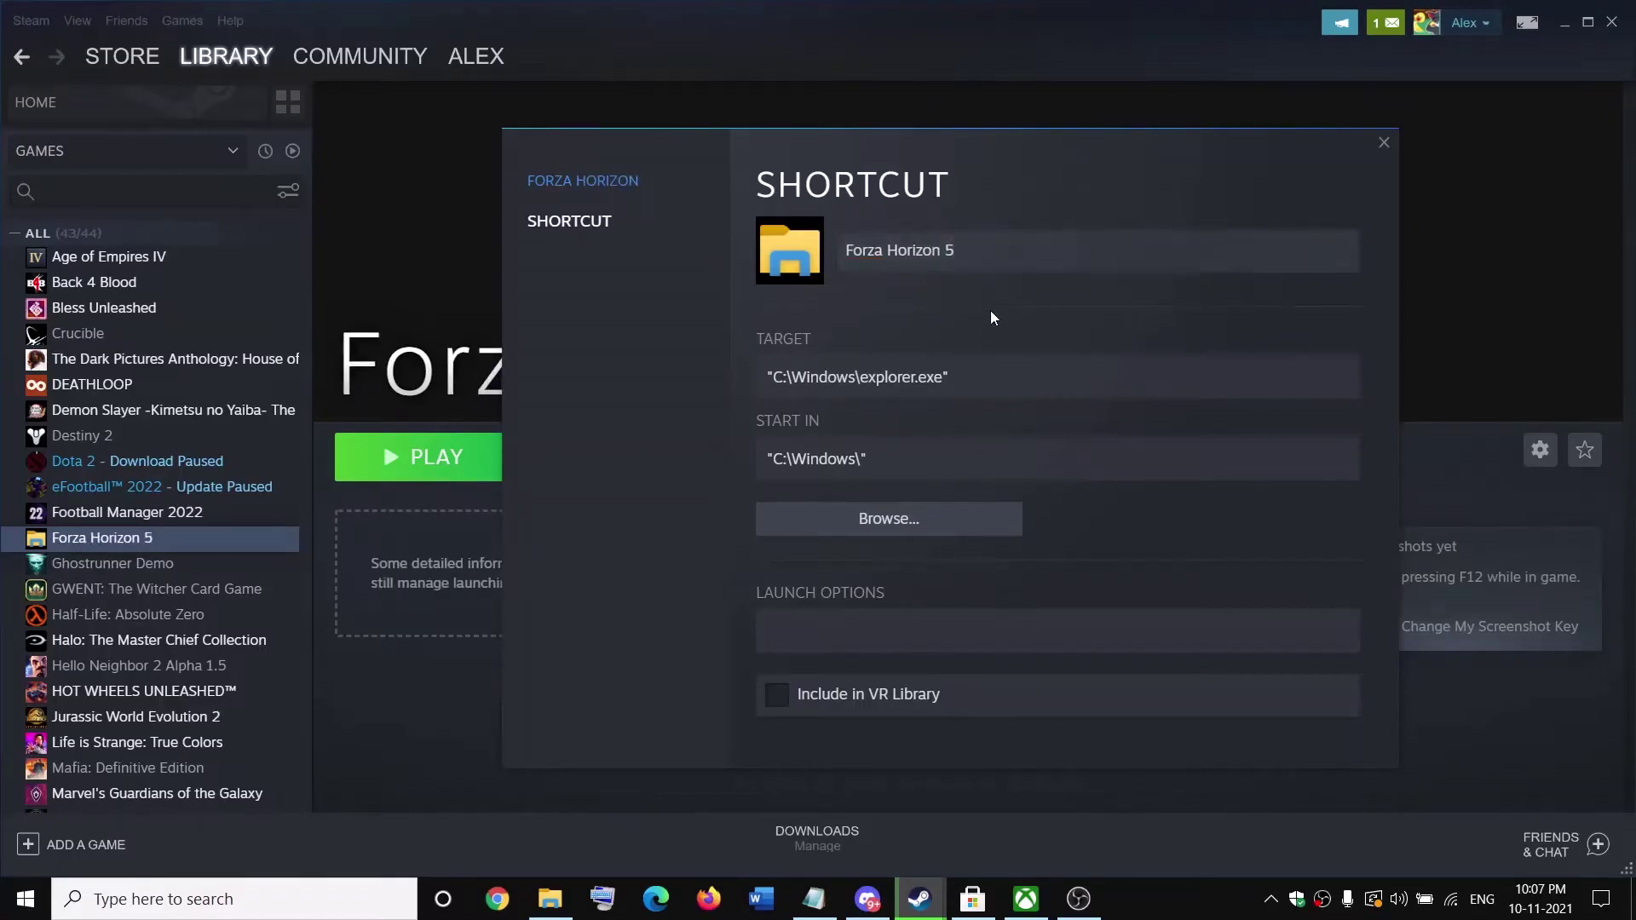
left_click(790, 254)
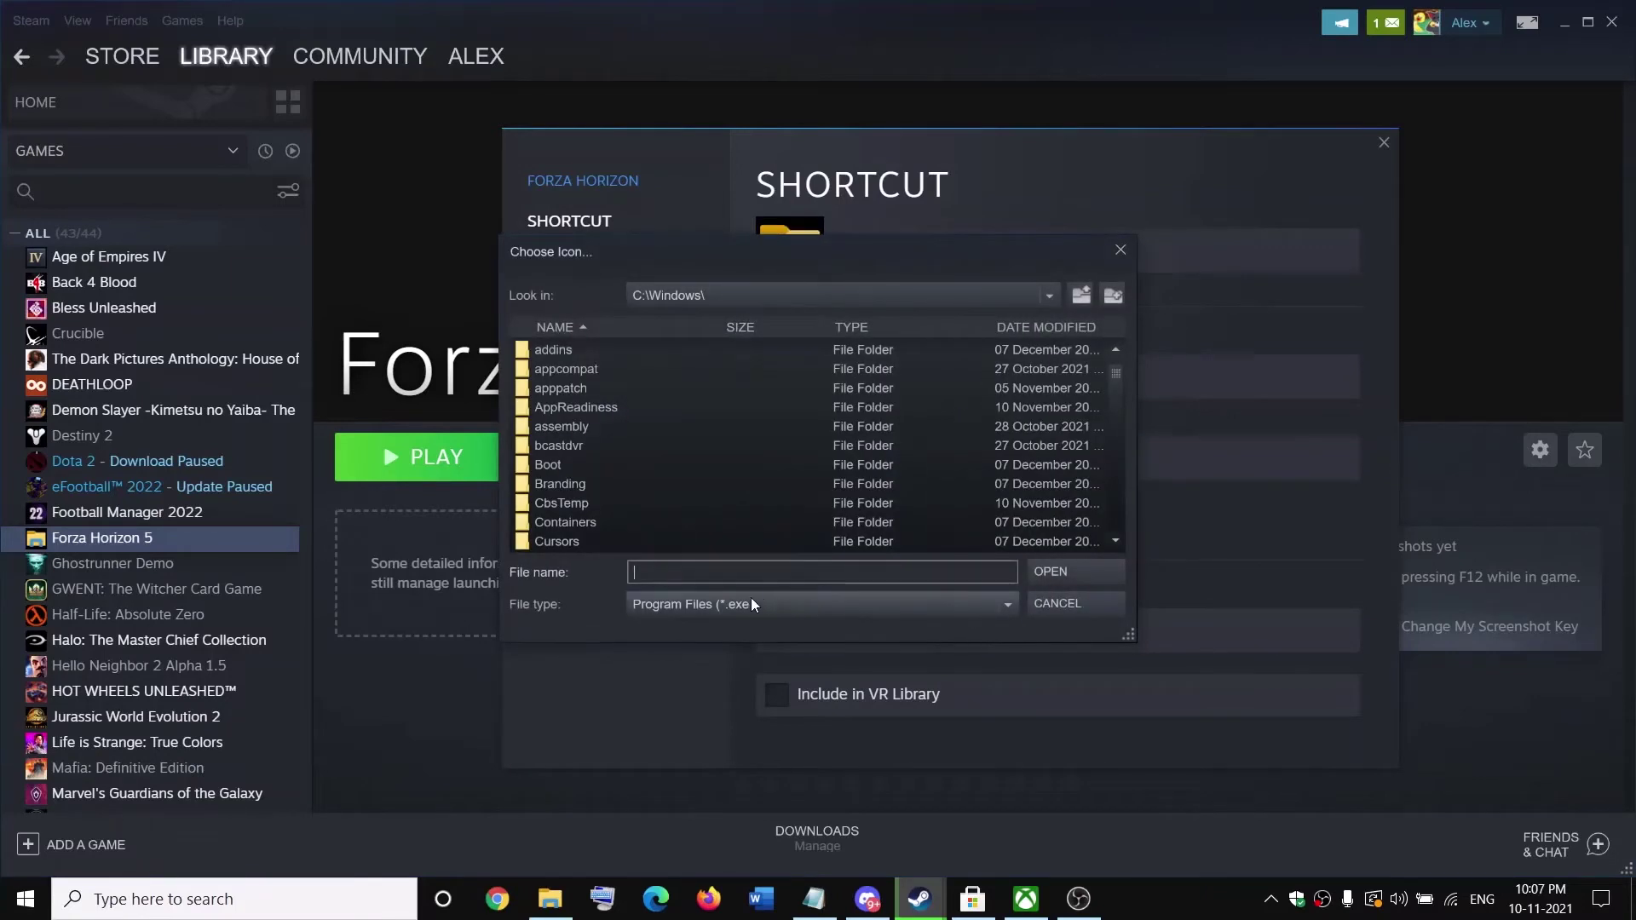
Cancel the Choose Icon dialog and return to the Forza Horizon 5 shortcut properties.
left_click(1047, 295)
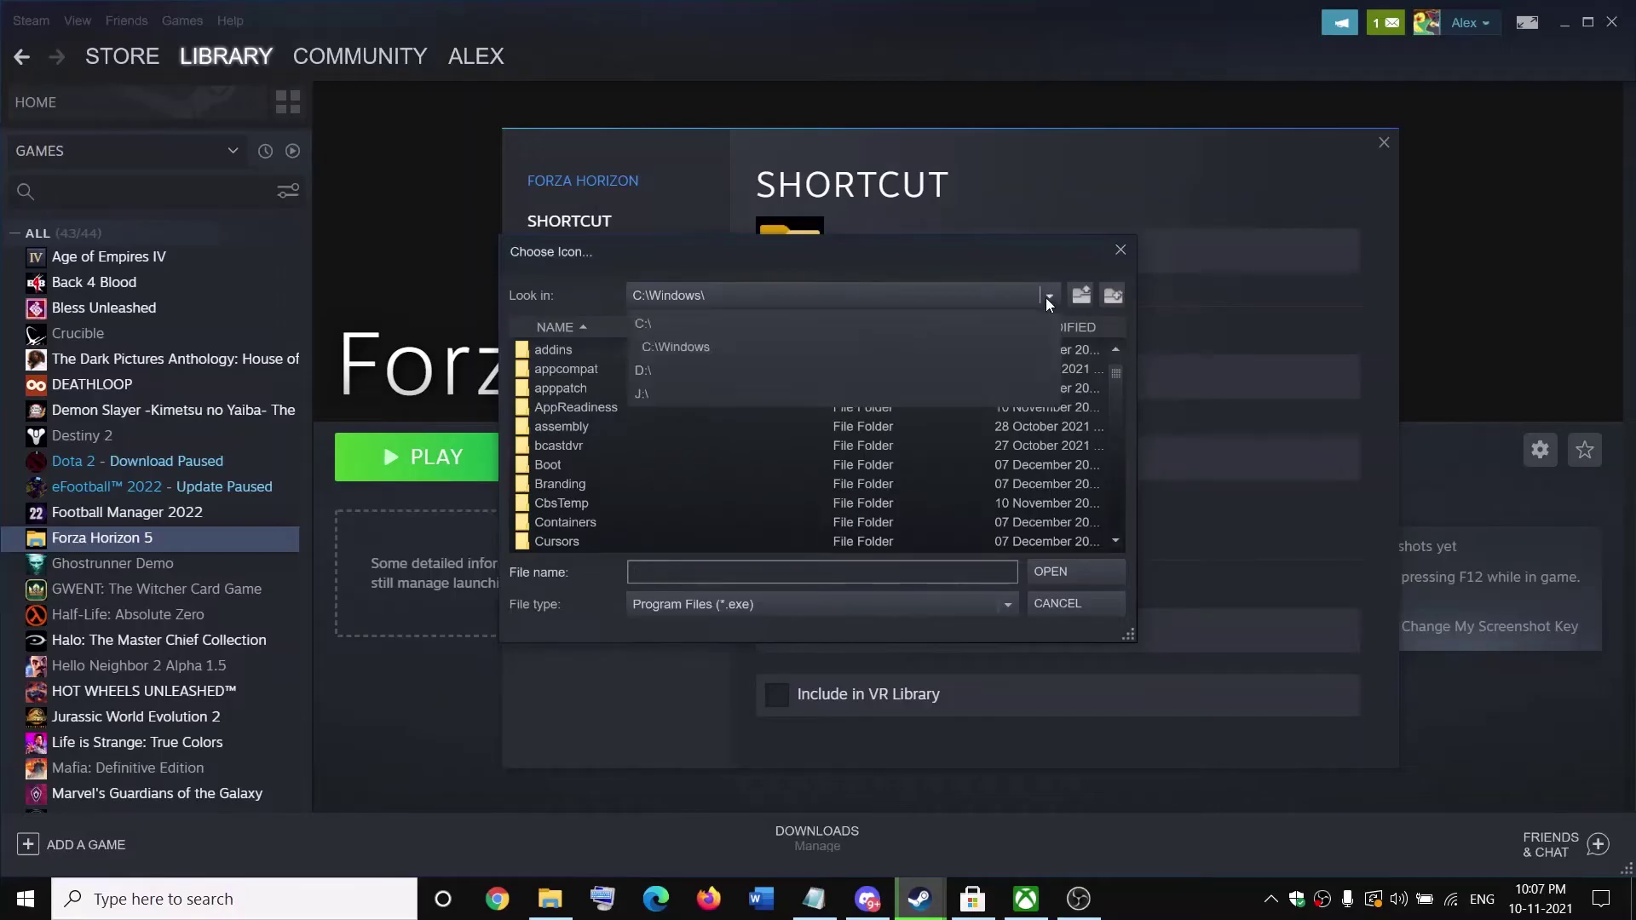
left_click(594, 294)
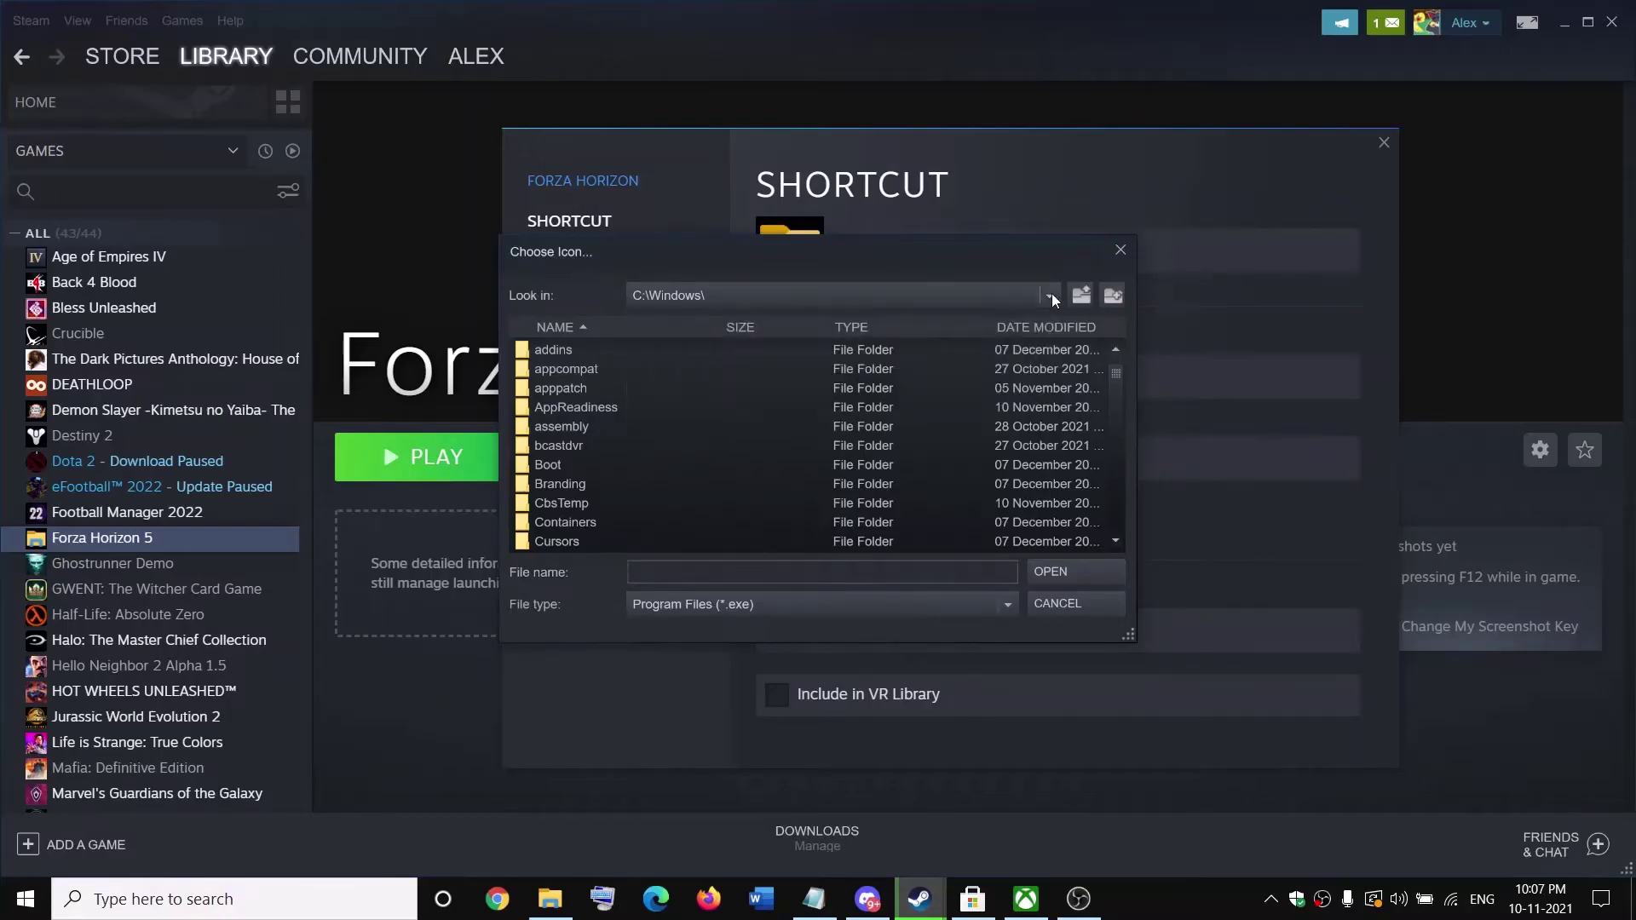
left_click(1120, 250)
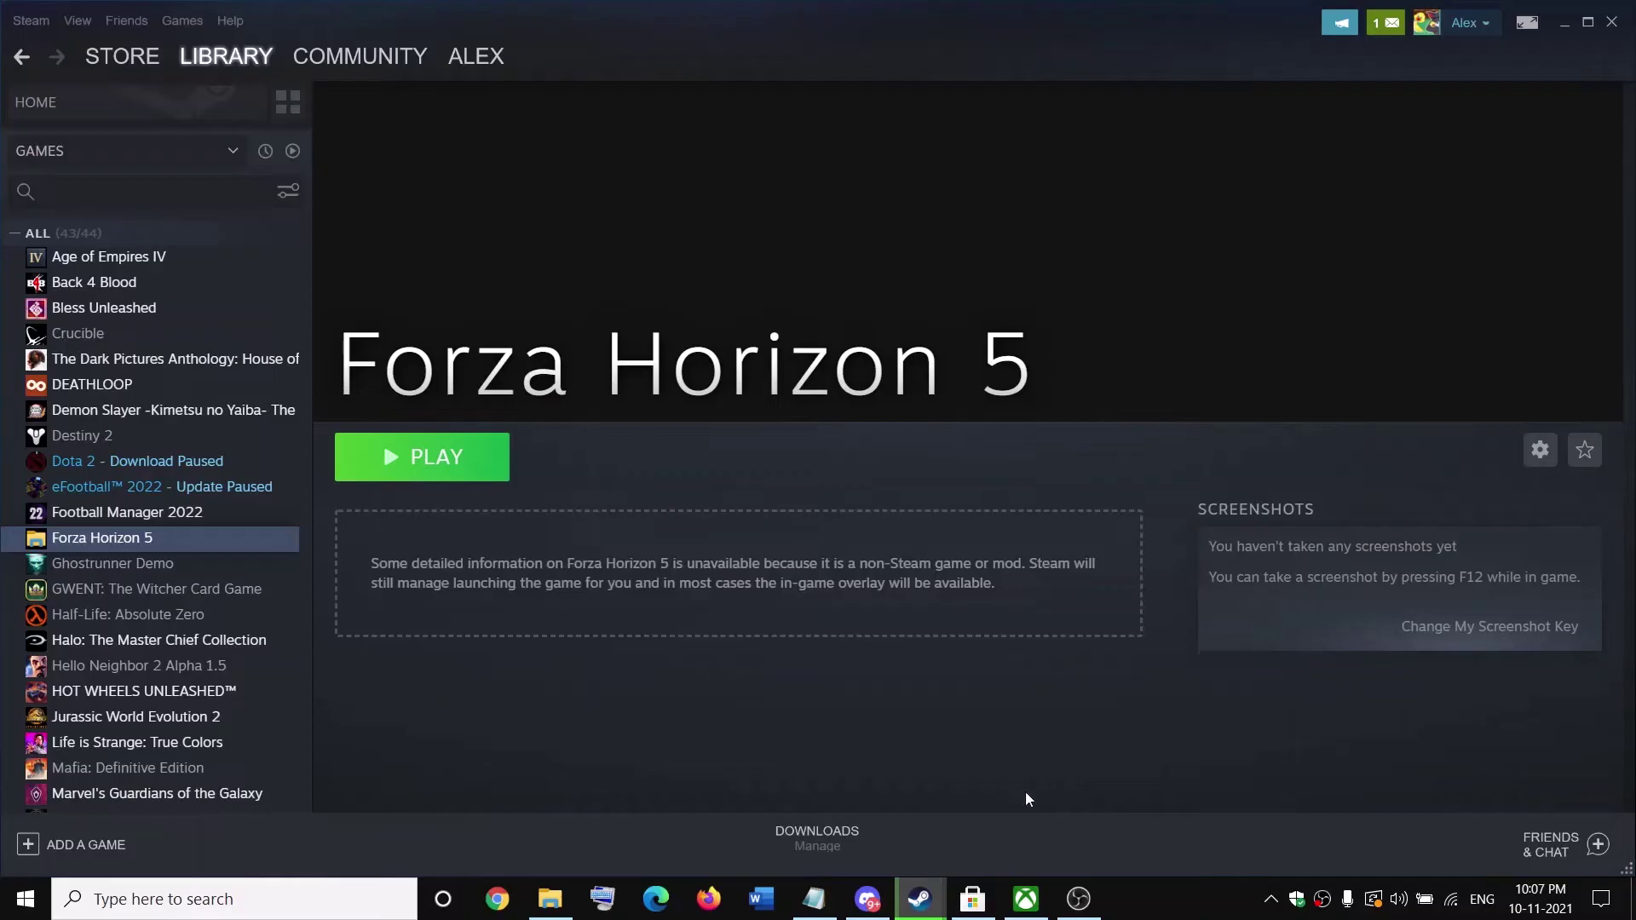
mouse_move(922, 899)
left_click(972, 856)
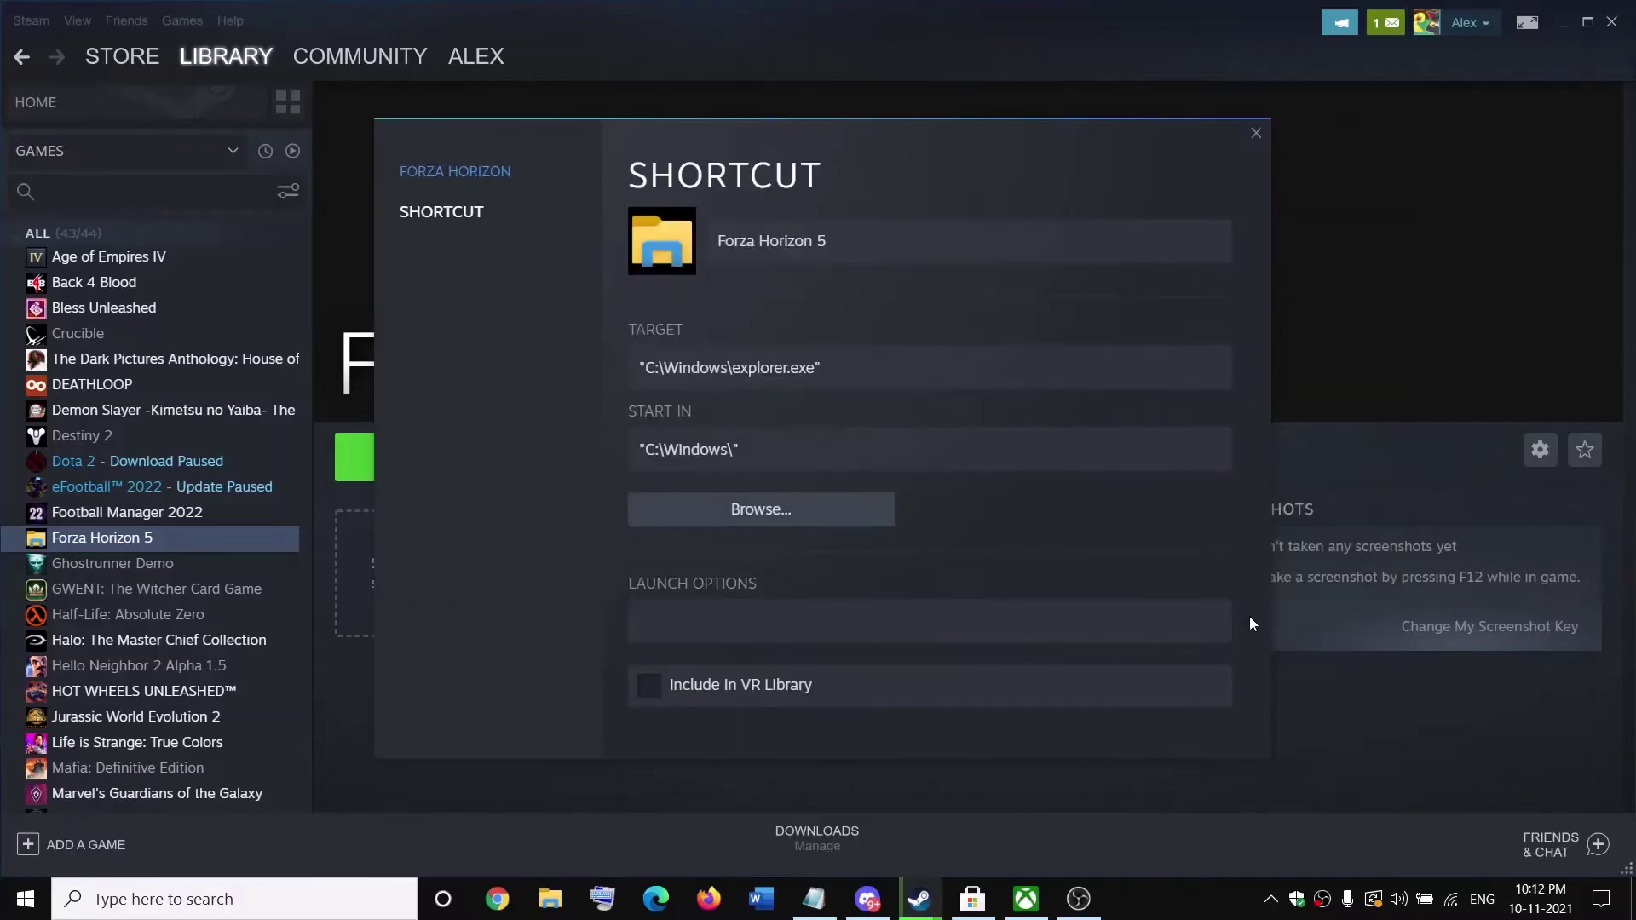
Browse for a new shortcut target, first checking WindowsApps under C:\Program Files.
left_click(755, 511)
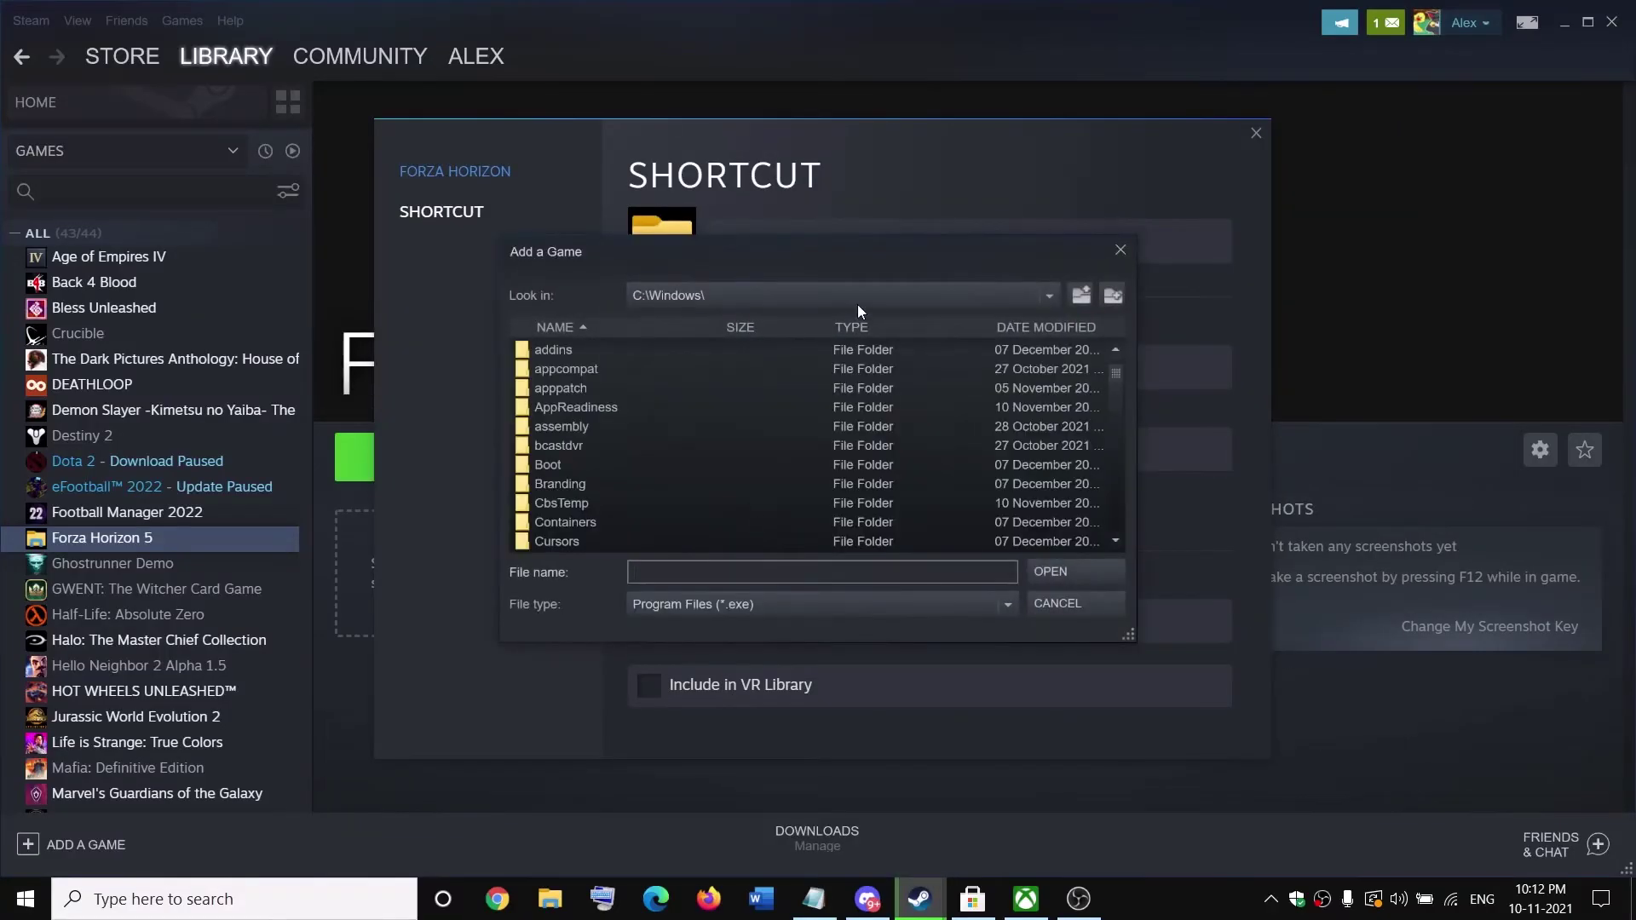
left_click(1048, 295)
left_click(652, 324)
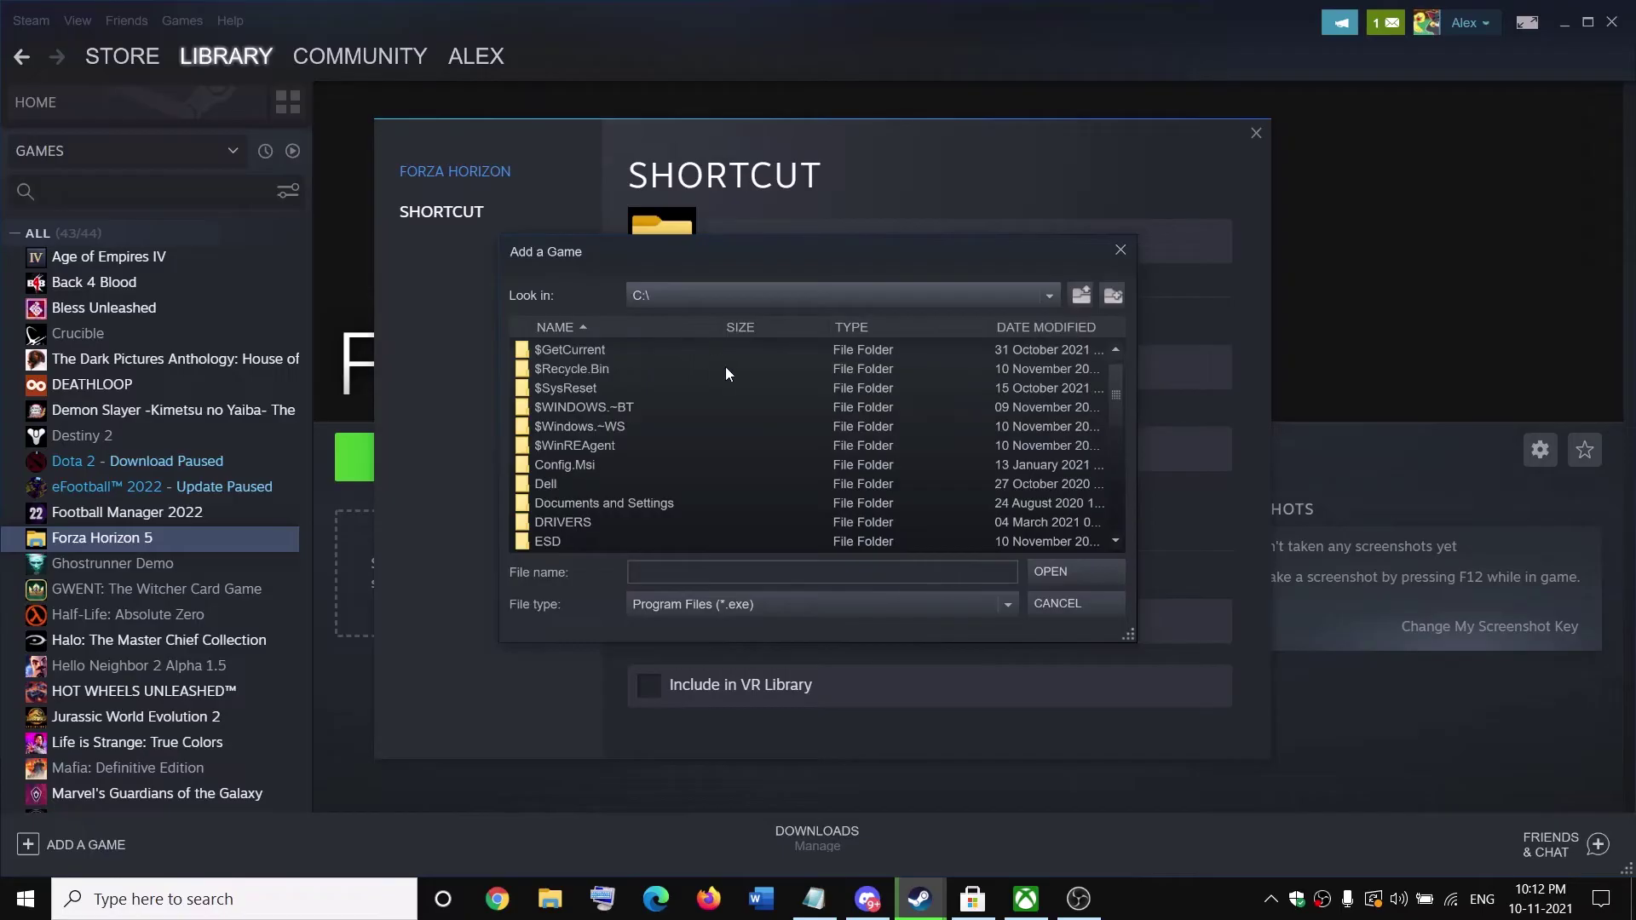
scroll(673, 452, "down", 2)
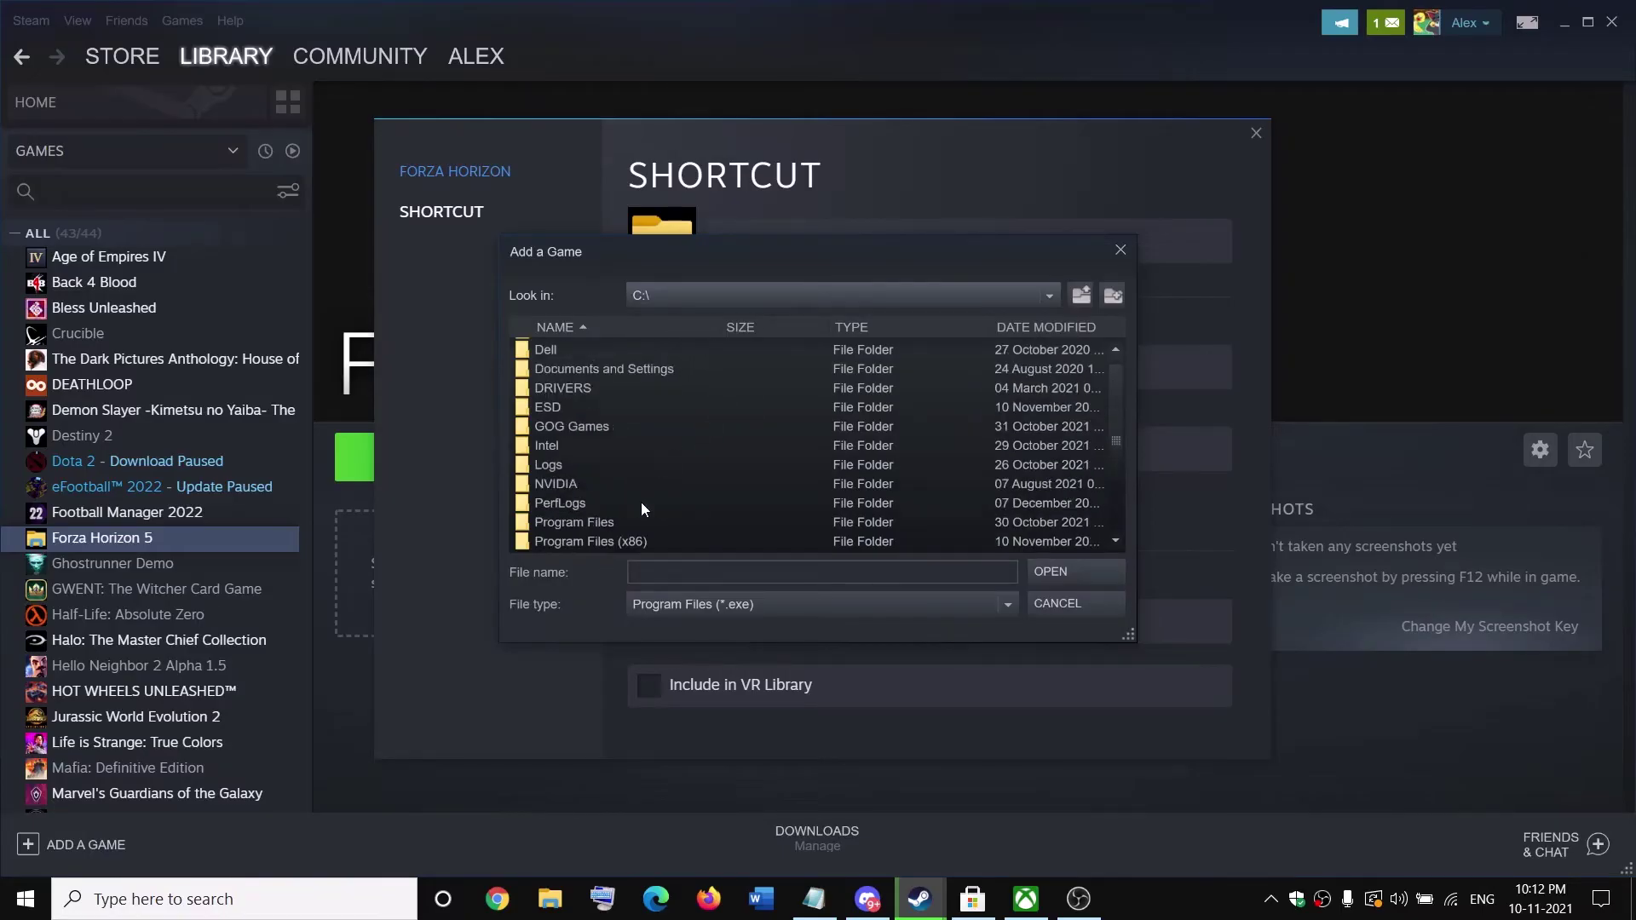
double_click(593, 523)
scroll(631, 498, "down", 8)
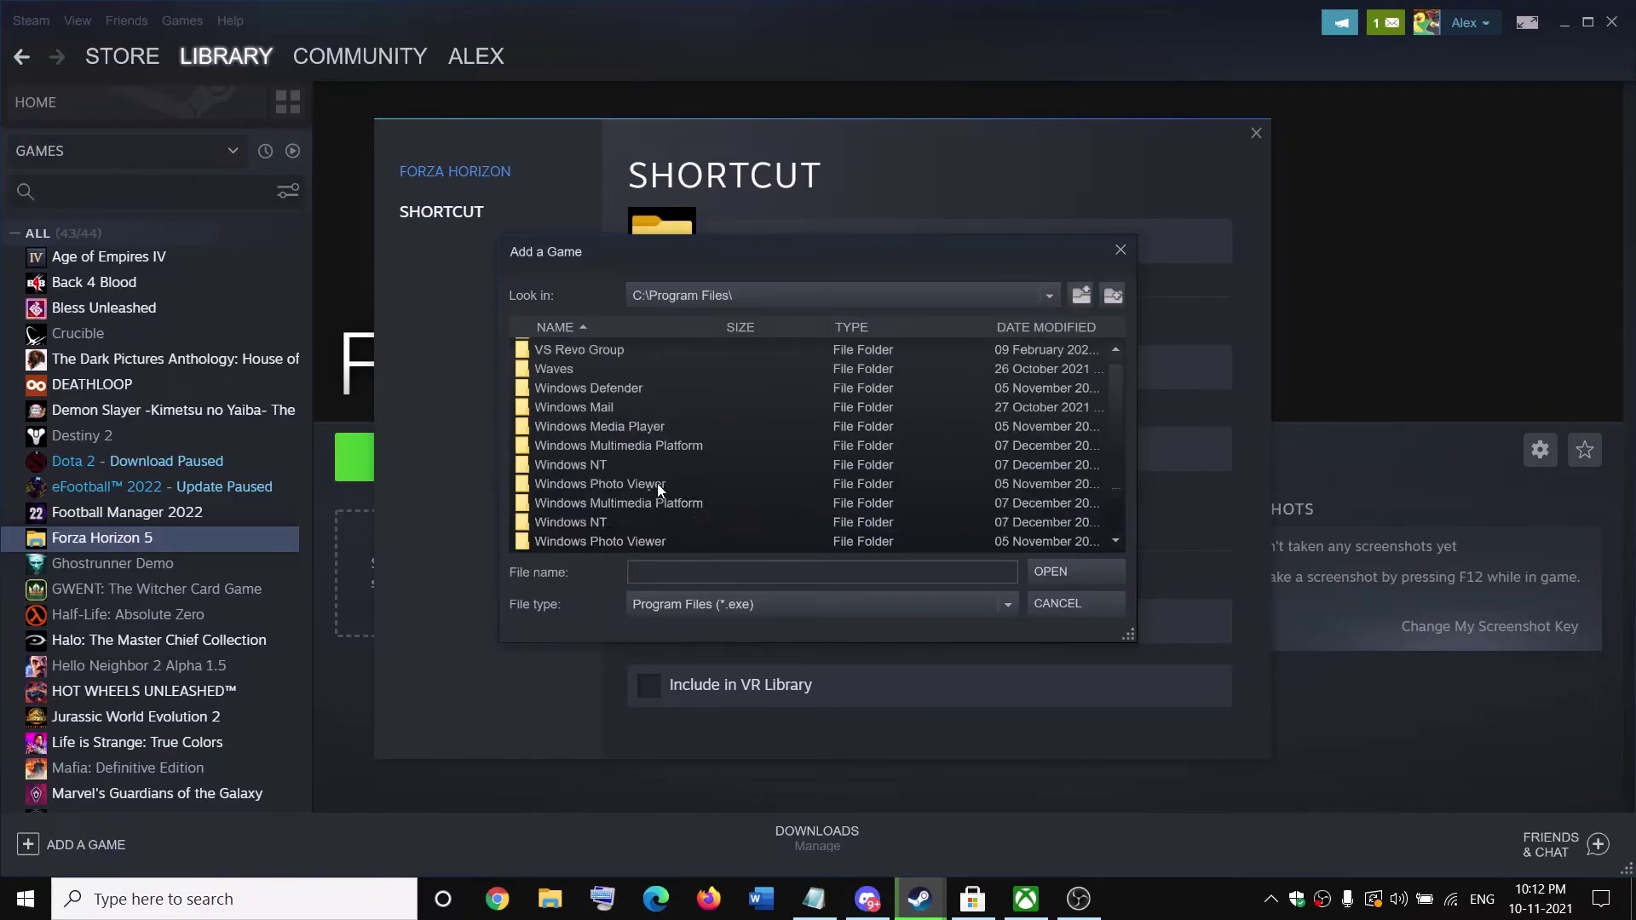
scroll(657, 483, "down", 1)
left_click(604, 504)
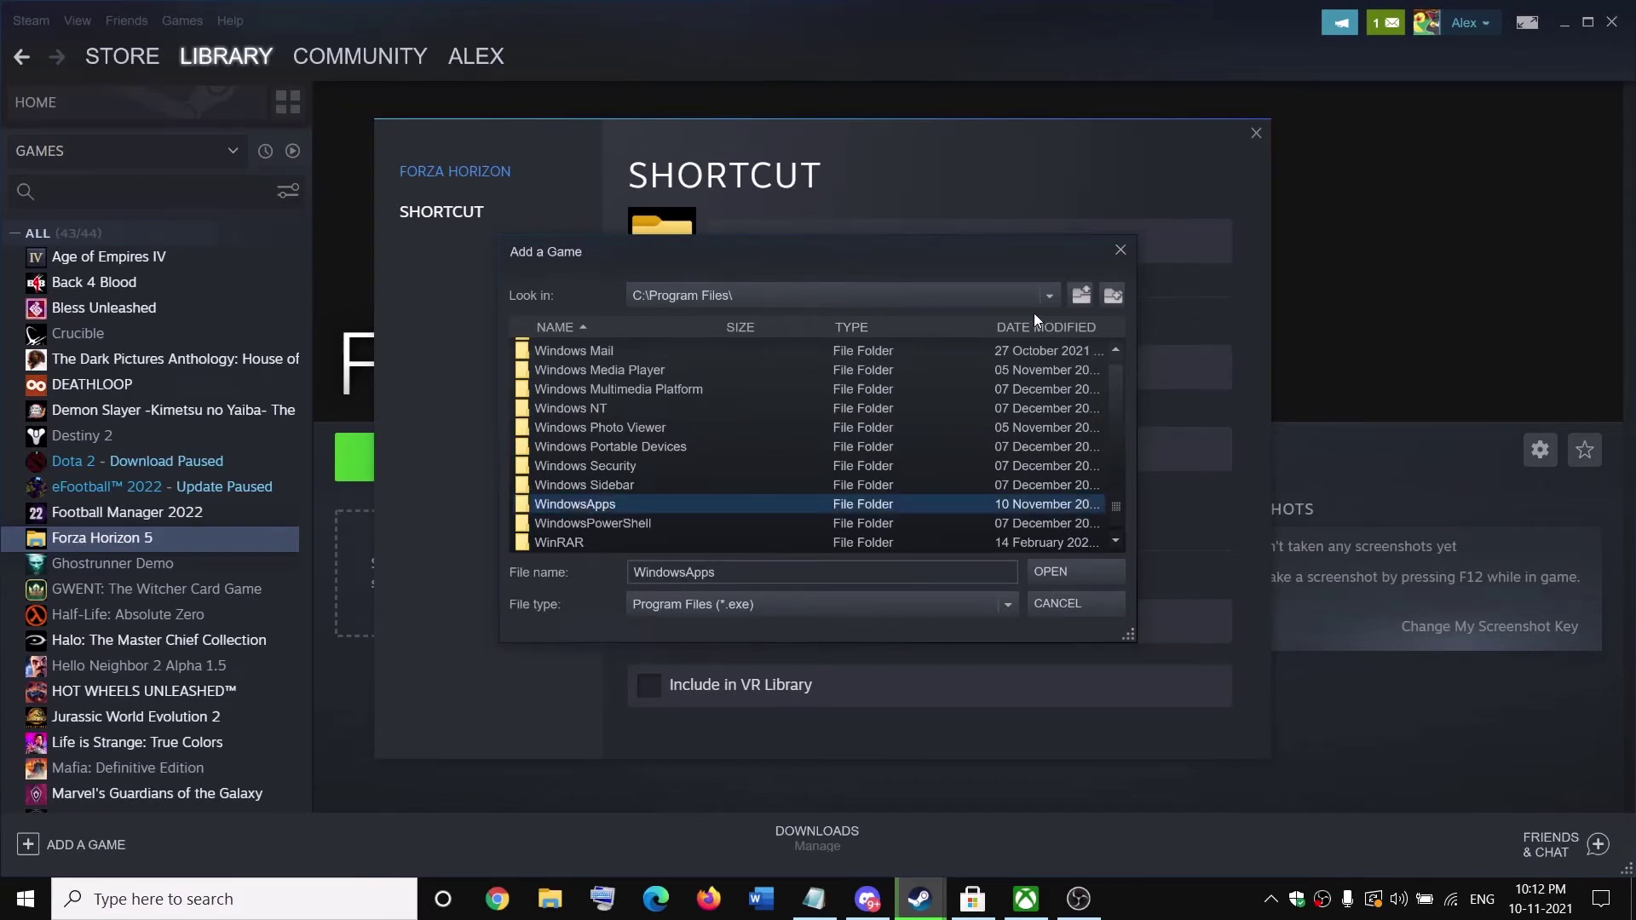
Open D:\WindowsApps and select the Microsoft.624F8B84B80 Forza package folder.
left_click(1052, 295)
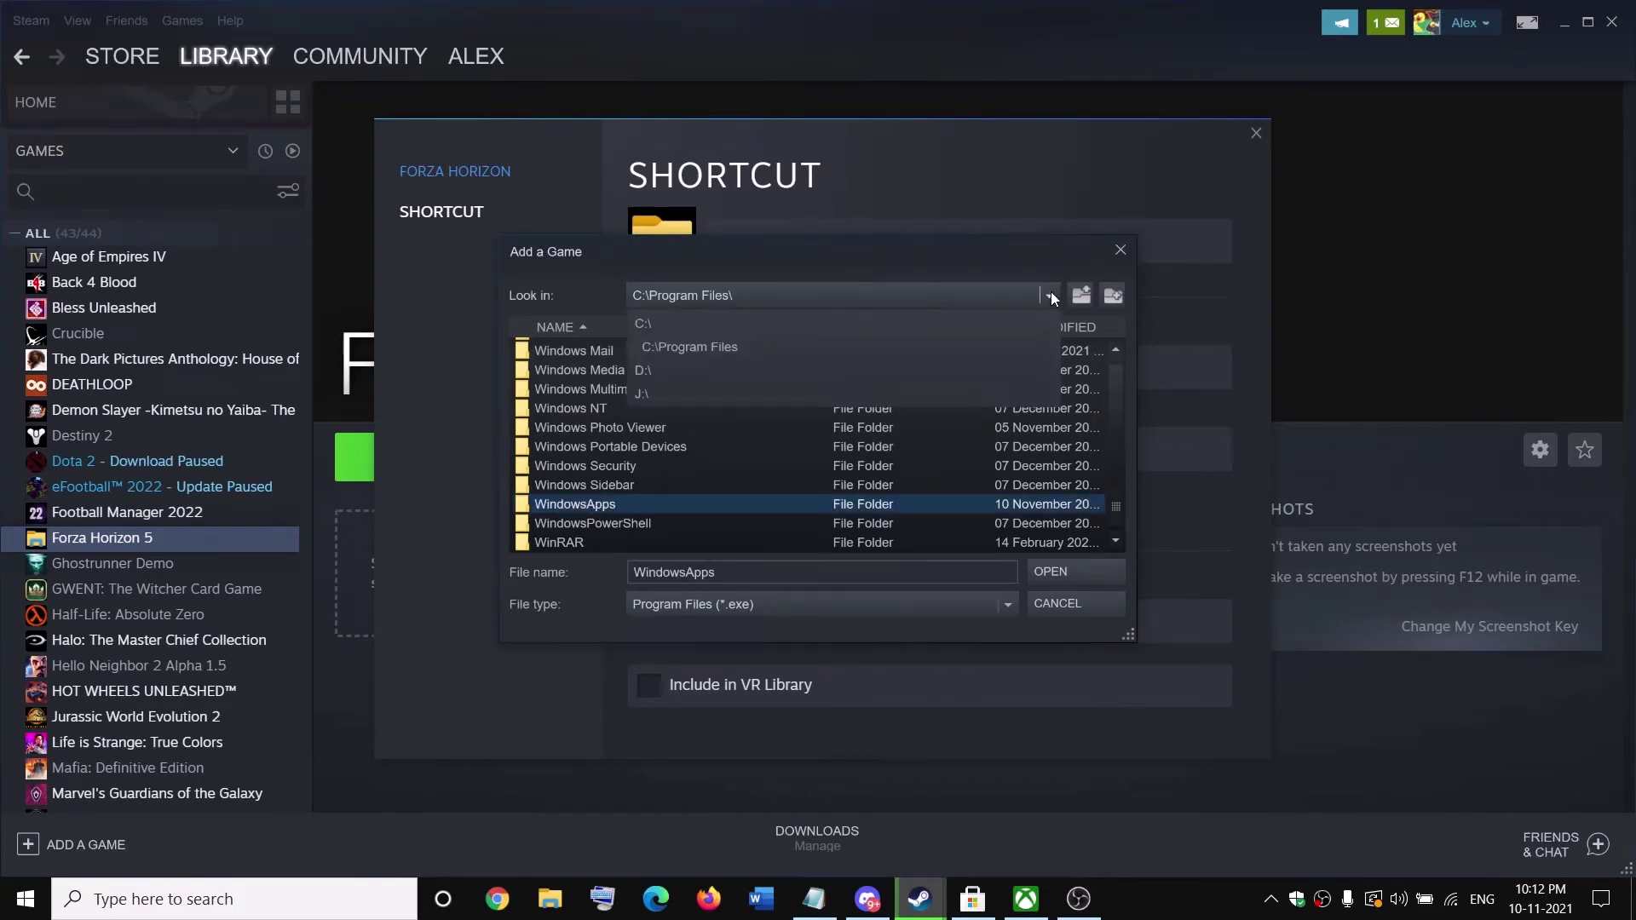
left_click(646, 372)
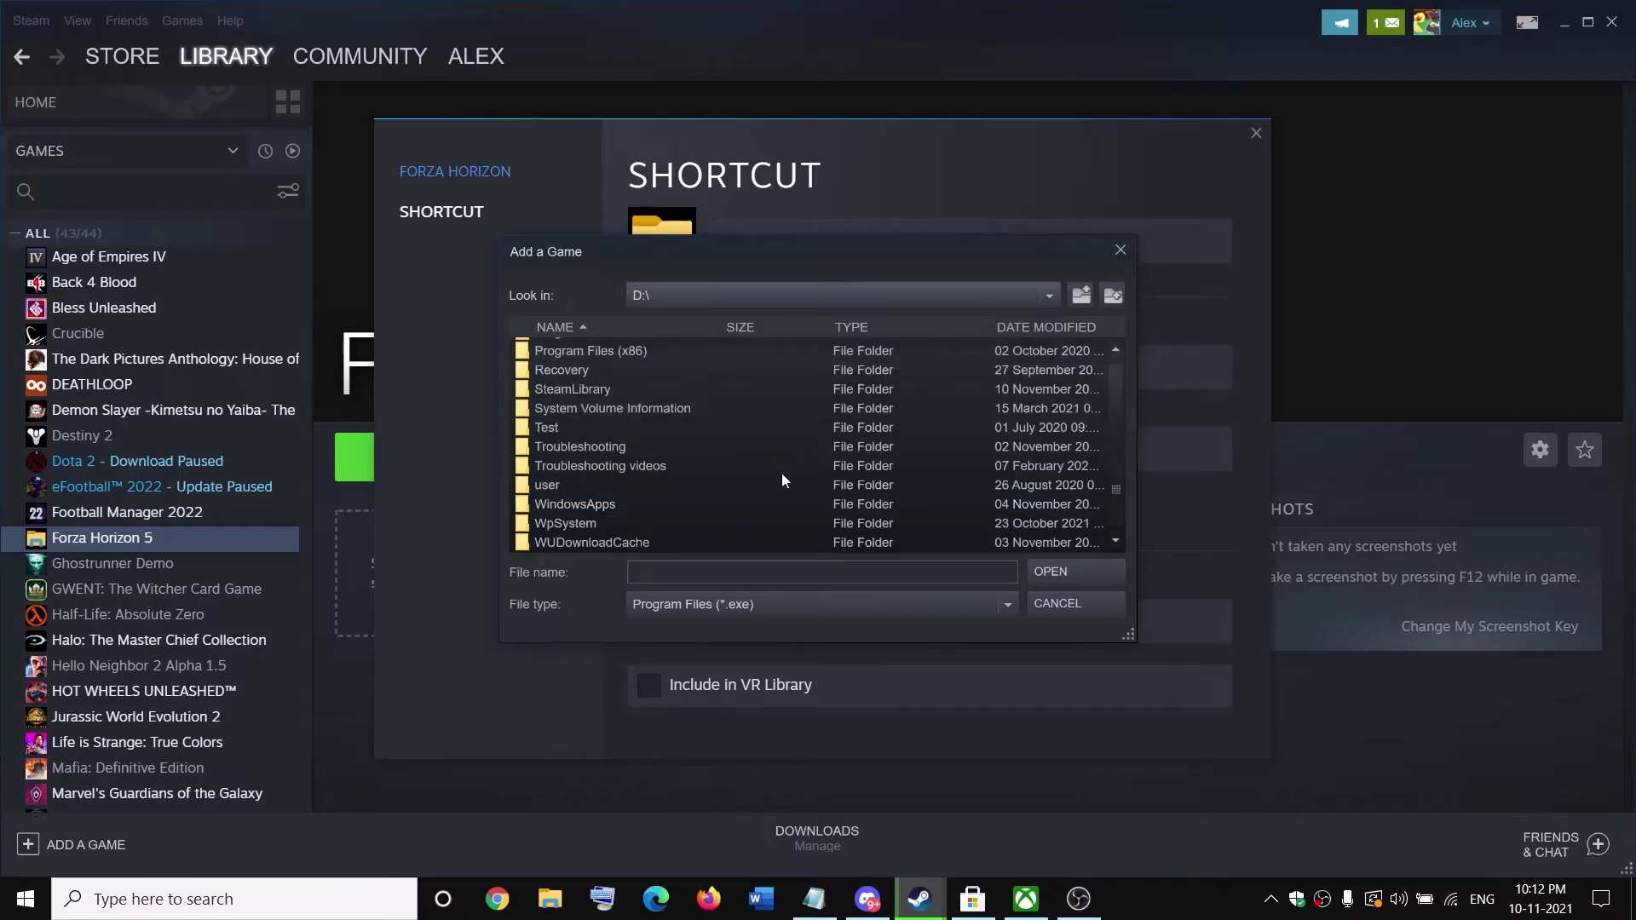
left_click(559, 506)
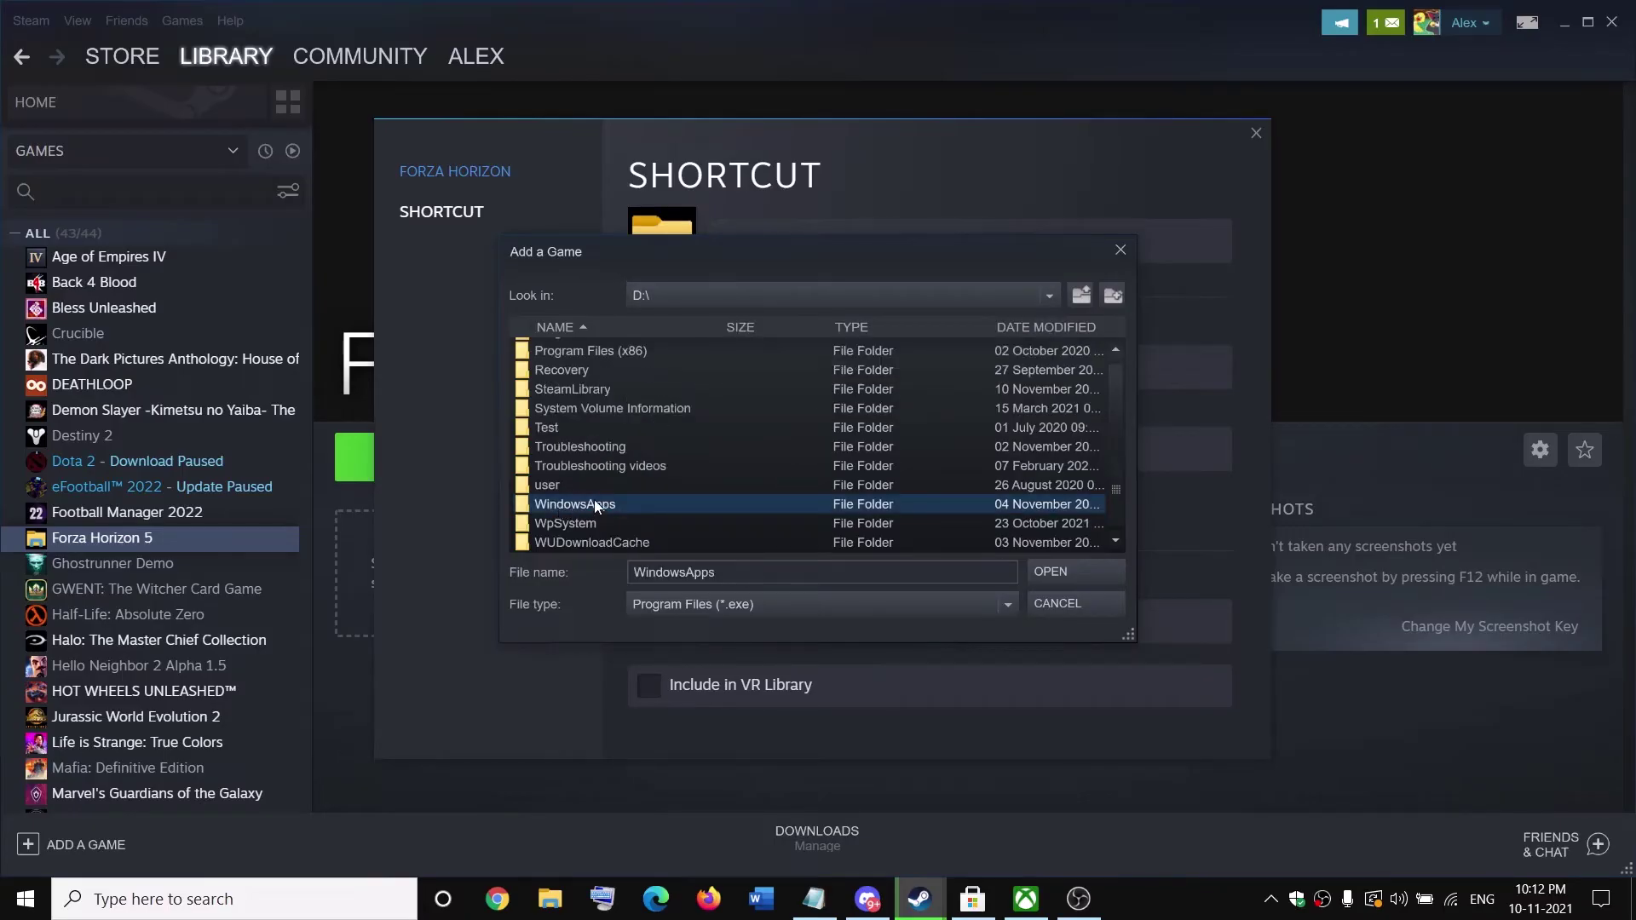
double_click(595, 502)
left_click_drag(717, 328, 845, 327)
left_click(645, 372)
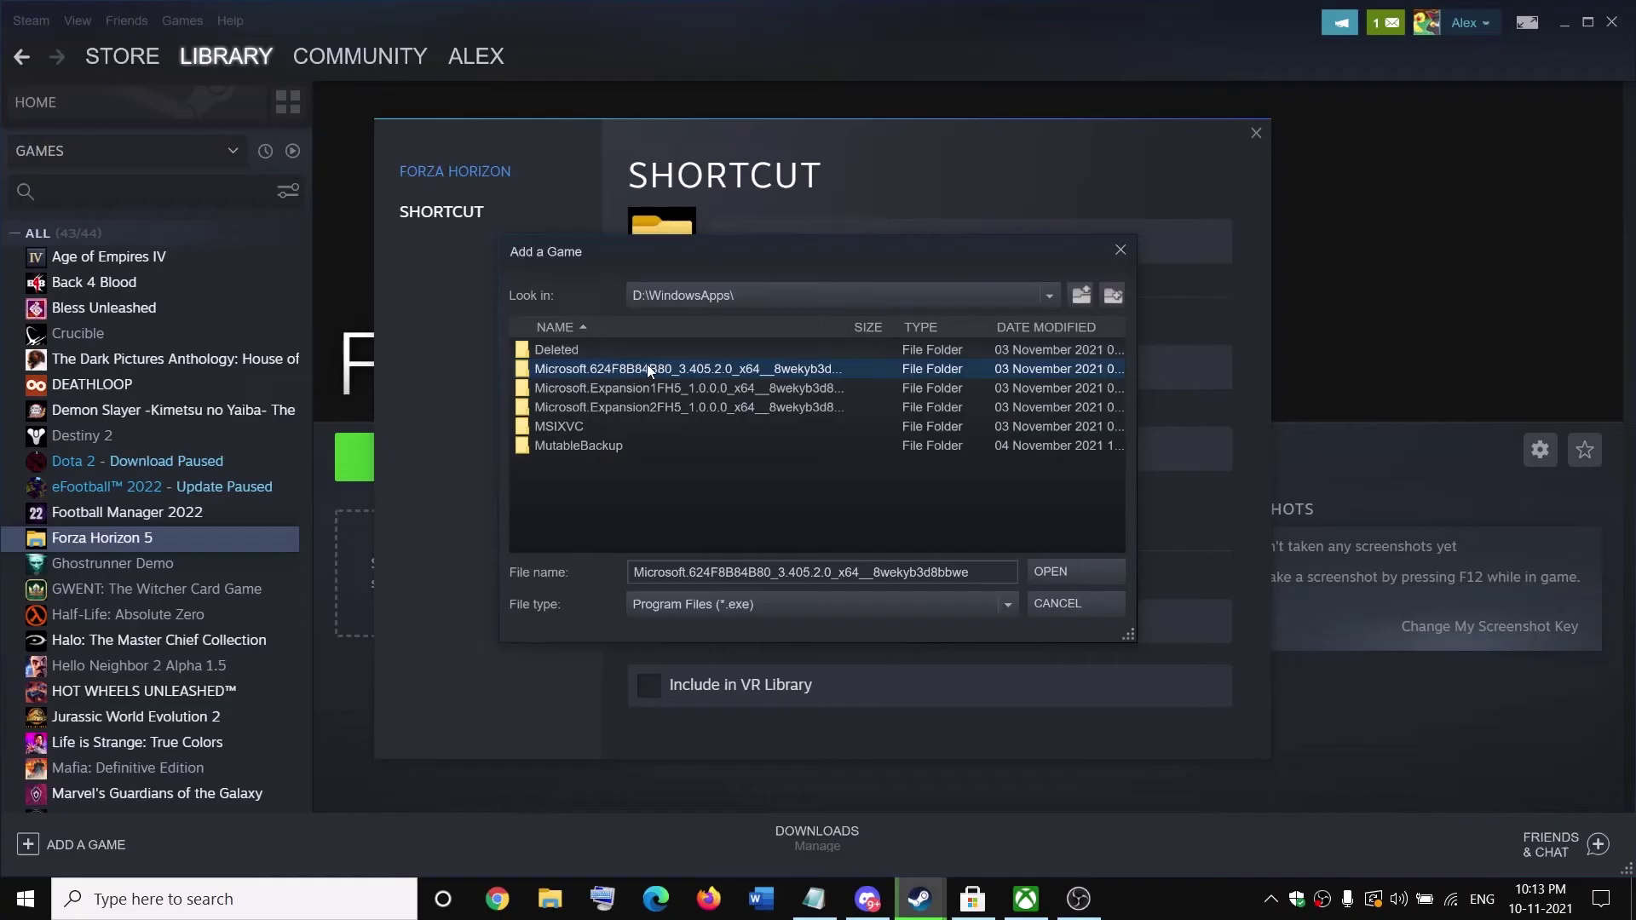
Choose ForzaHorizon5.exe in the Microsoft.624F8B84B80 package folder as the shortcut target.
double_click(619, 368)
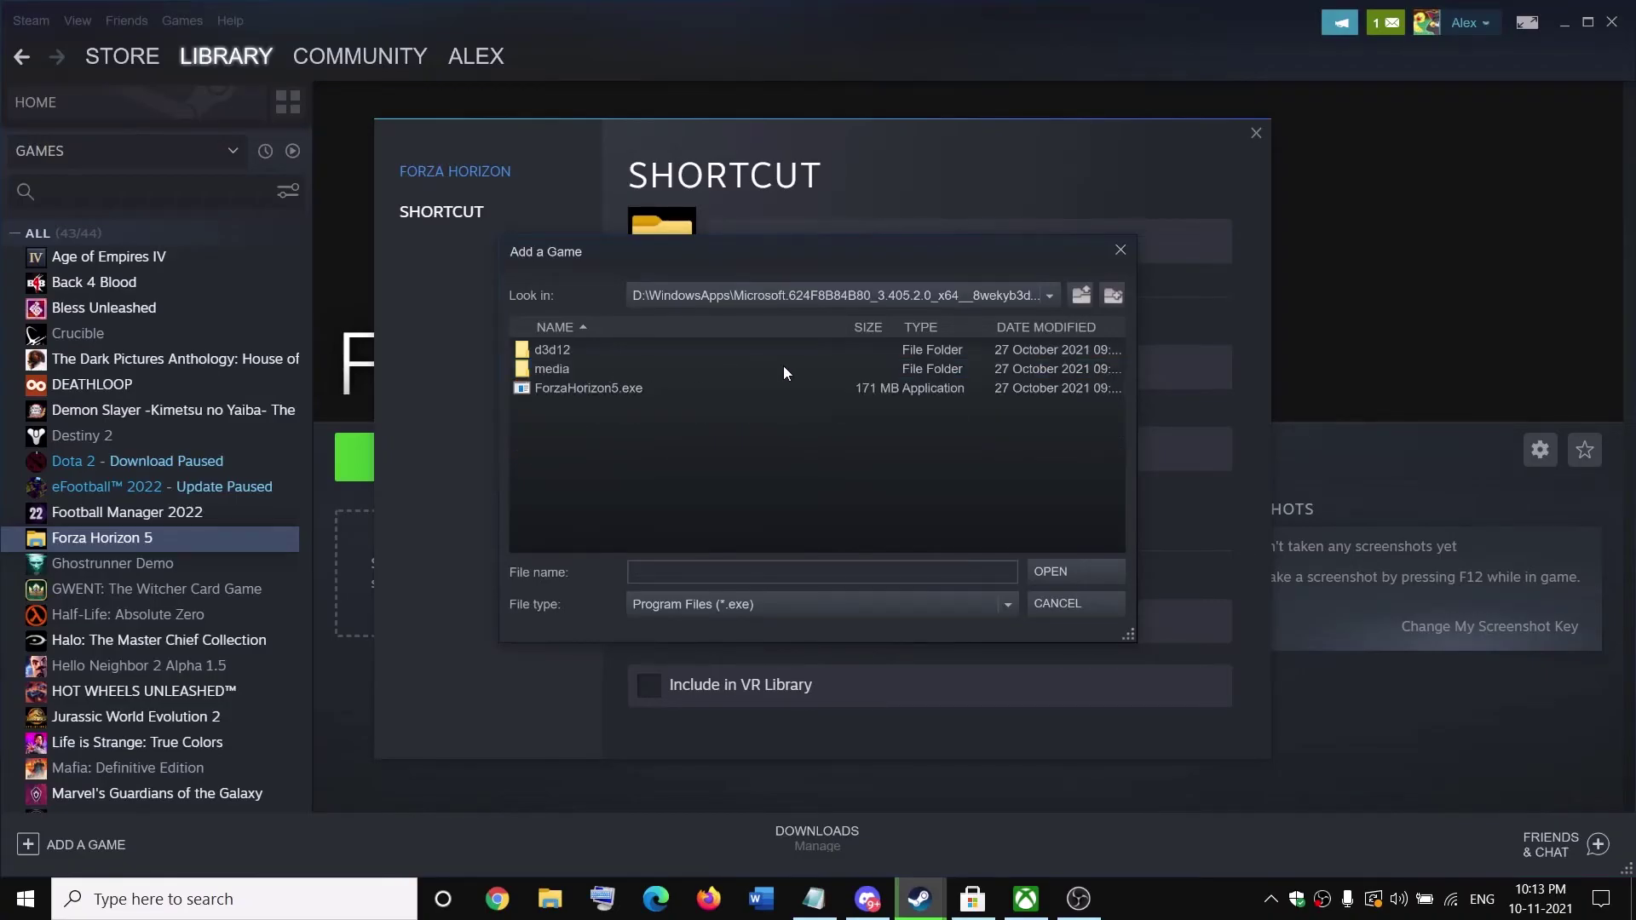
left_click(577, 393)
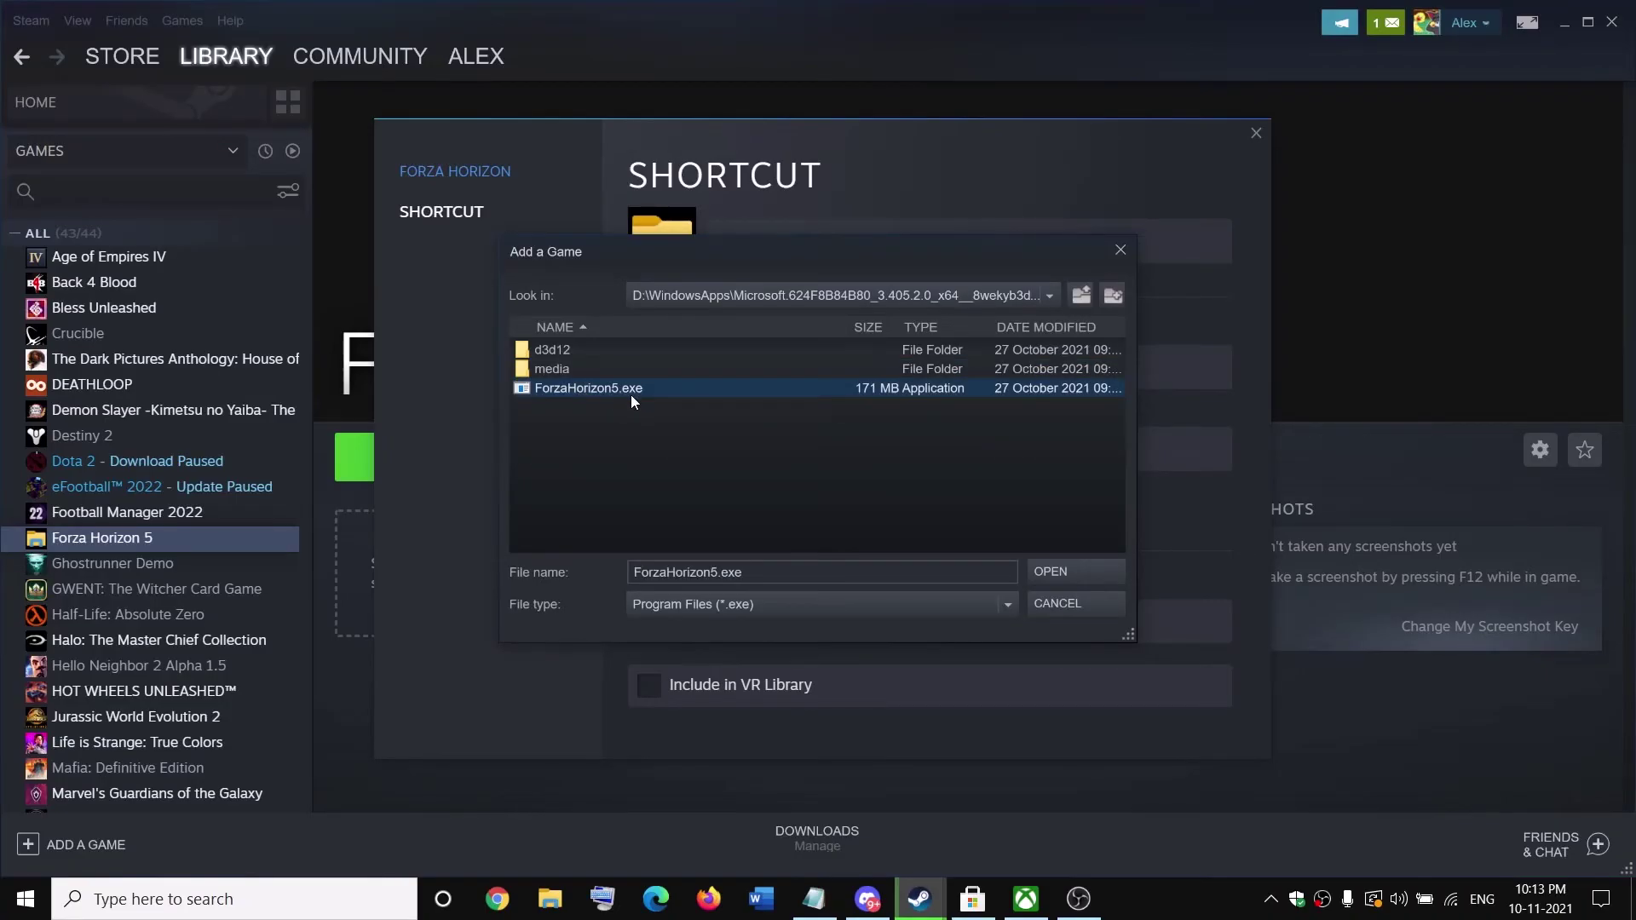
left_click(1048, 565)
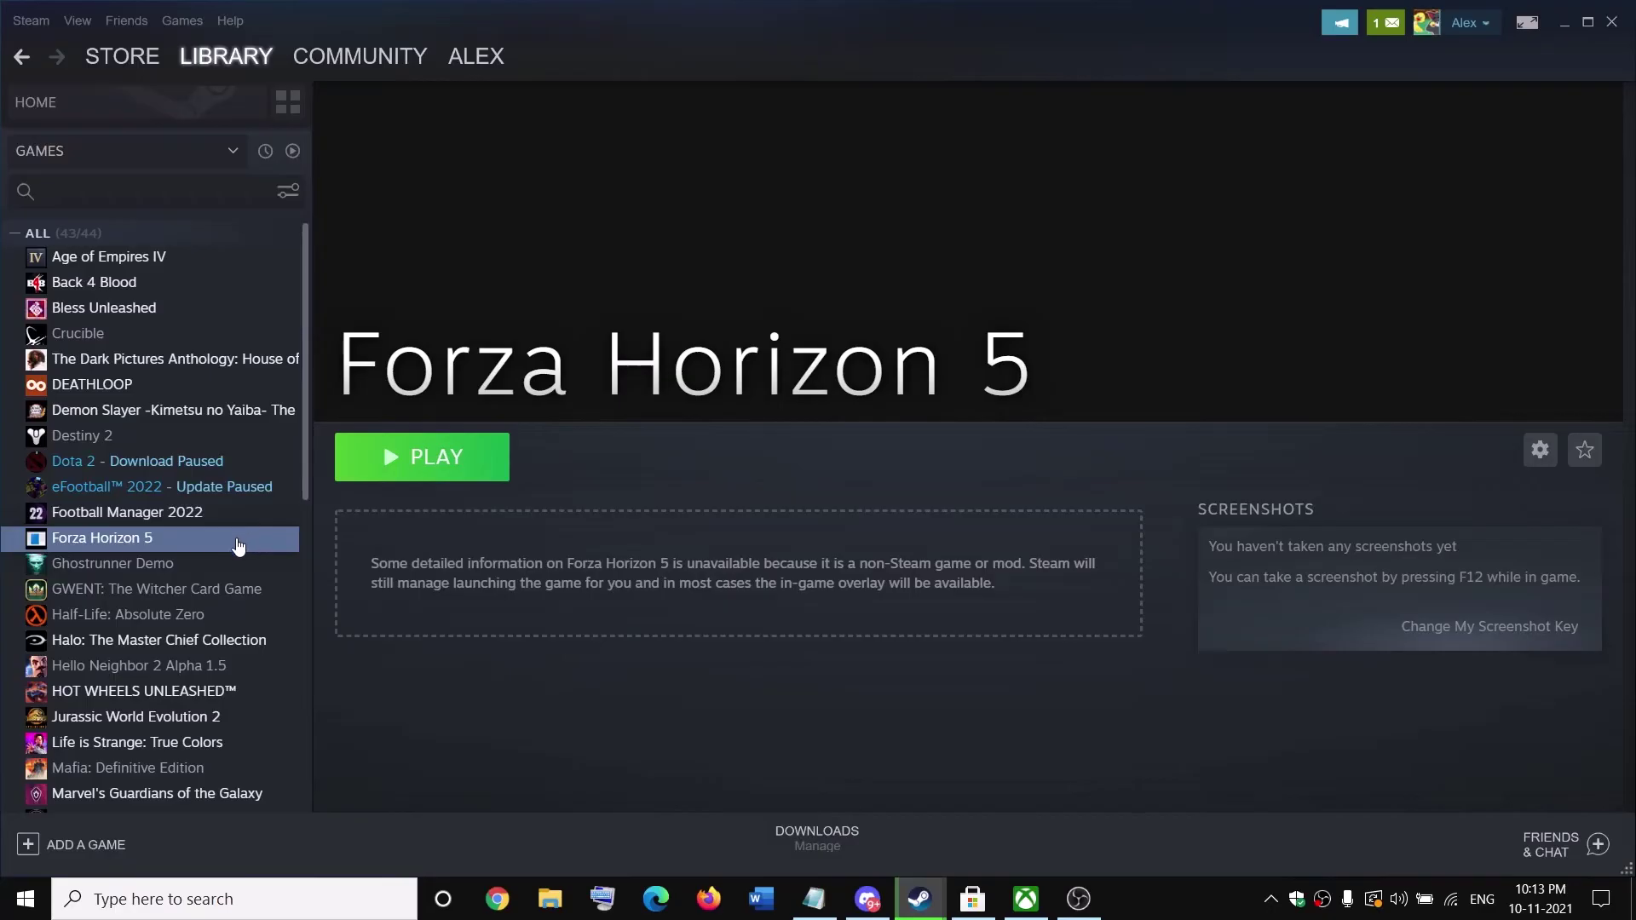
Press PLAY on the Forza Horizon 5 library page to start the game.
left_click(467, 469)
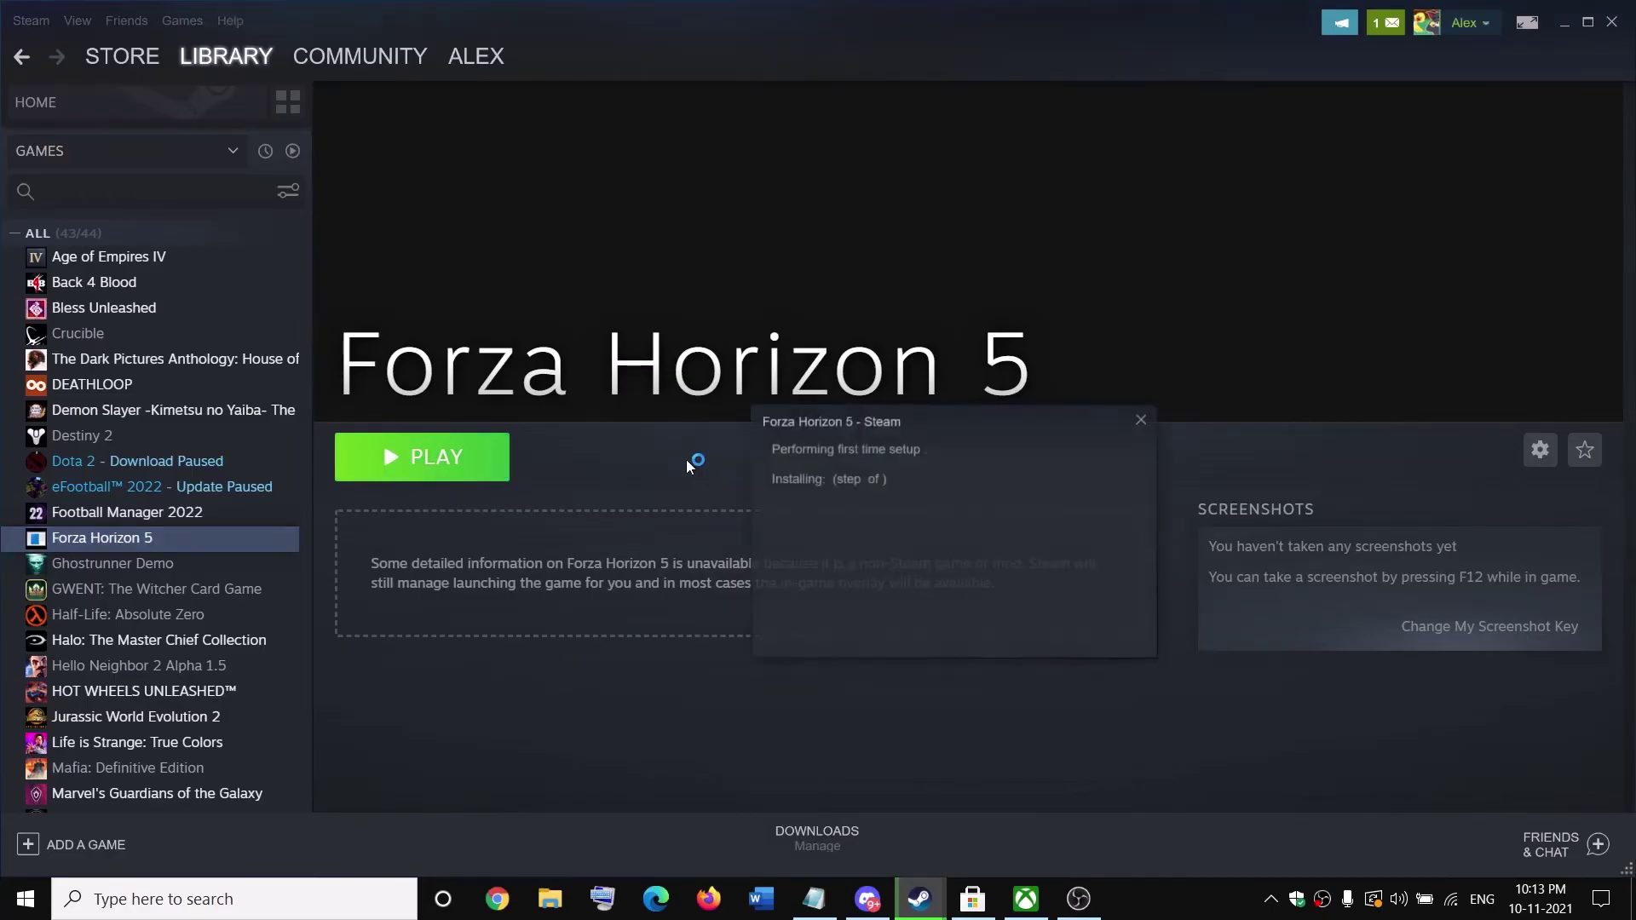